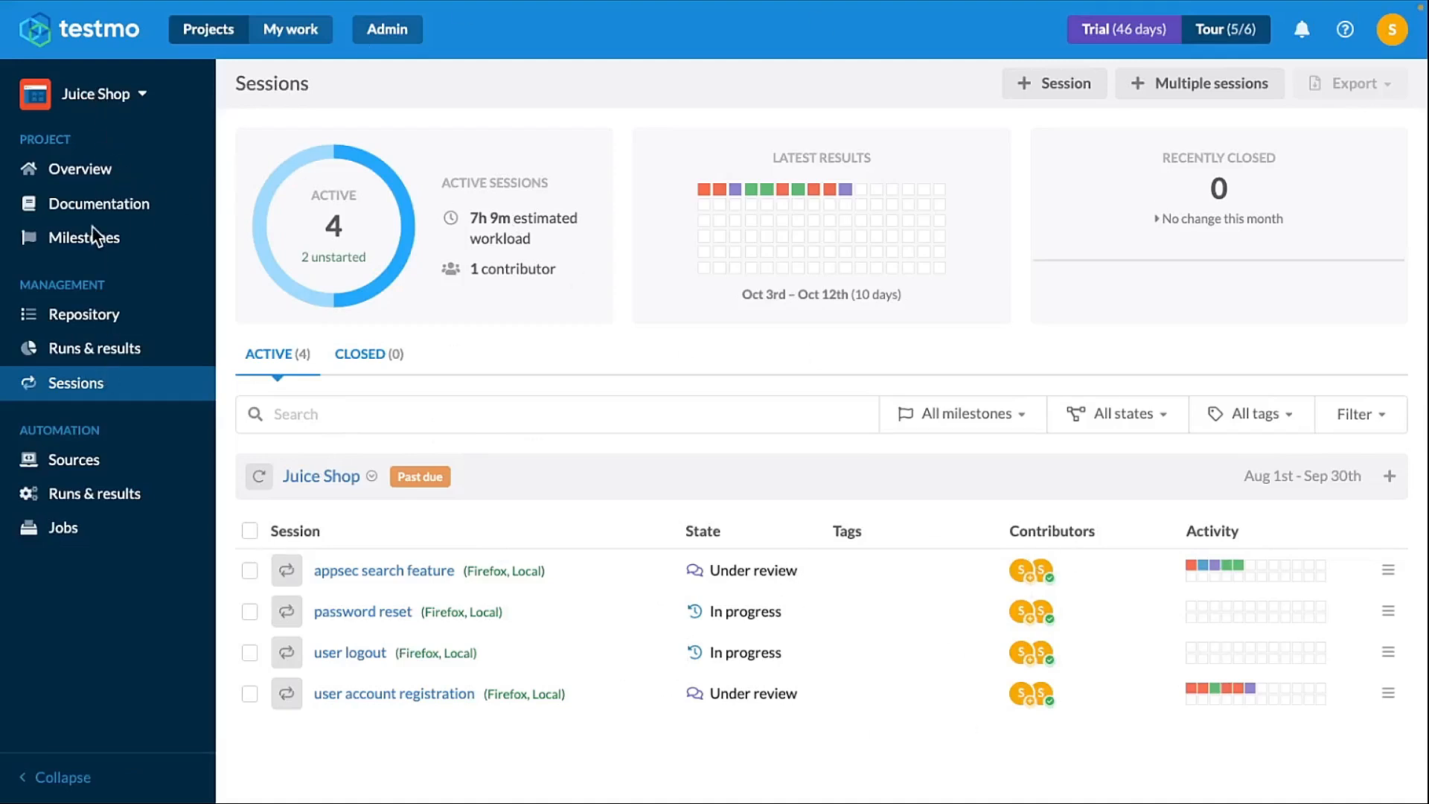
# - Open the Juice Shop project overview and return to the Sessions list
pyautogui.click(79, 177)
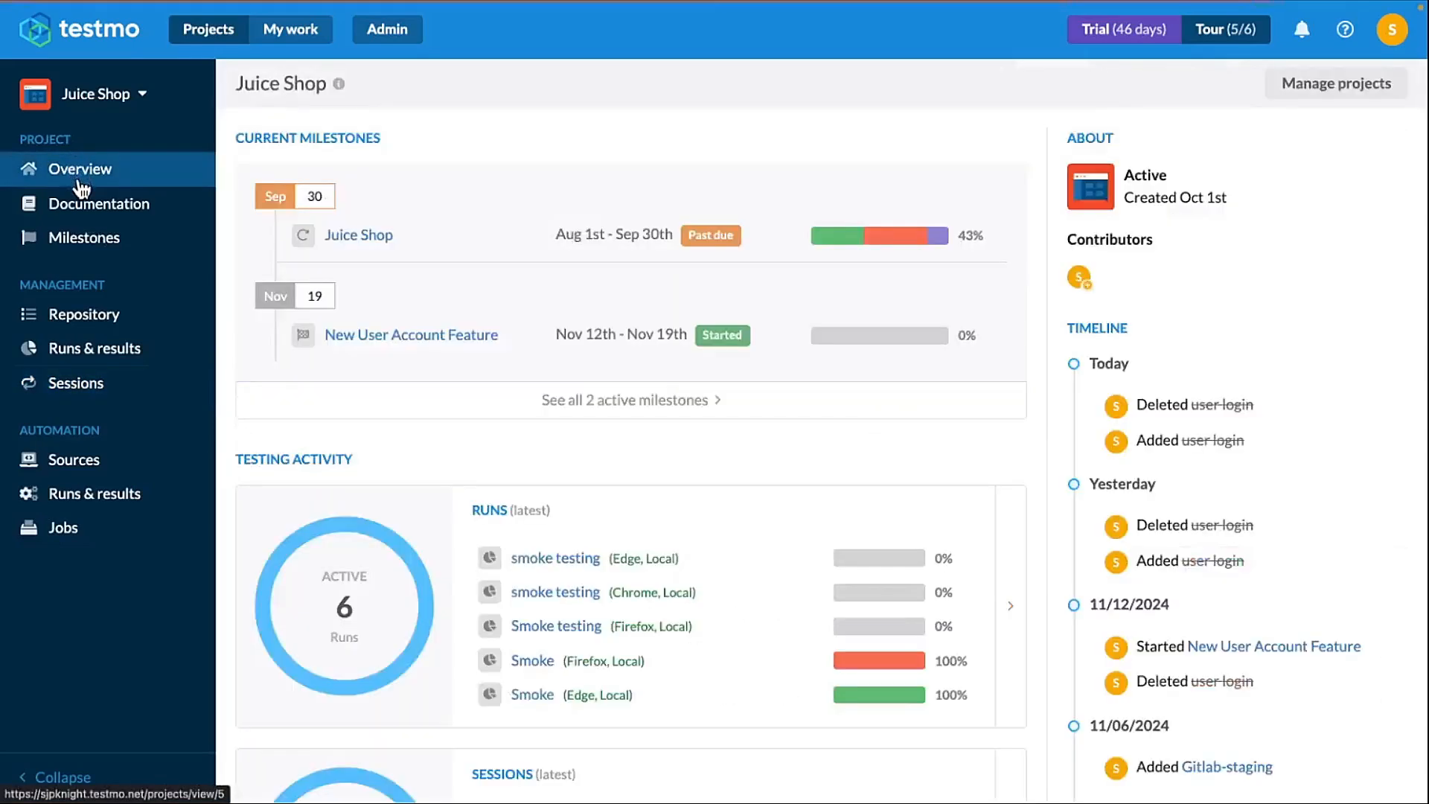
pyautogui.click(101, 393)
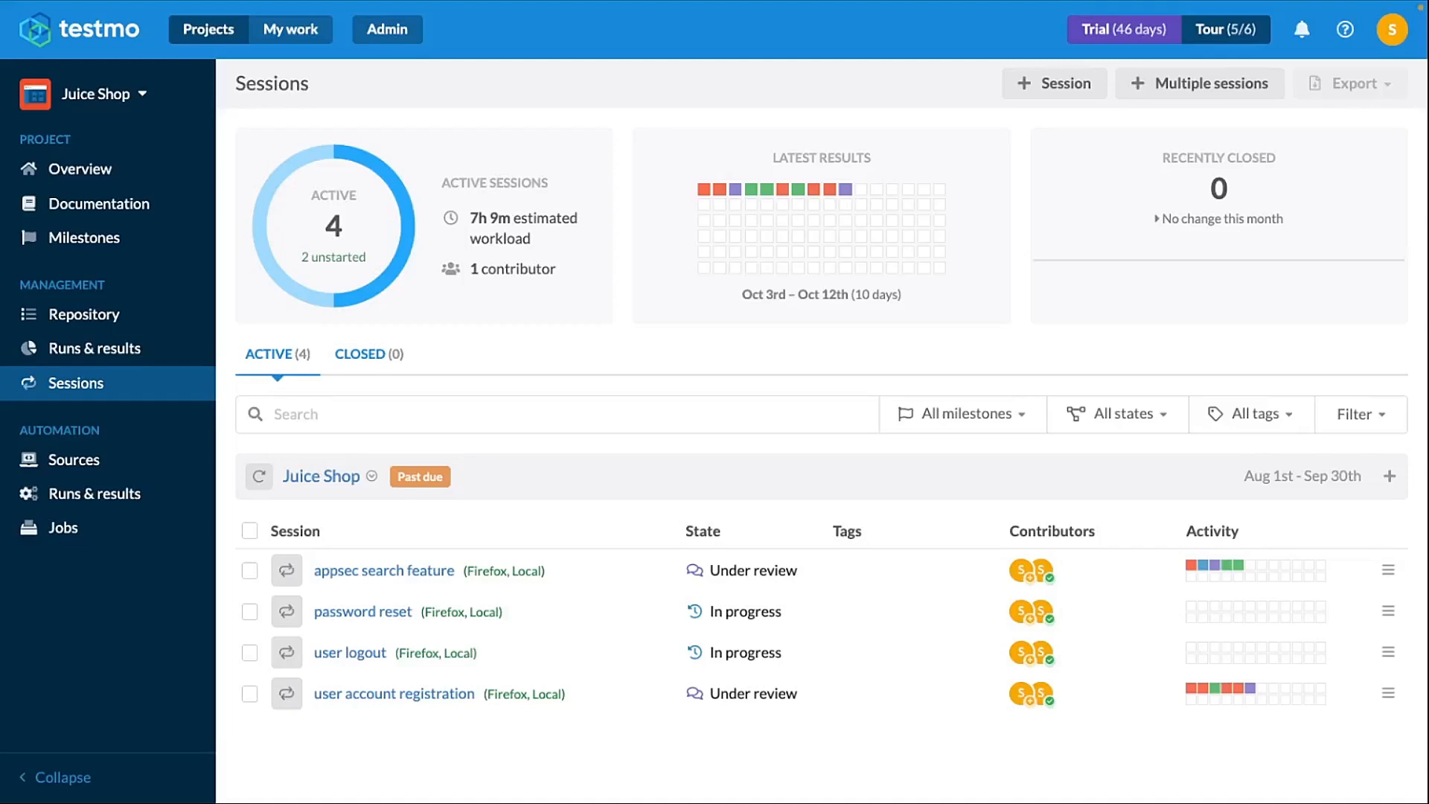
# - Switch to the JS Sprint 1 Jira board tab and close the open issue to view the sprint board
pyautogui.moveTo(580, 9)
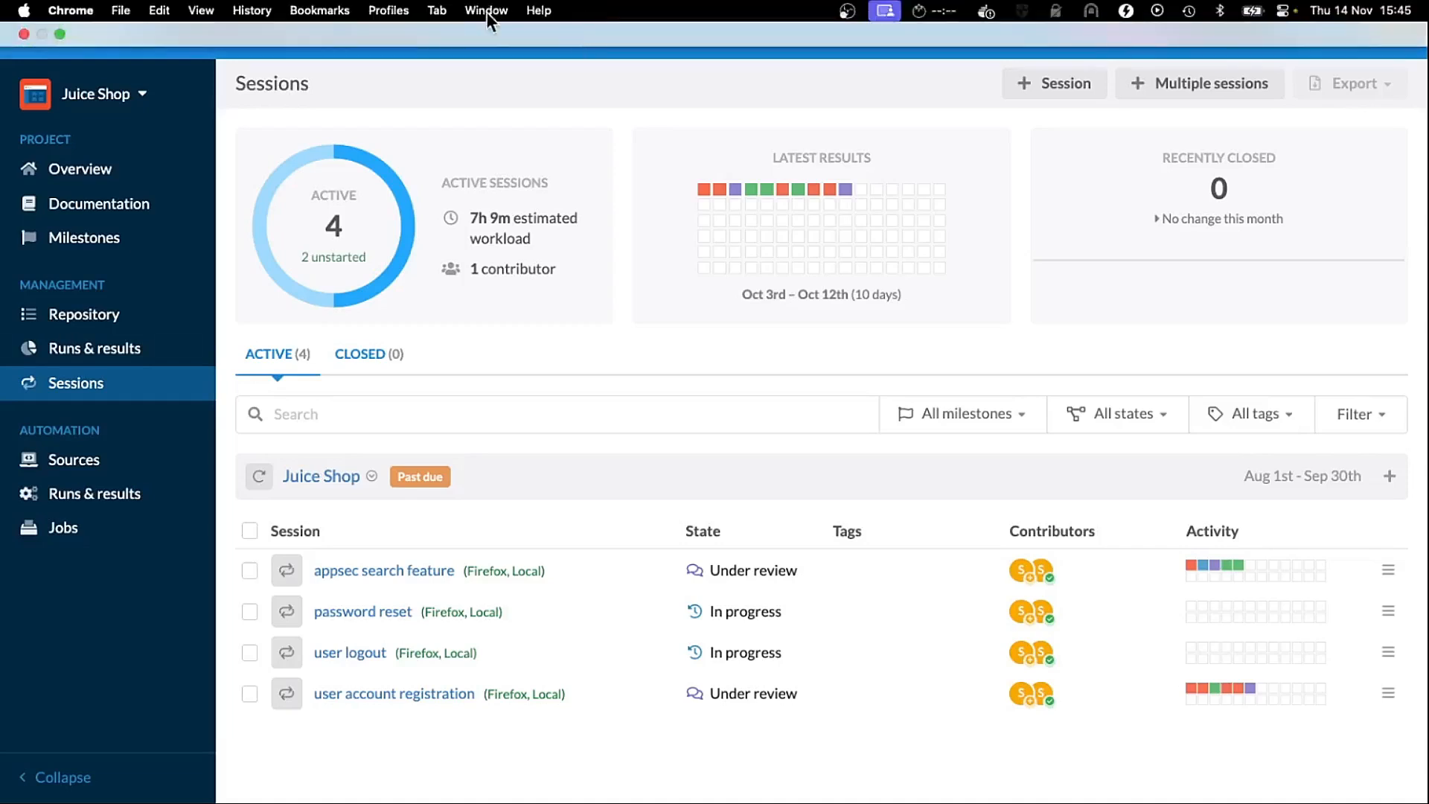
pyautogui.click(430, 10)
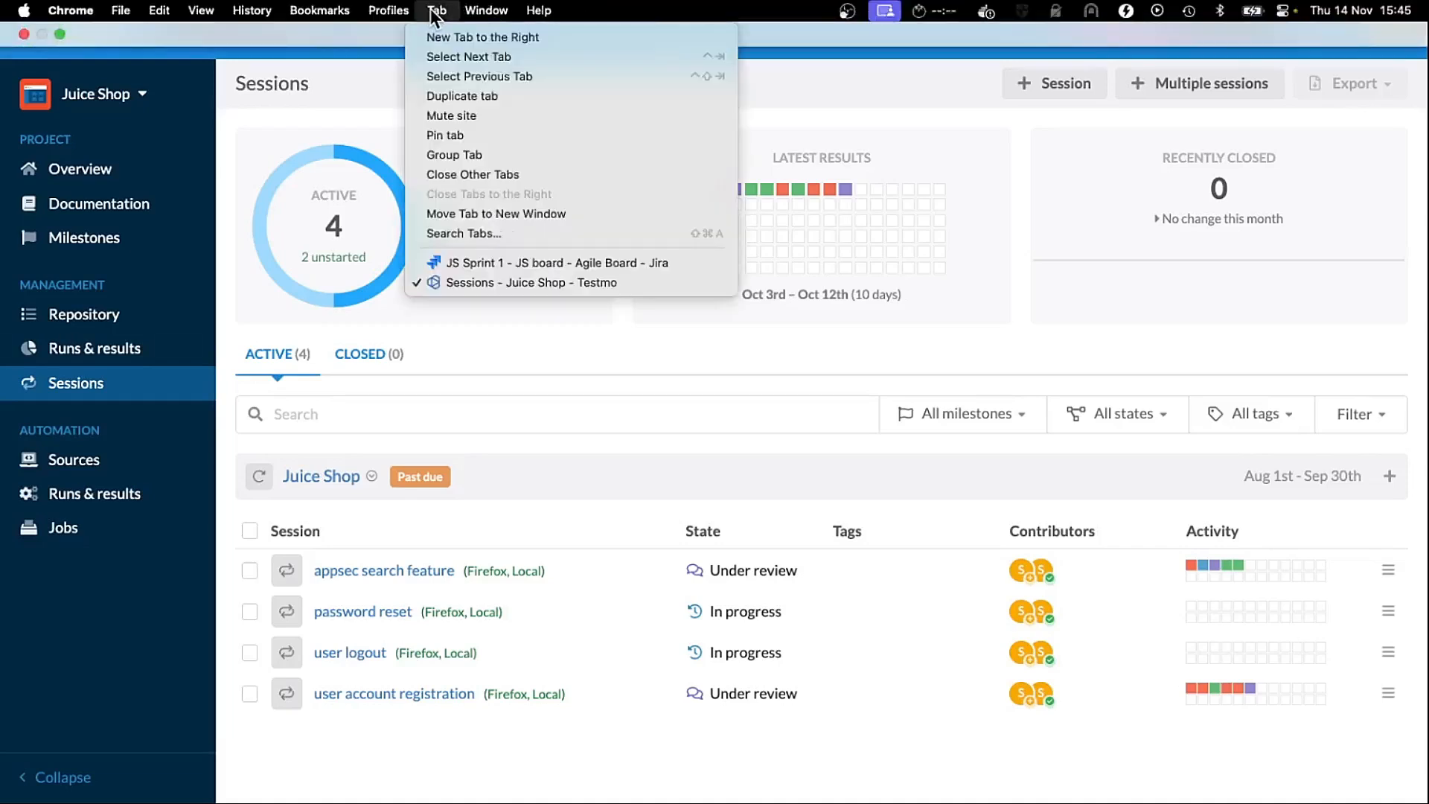
pyautogui.click(484, 267)
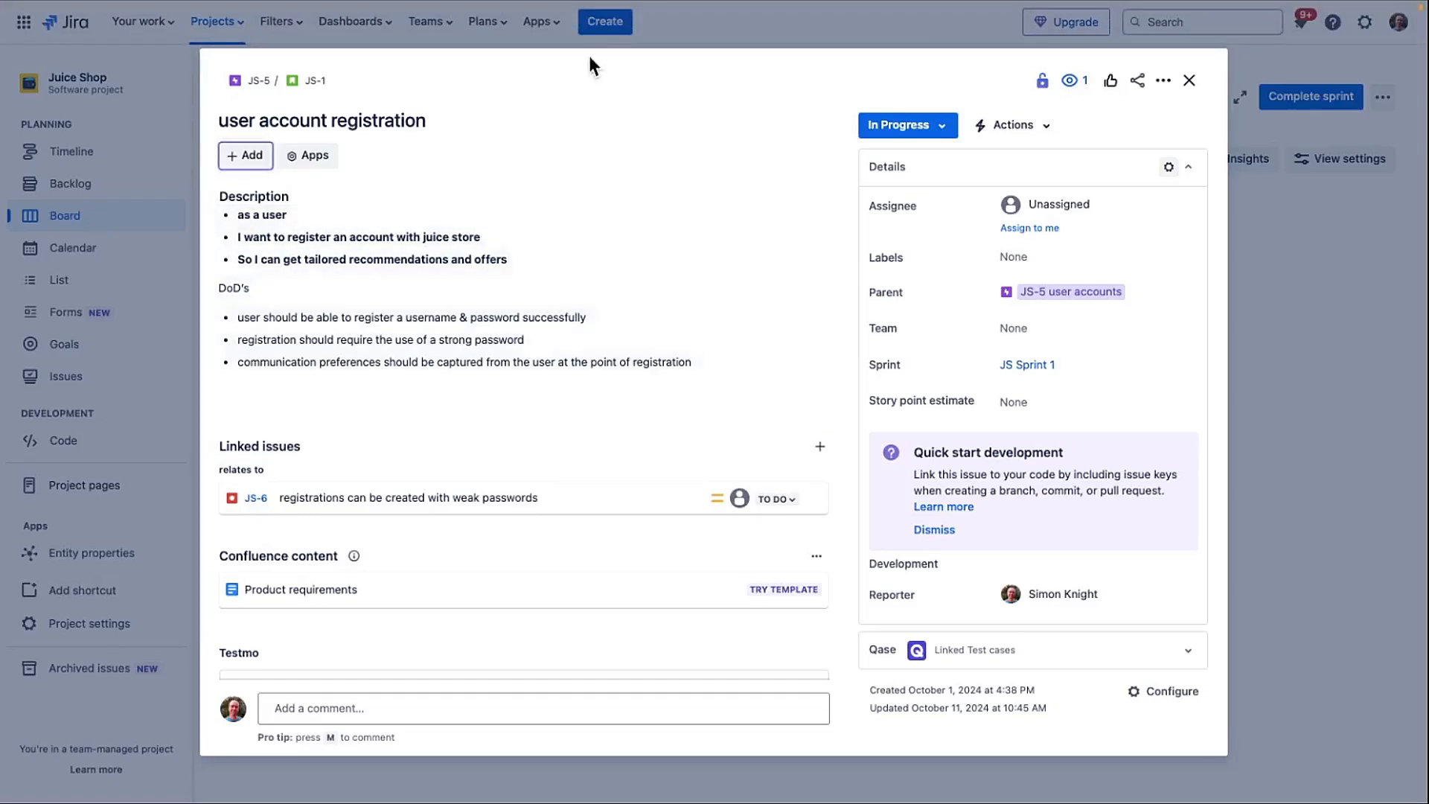
pyautogui.click(679, 24)
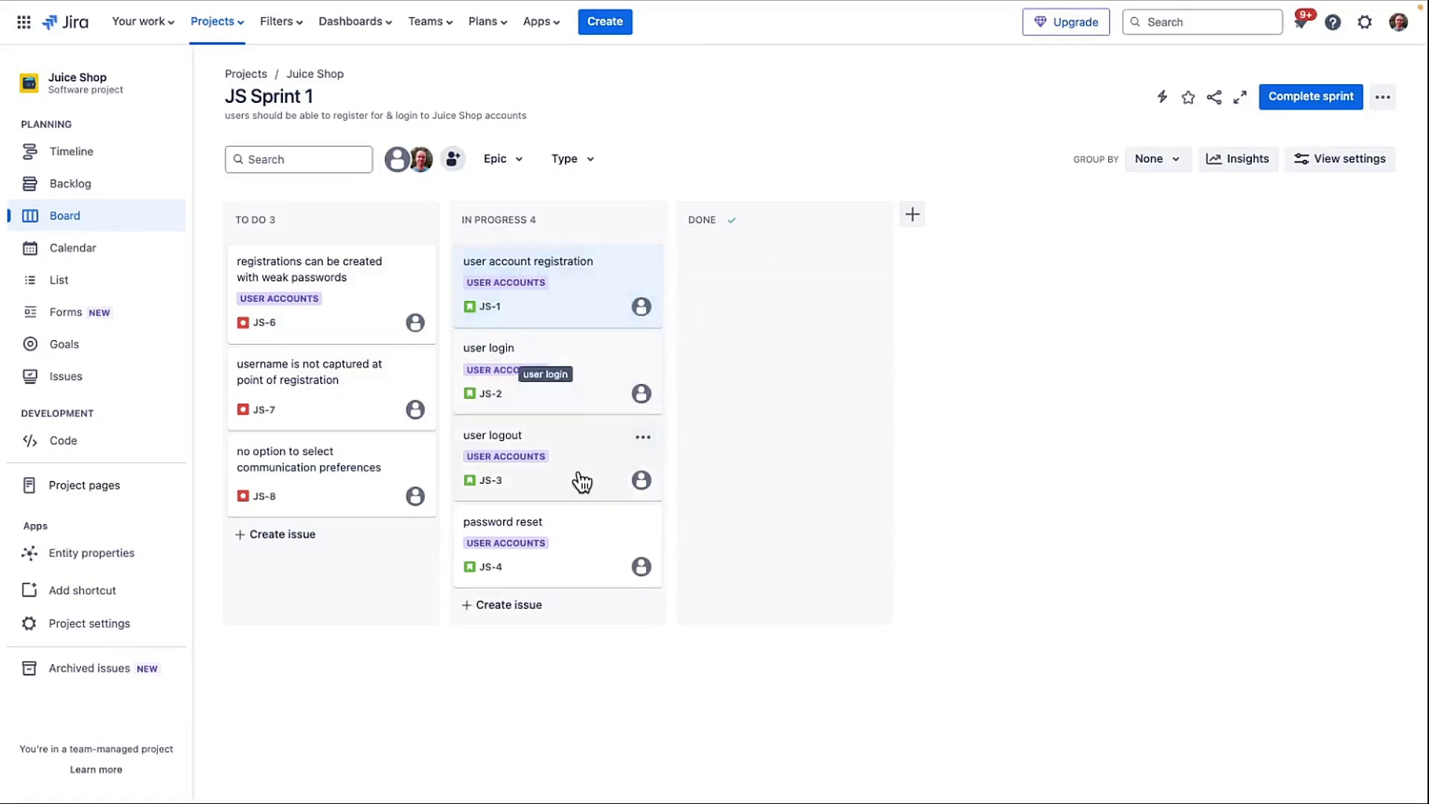
# - Open the user account registration issue, scroll to its Testmo linked sessions, and open the linked session
pyautogui.click(555, 301)
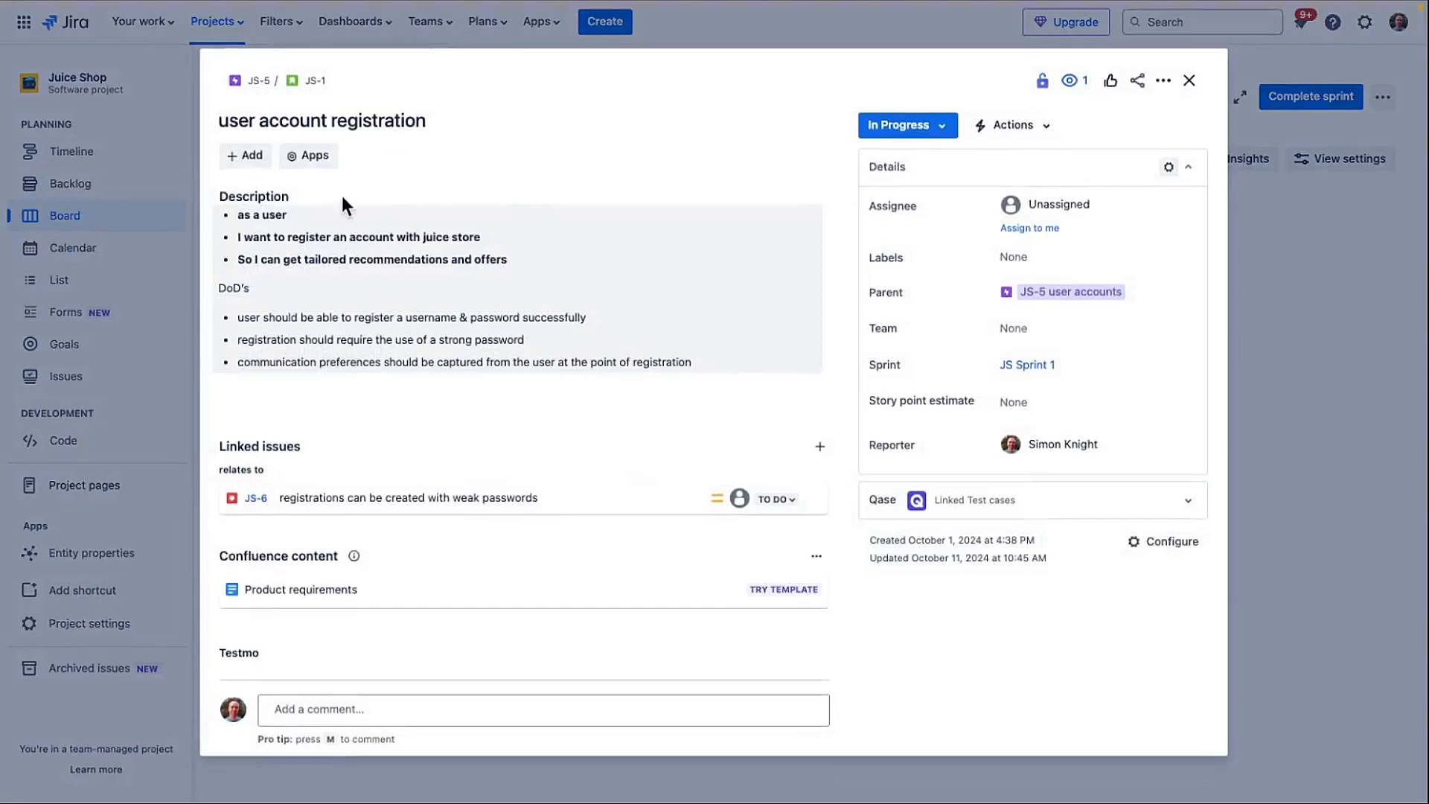
pyautogui.scroll(-2, 364, 525)
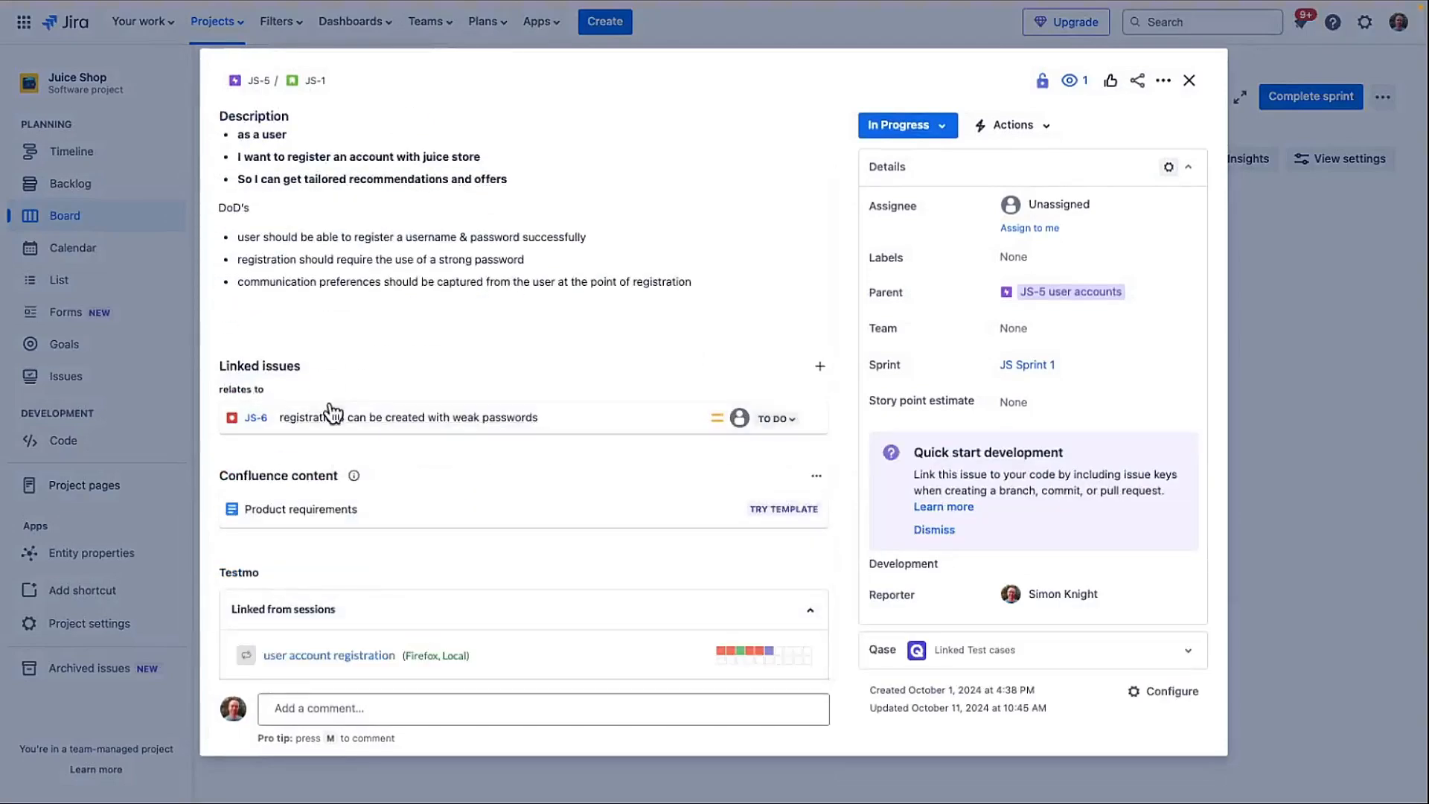
pyautogui.scroll(-1, 356, 436)
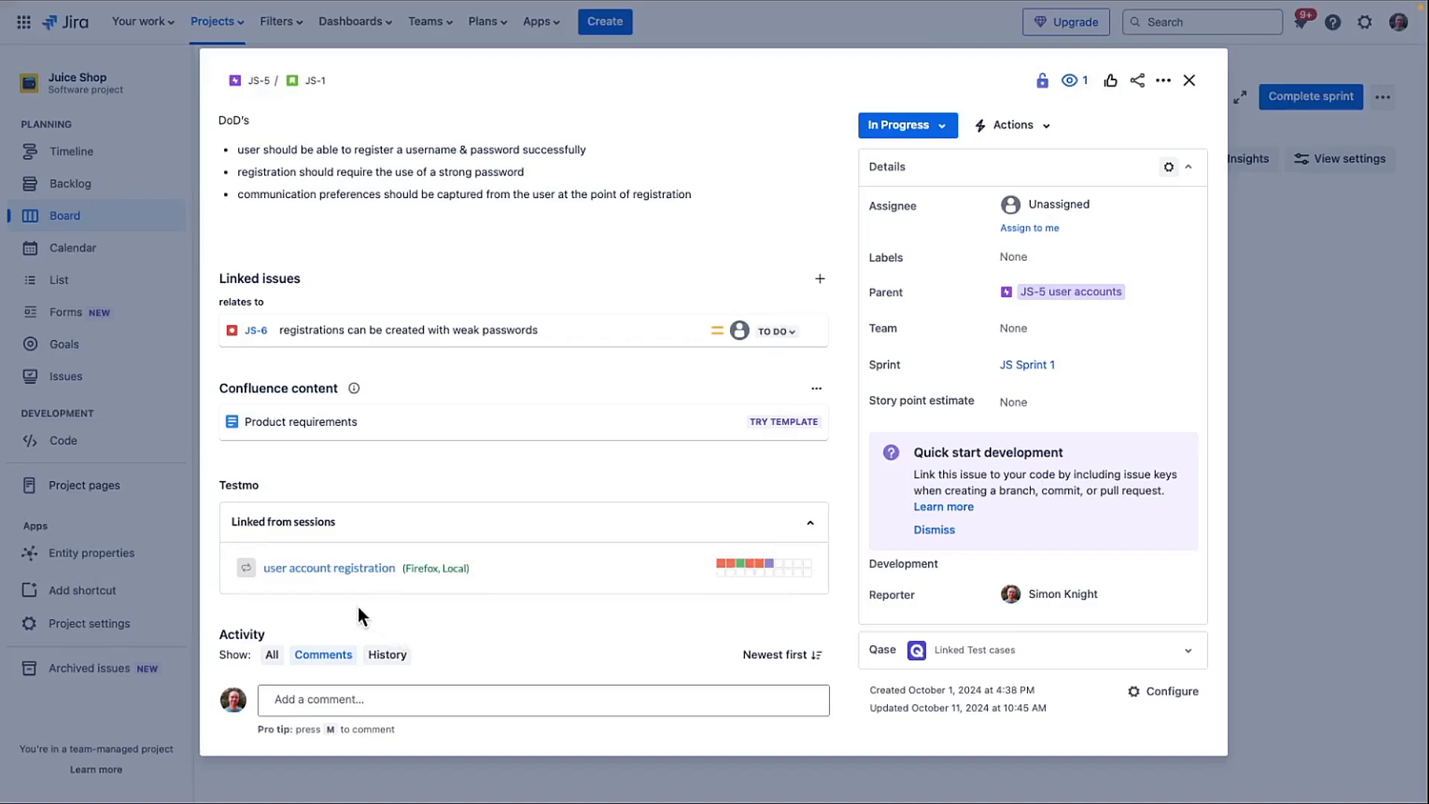
pyautogui.click(346, 569)
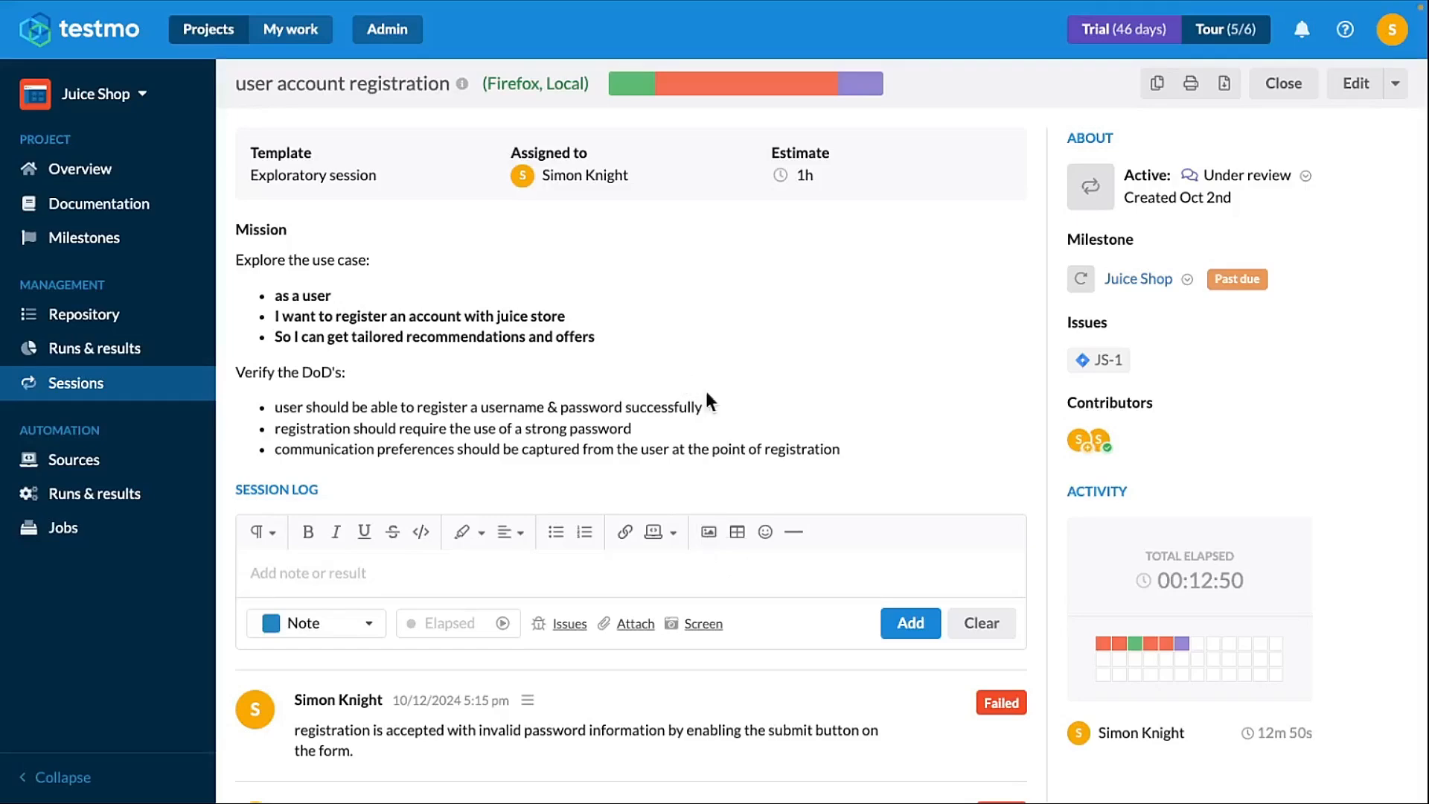
# - Scroll through the session log entries and preview the linked JS-6 issue details
pyautogui.scroll(-15, 855, 568)
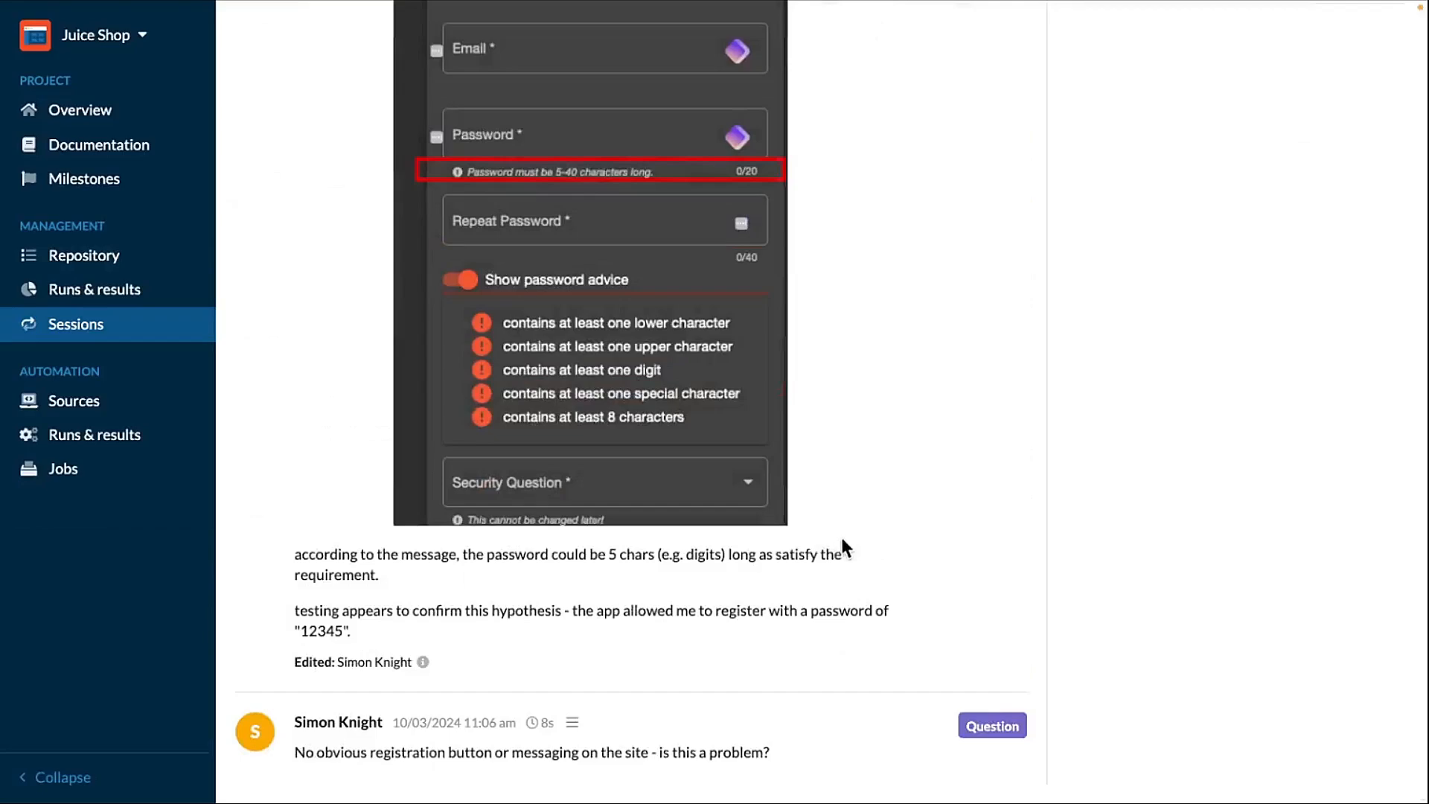
pyautogui.scroll(15, 845, 548)
pyautogui.scroll(-12, 829, 500)
pyautogui.scroll(1, 783, 753)
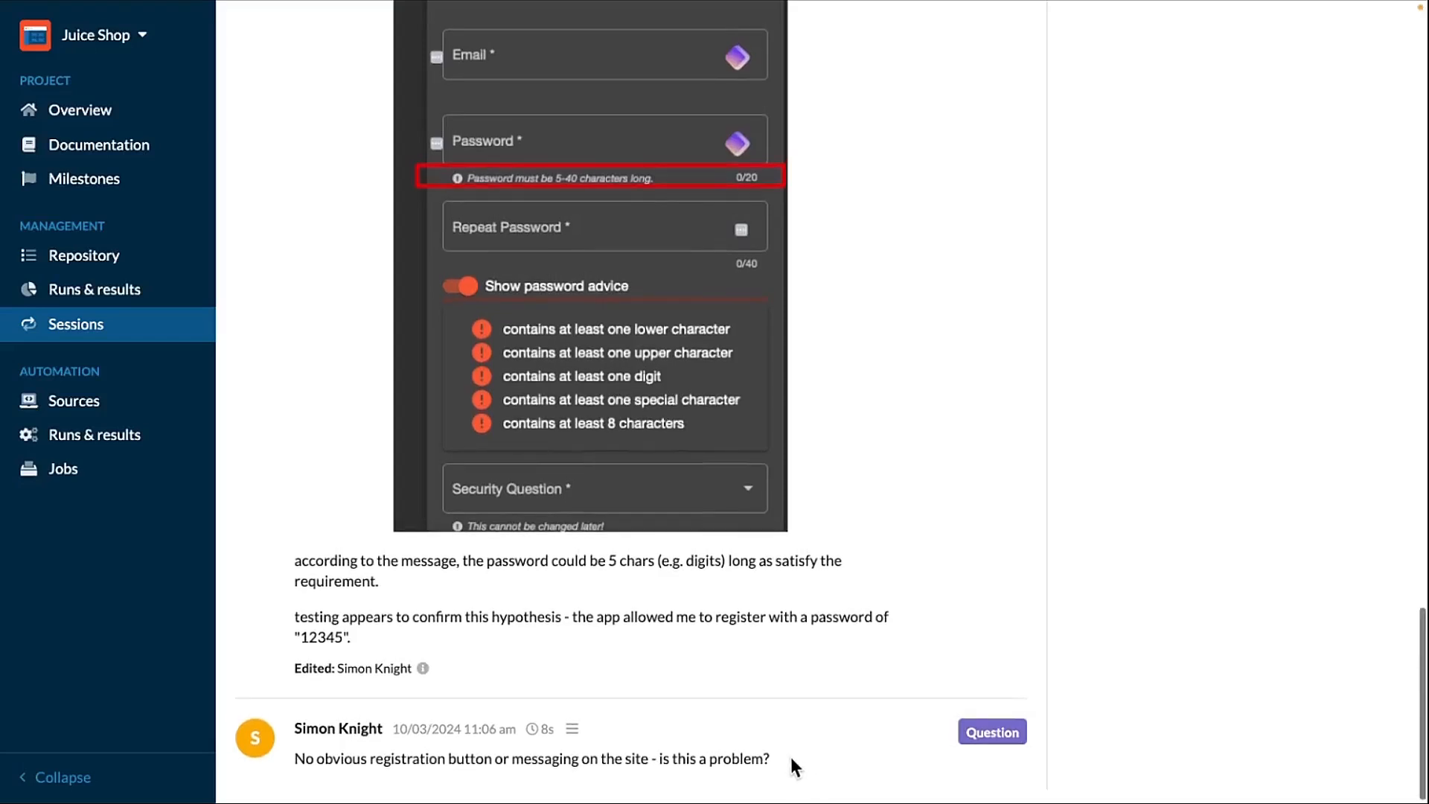
pyautogui.scroll(4, 637, 689)
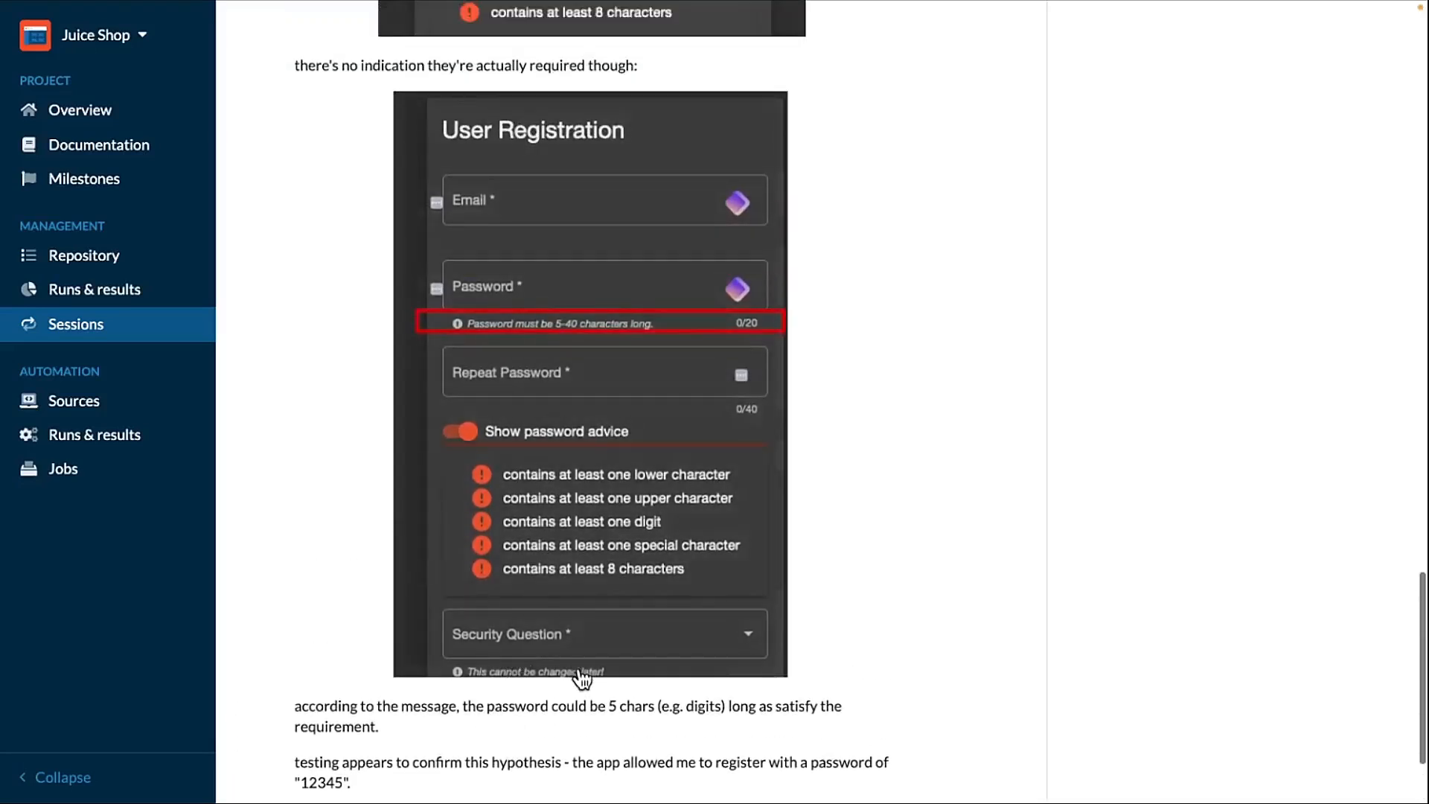
pyautogui.scroll(4, 587, 607)
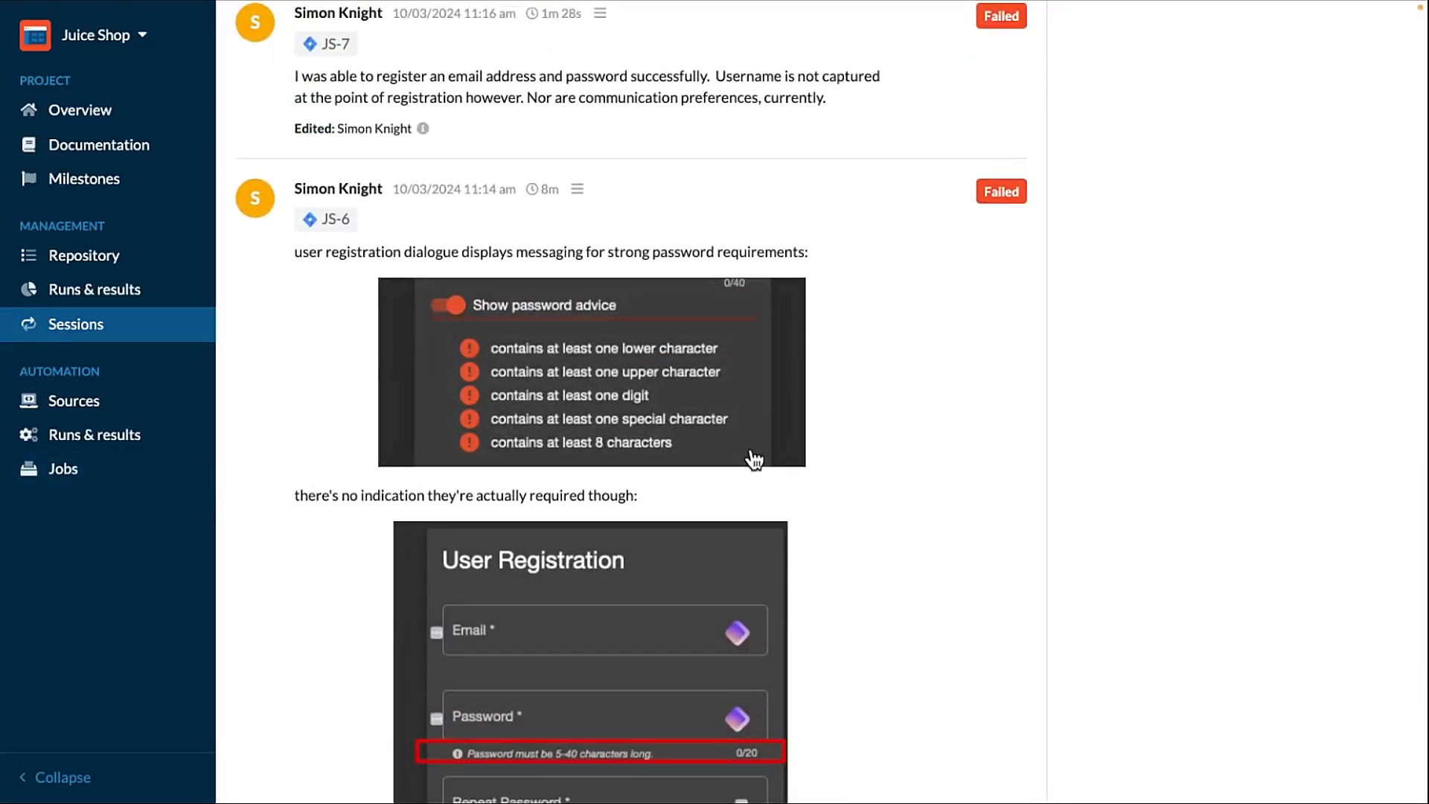
pyautogui.scroll(1, 753, 456)
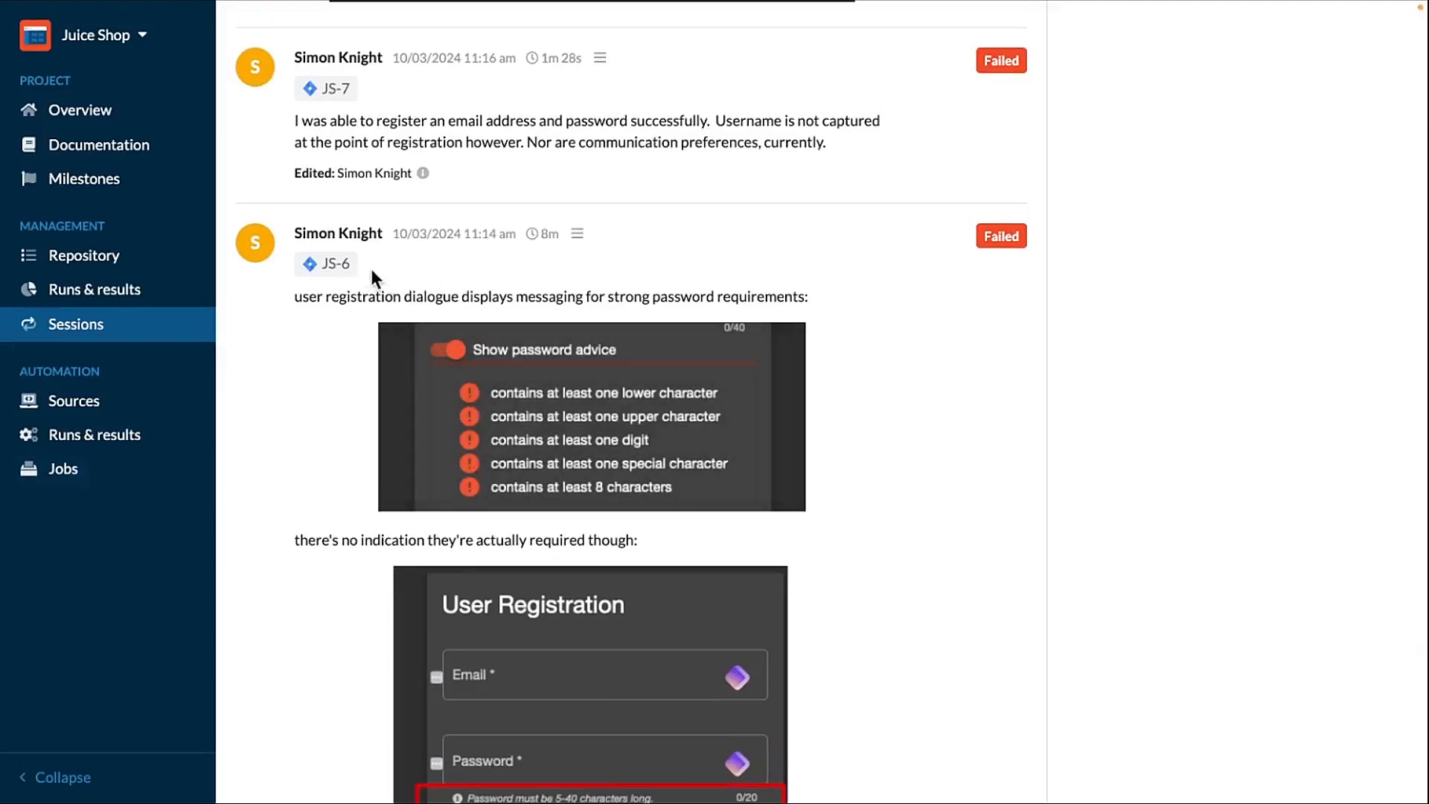
pyautogui.click(351, 273)
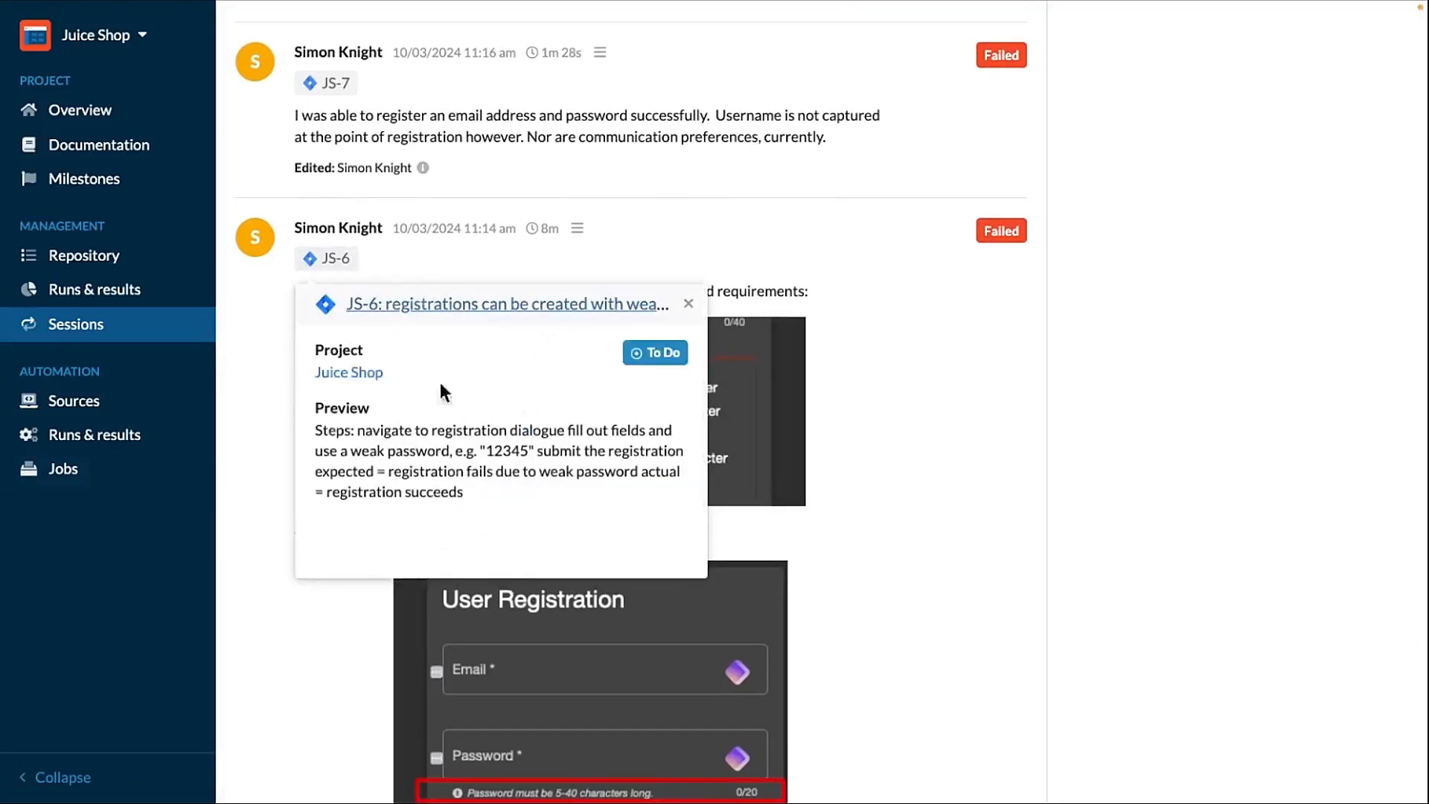
pyautogui.click(996, 496)
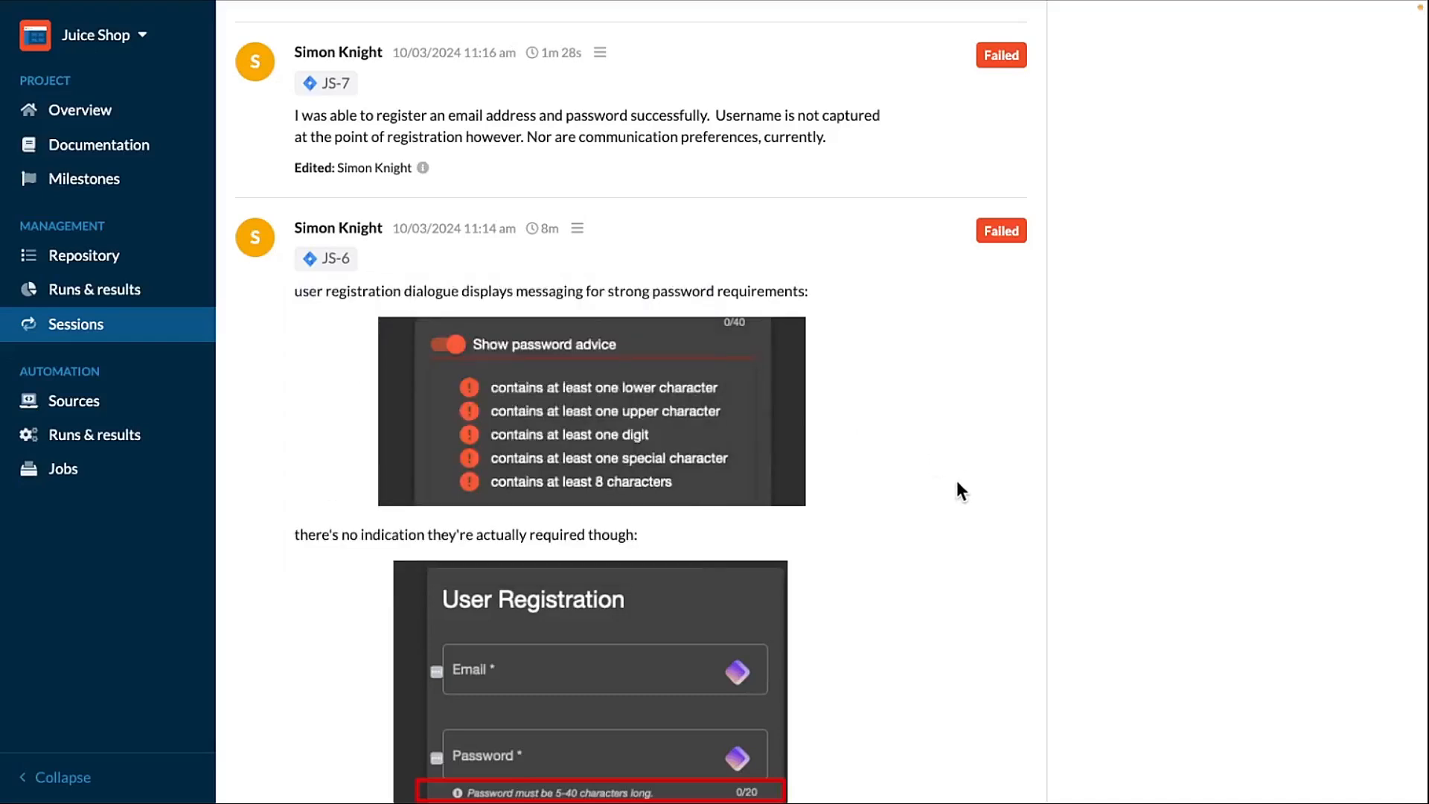
pyautogui.scroll(3, 957, 484)
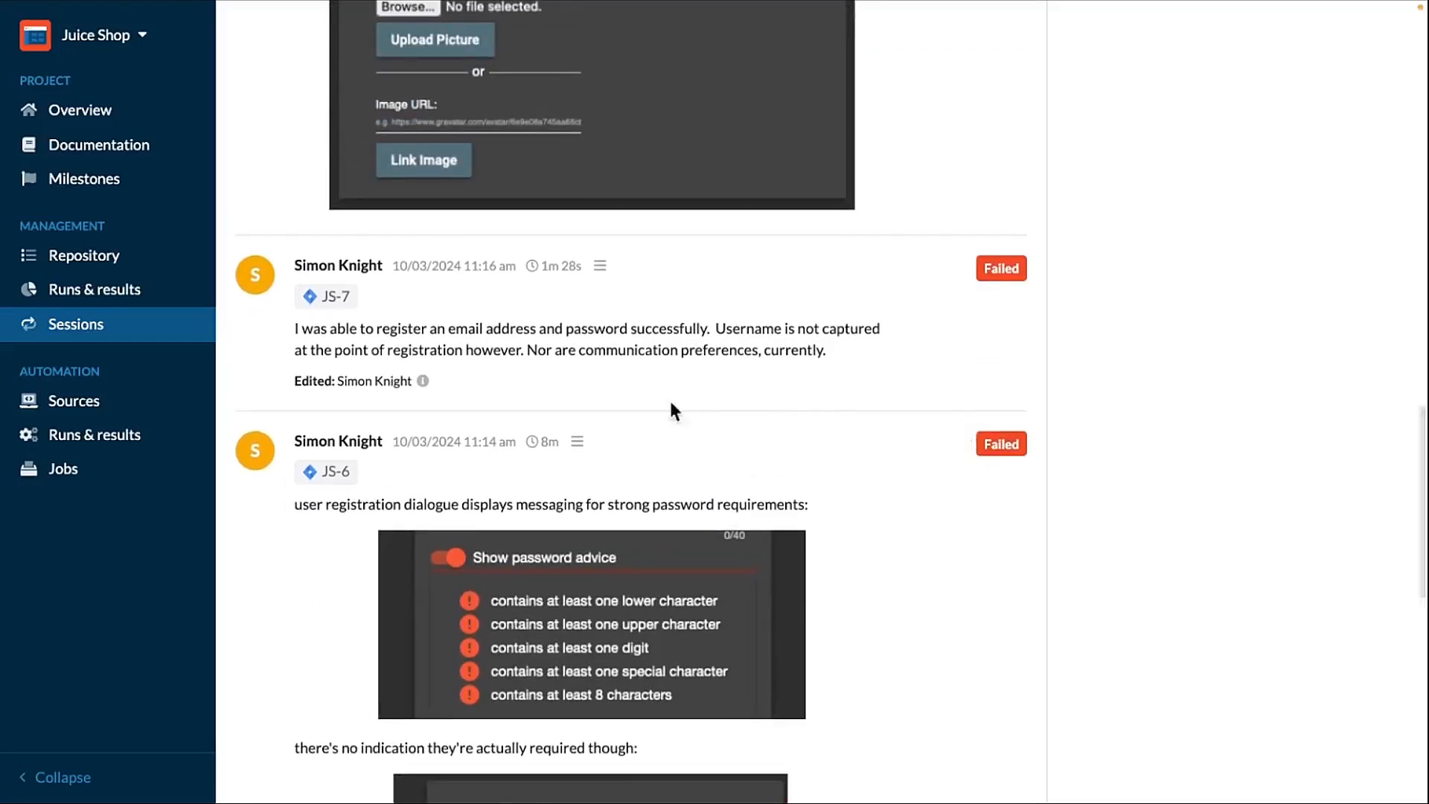
pyautogui.scroll(-1, 444, 399)
pyautogui.scroll(-1, 789, 378)
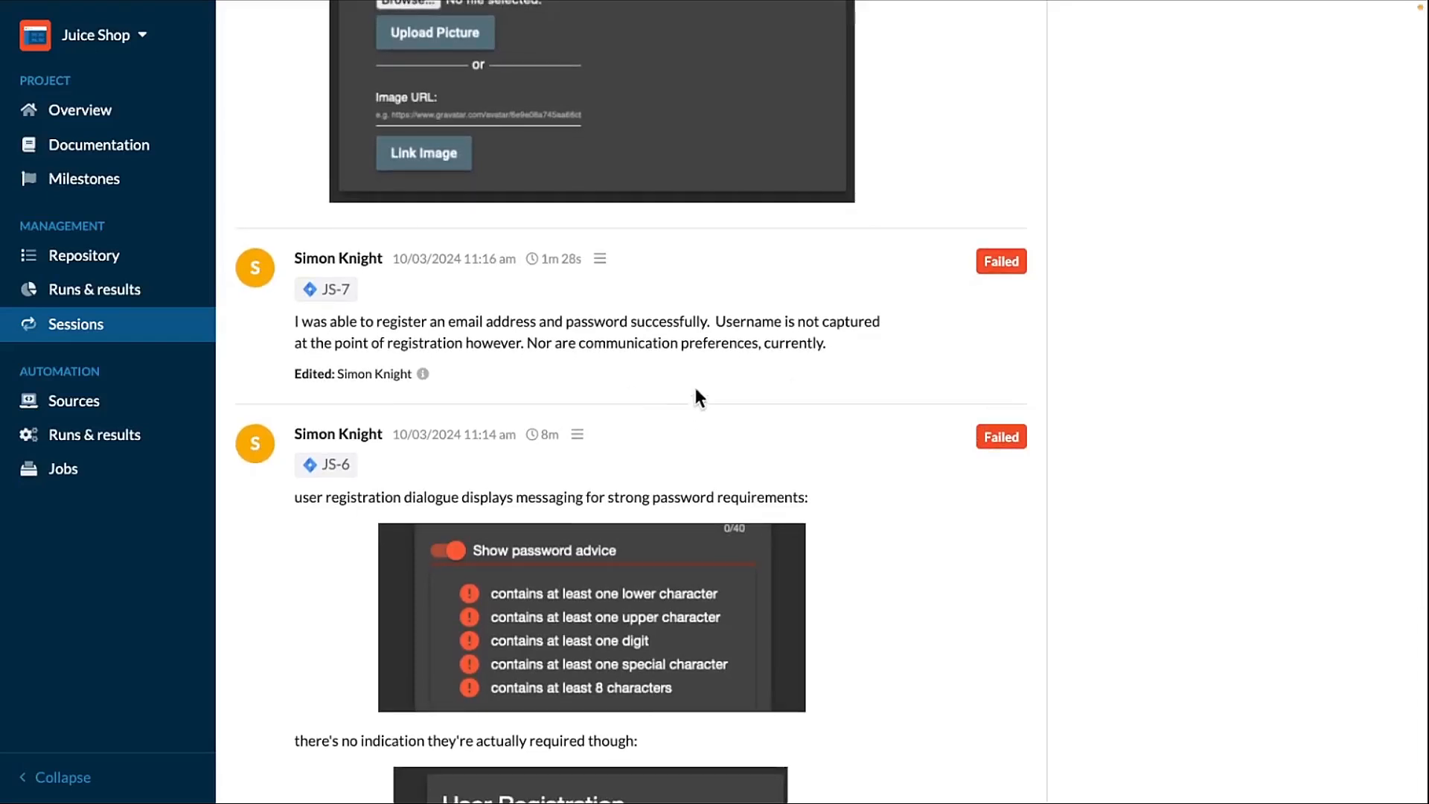
pyautogui.scroll(1, 753, 360)
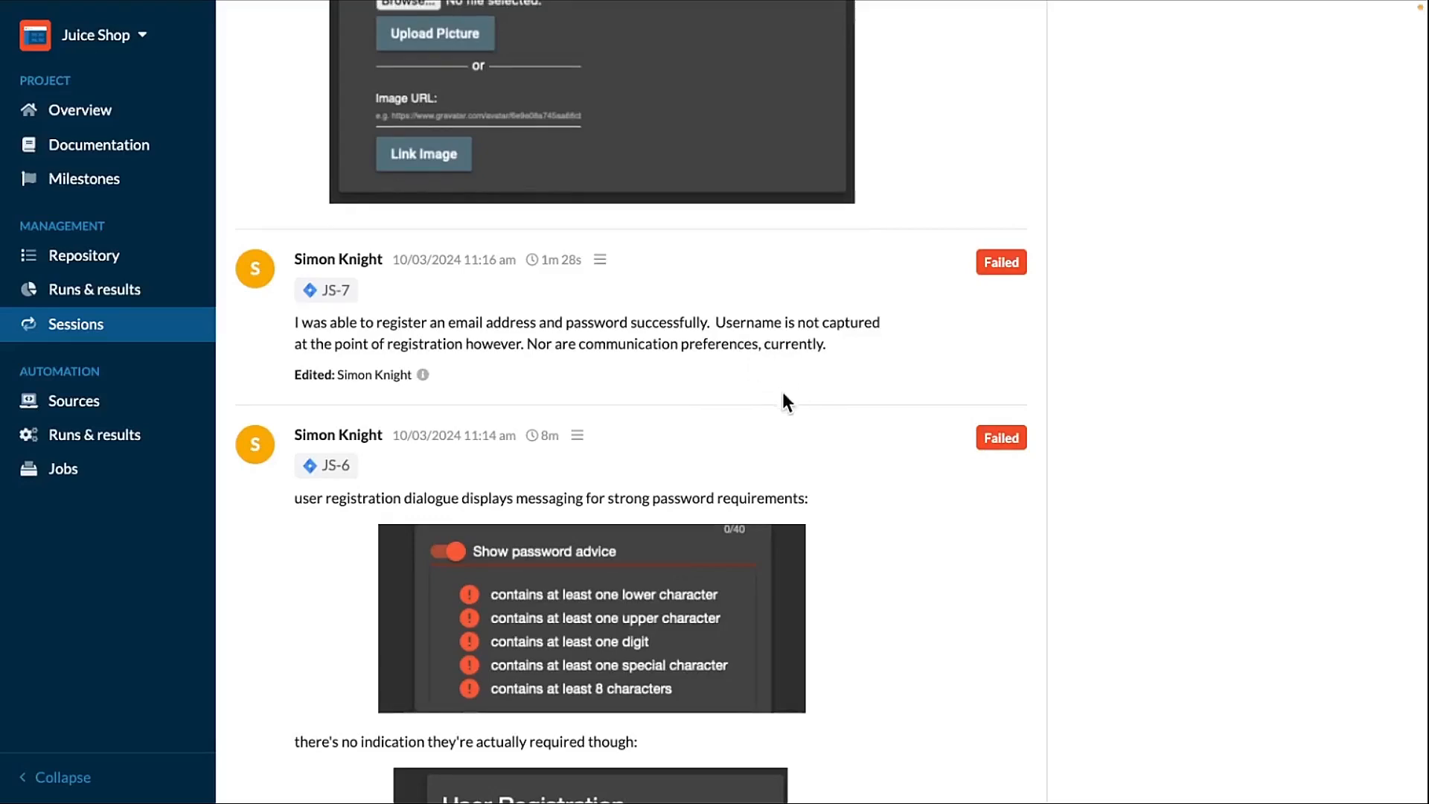
pyautogui.scroll(20, 790, 447)
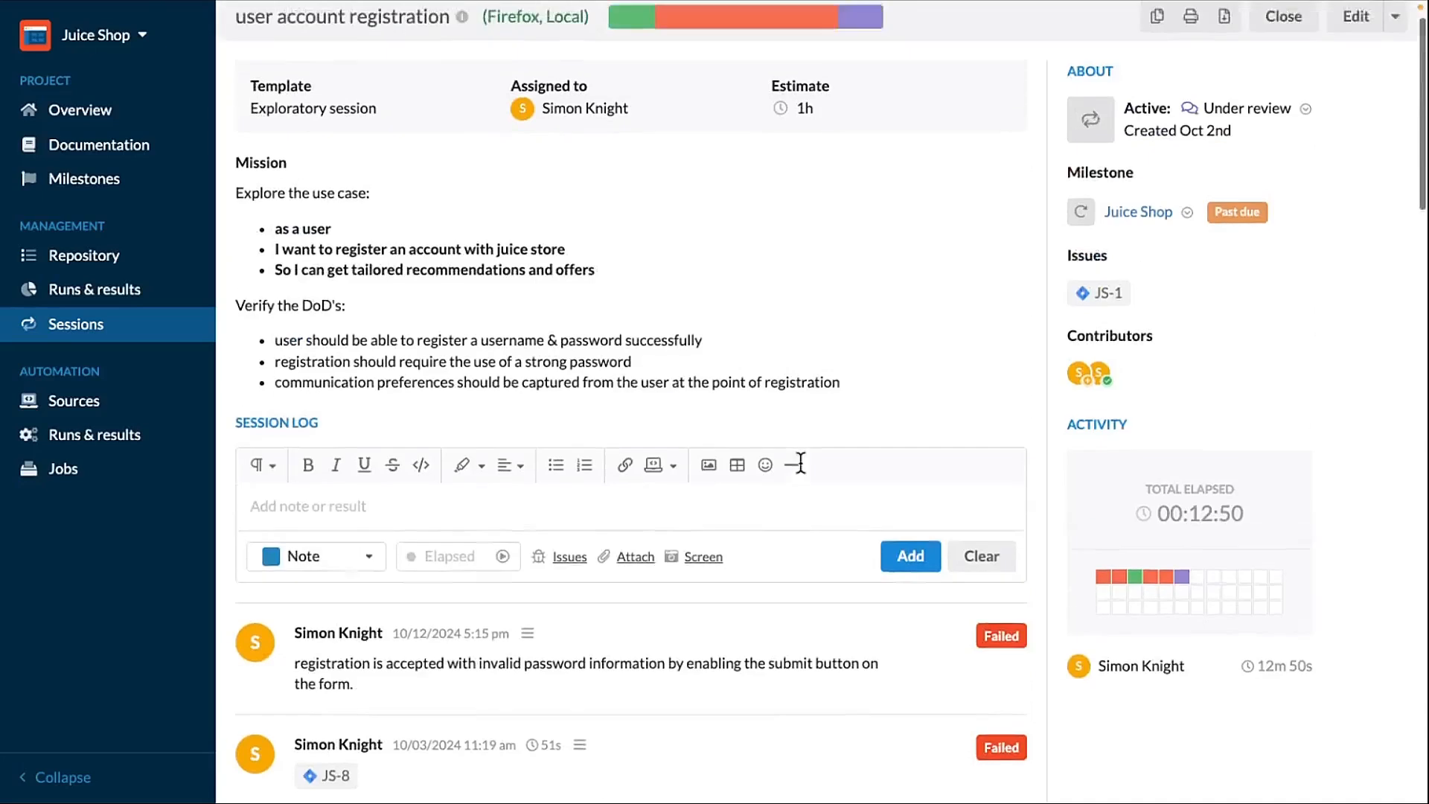
pyautogui.scroll(1, 794, 472)
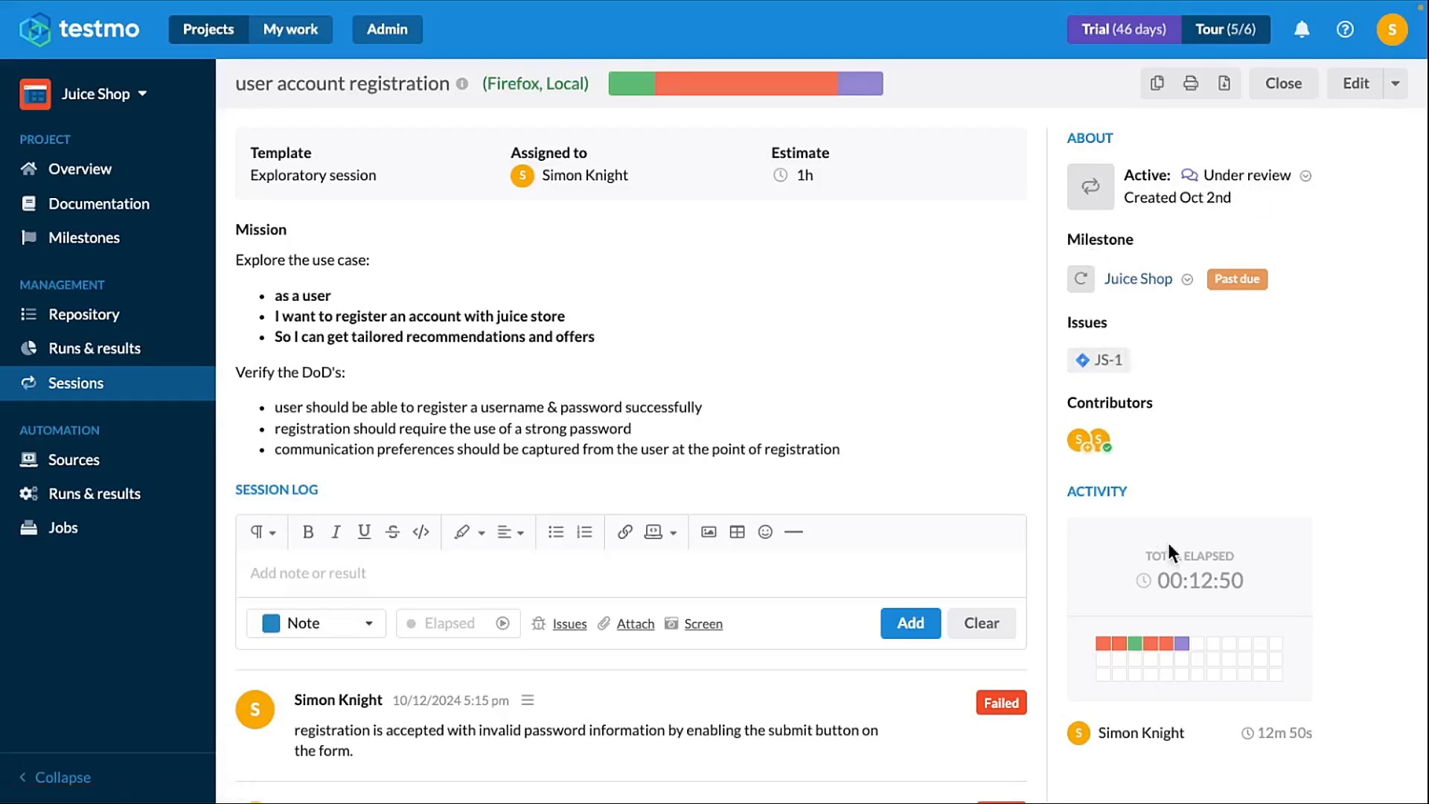
# - Jump to the Question result from the session's activity chart and scroll back to the top
pyautogui.scroll(-2, 1172, 595)
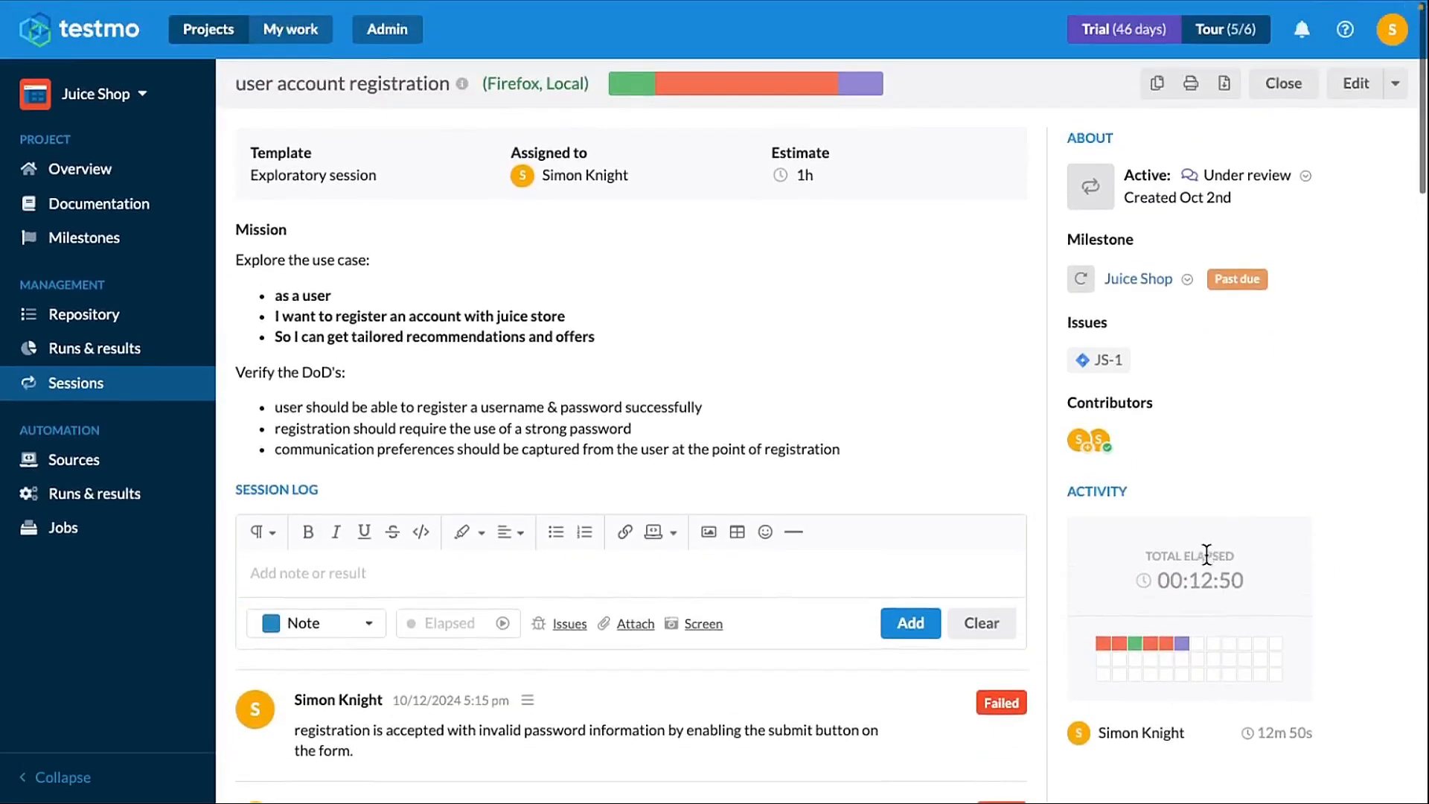
pyautogui.scroll(-1, 1133, 680)
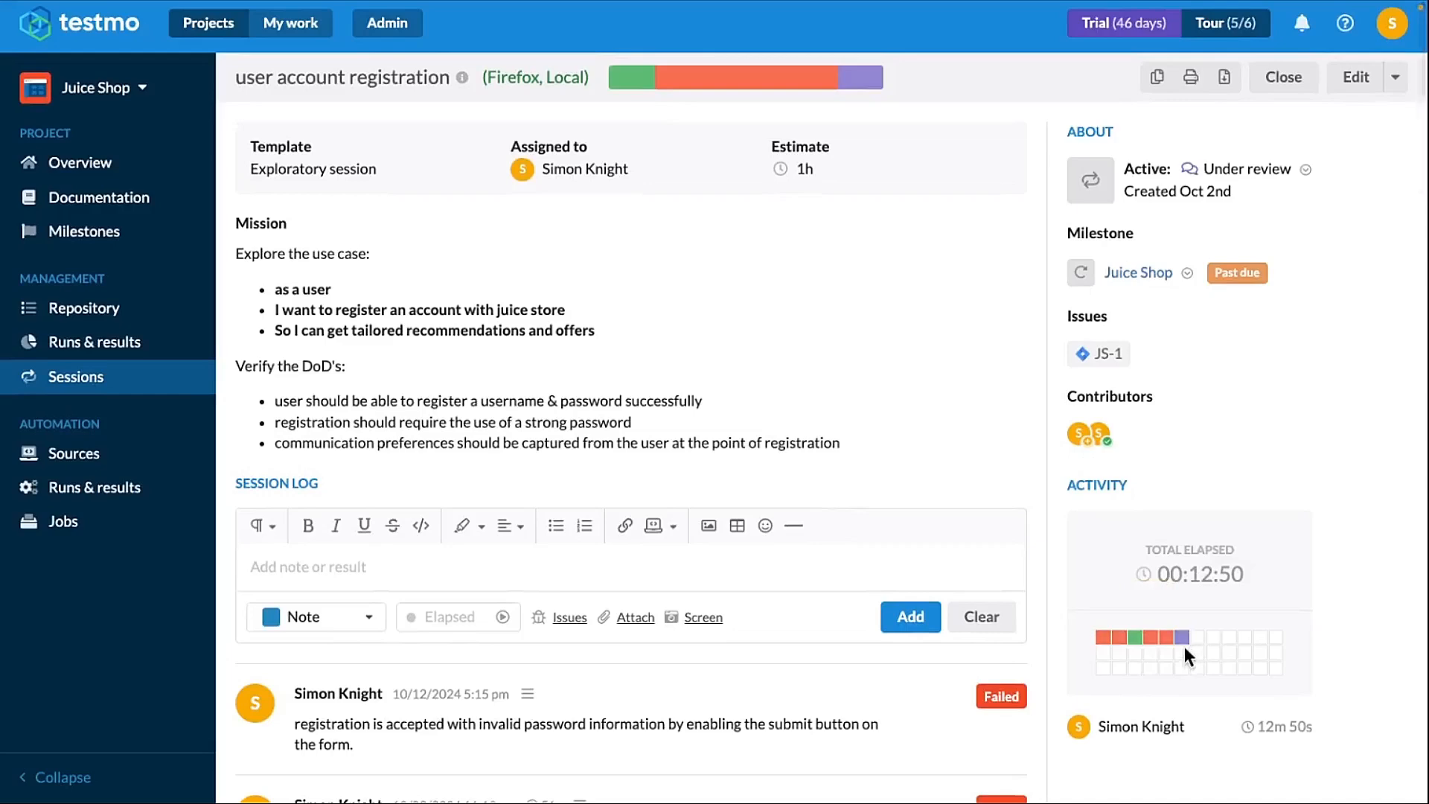
pyautogui.moveTo(1185, 646)
pyautogui.scroll(-1, 1183, 643)
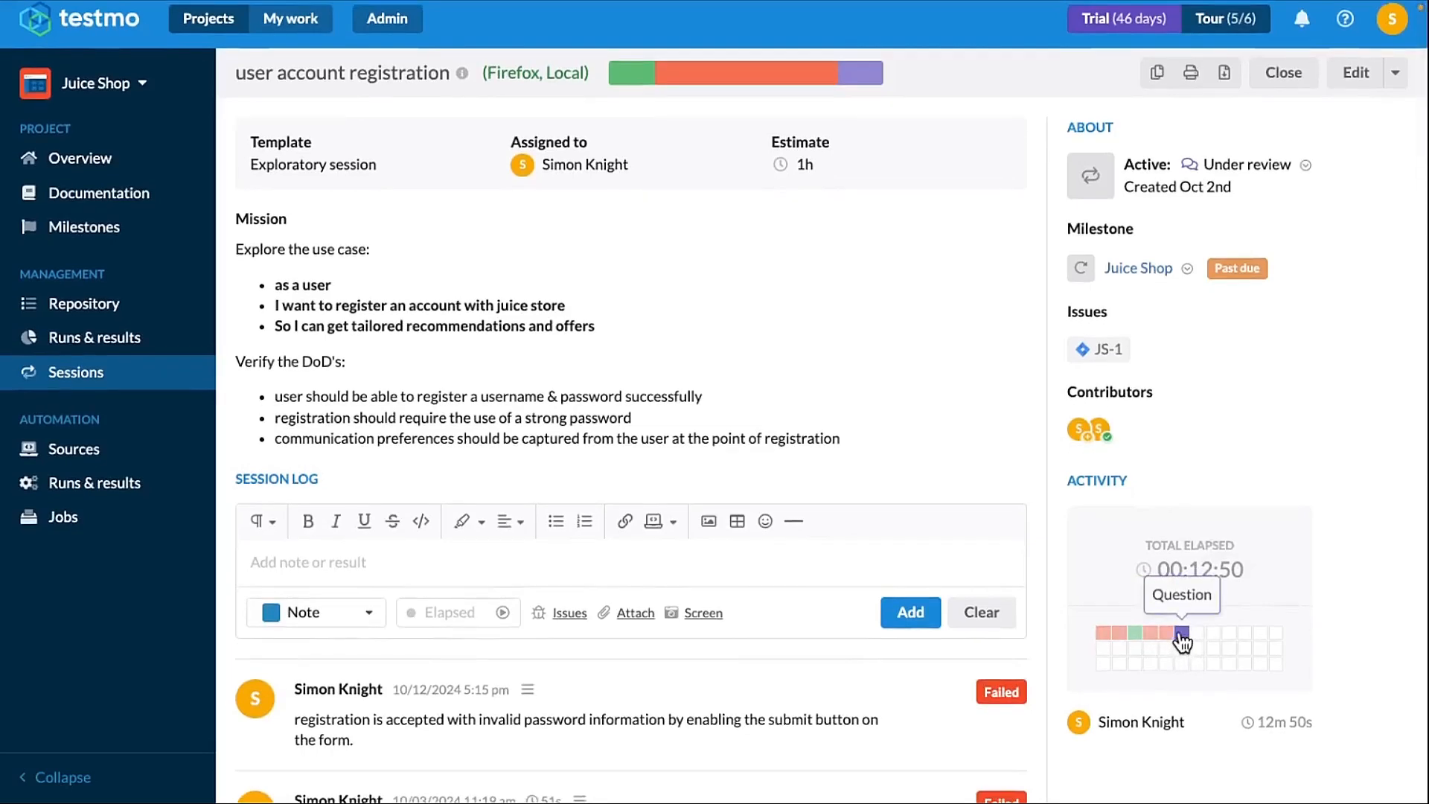
pyautogui.click(1181, 635)
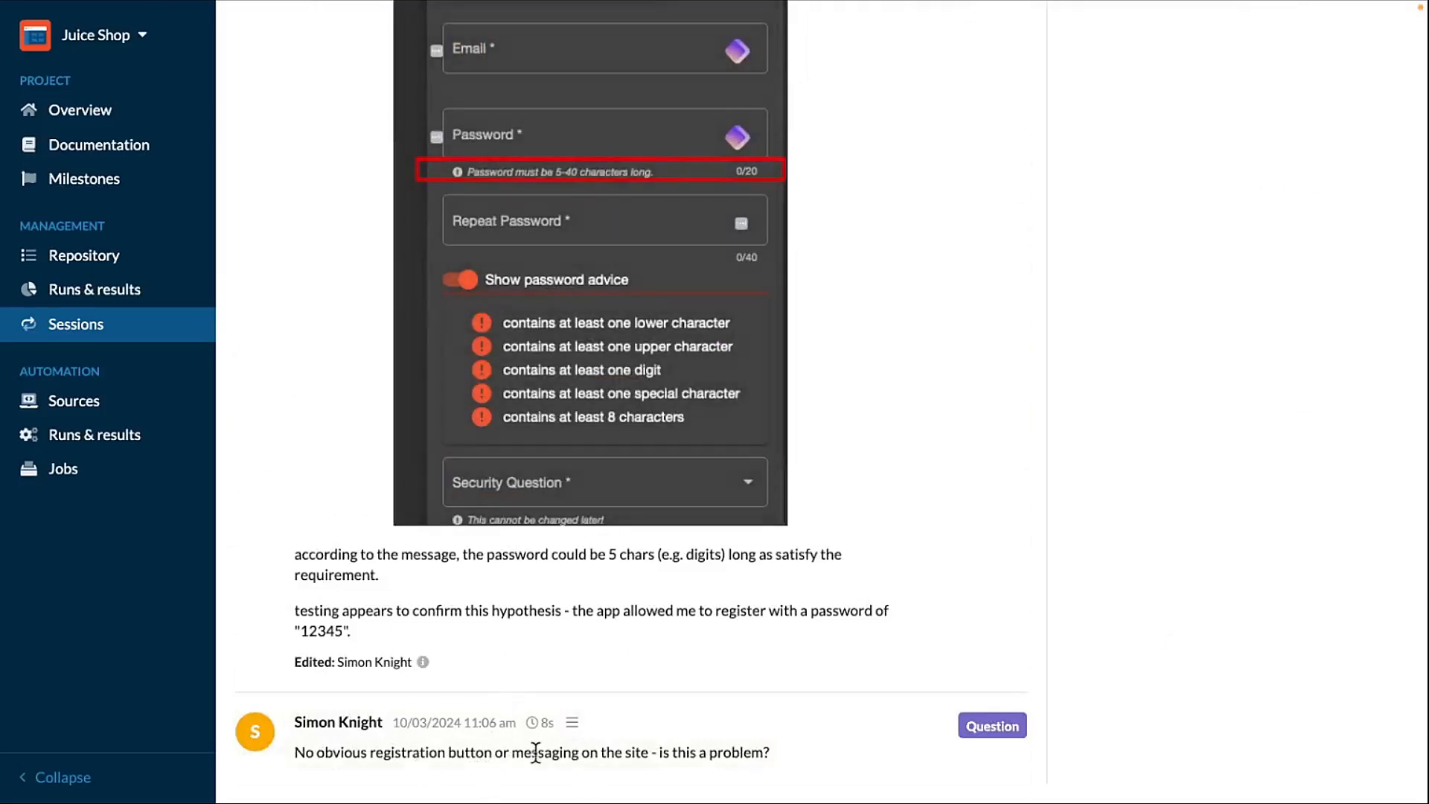
pyautogui.scroll(20, 709, 731)
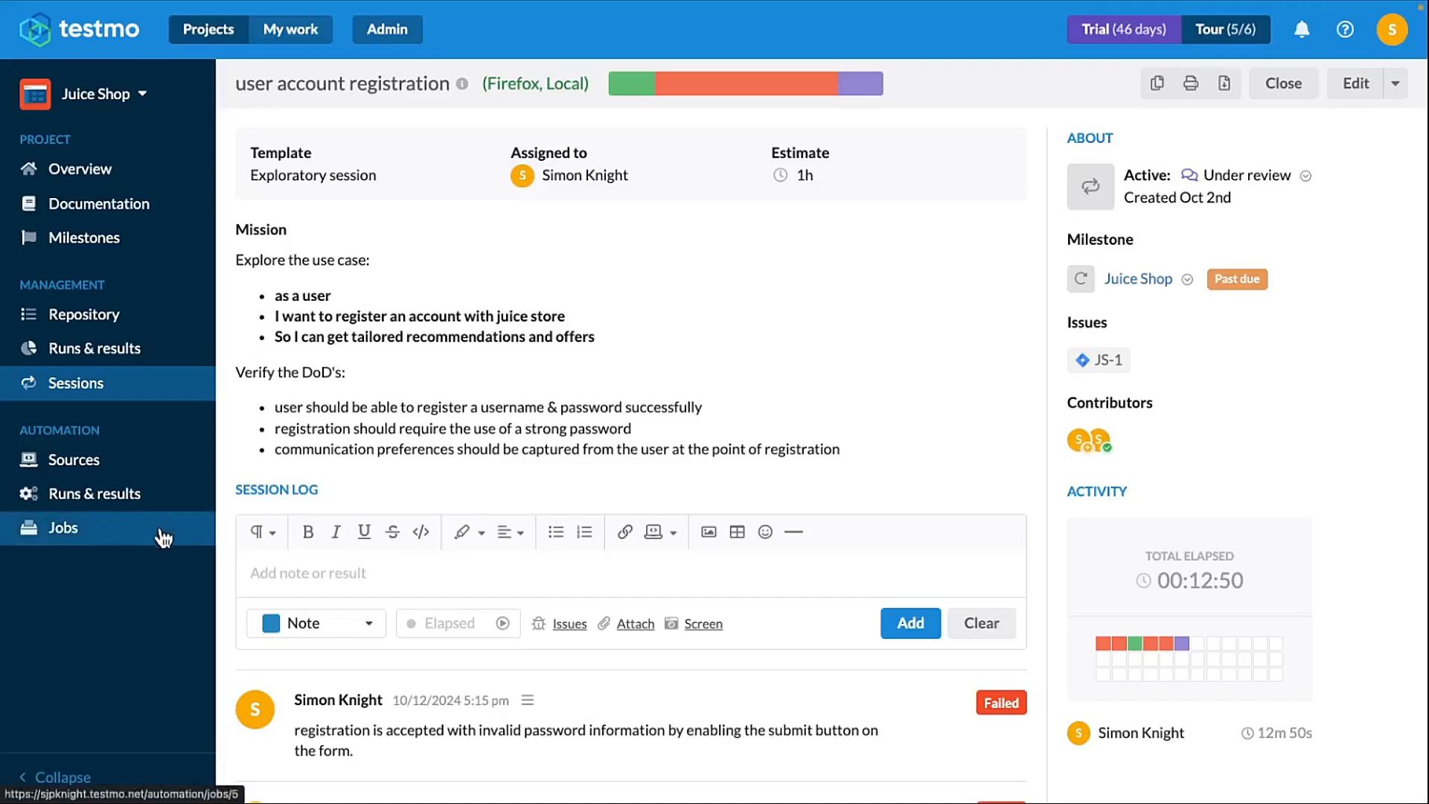
# - Switch to the JS Sprint 1 Jira tab and close the user account registration issue
pyautogui.moveTo(311, 9)
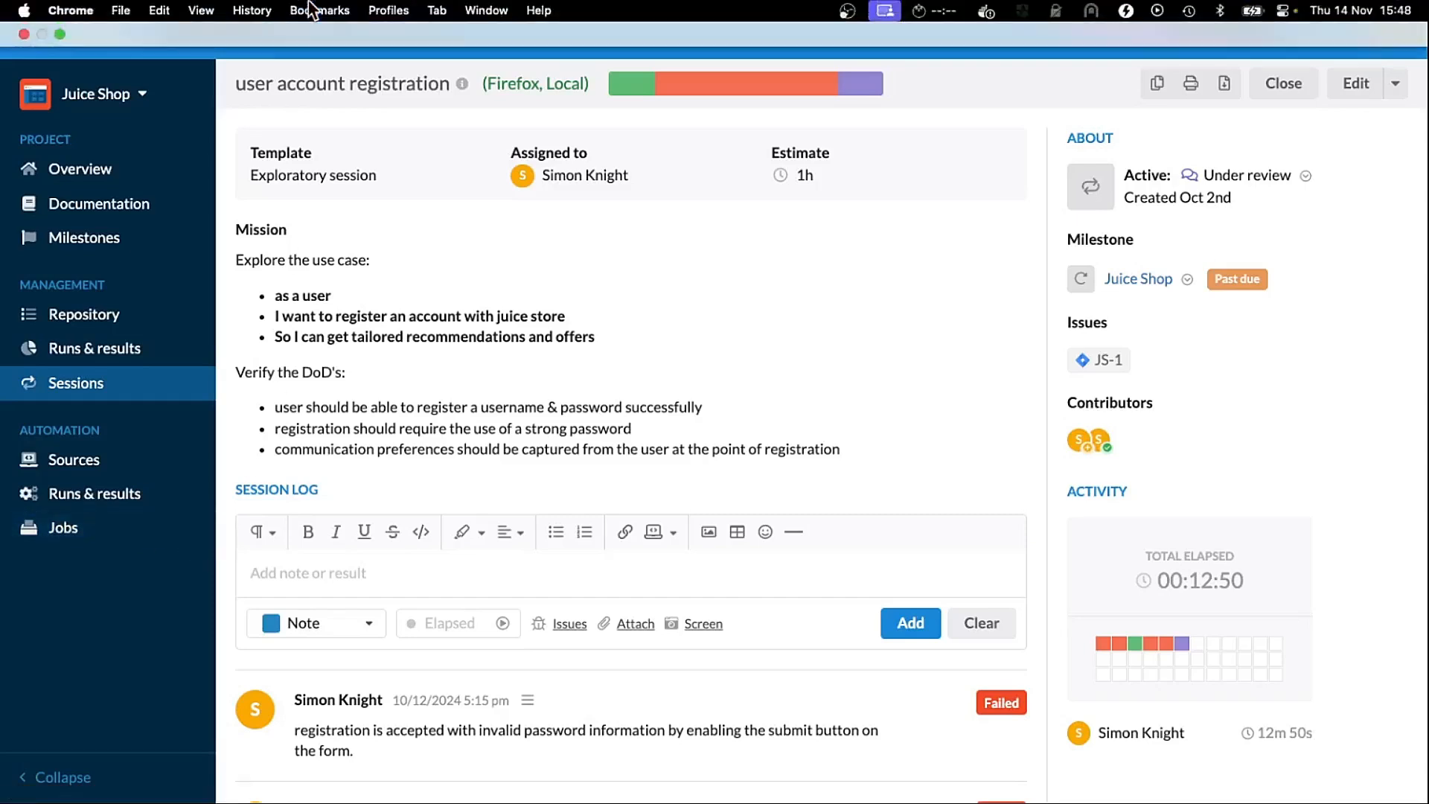
pyautogui.click(437, 10)
pyautogui.moveTo(413, 9)
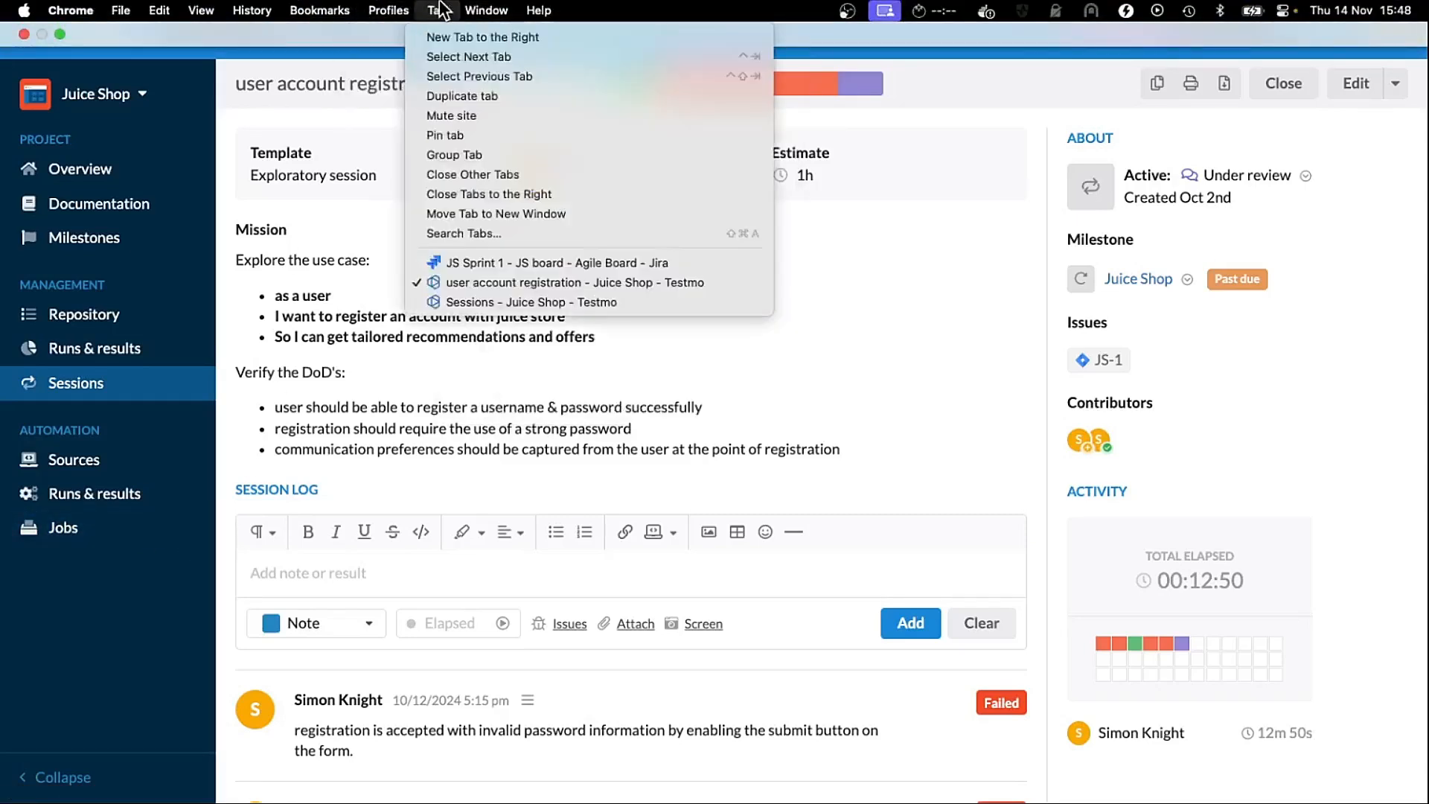
pyautogui.click(488, 255)
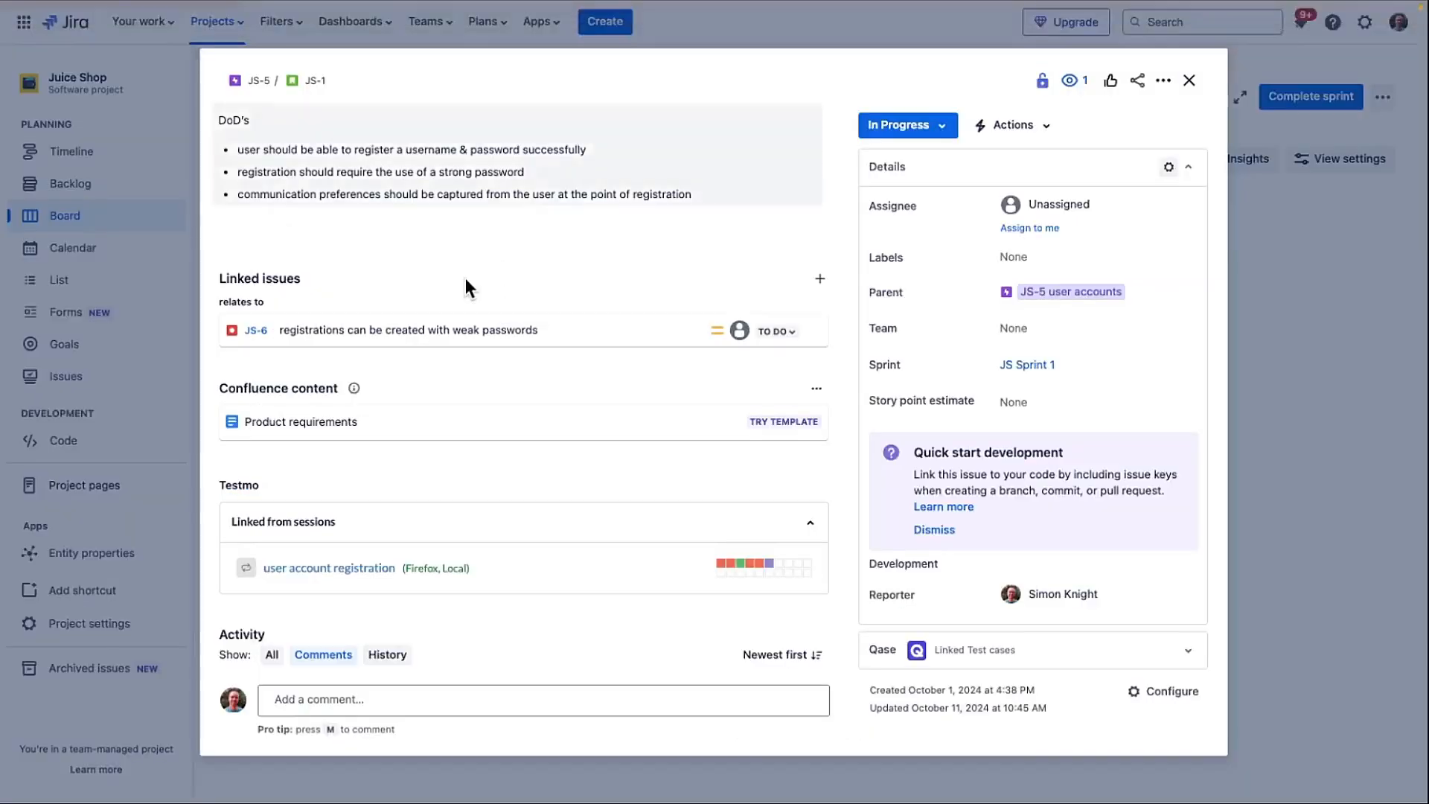
pyautogui.click(162, 325)
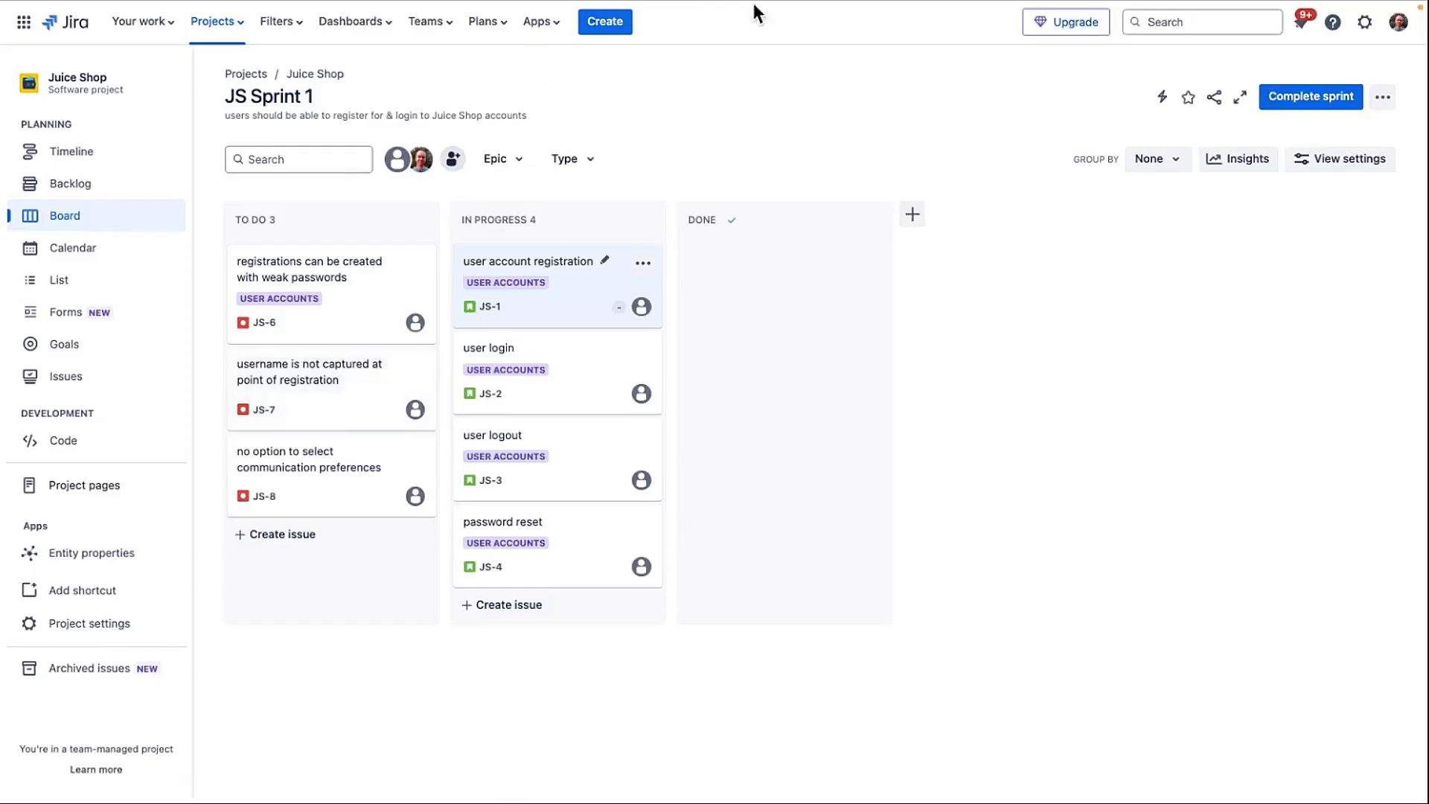
# - Open the user login issue and scroll through its description and Testmo links section
pyautogui.click(578, 384)
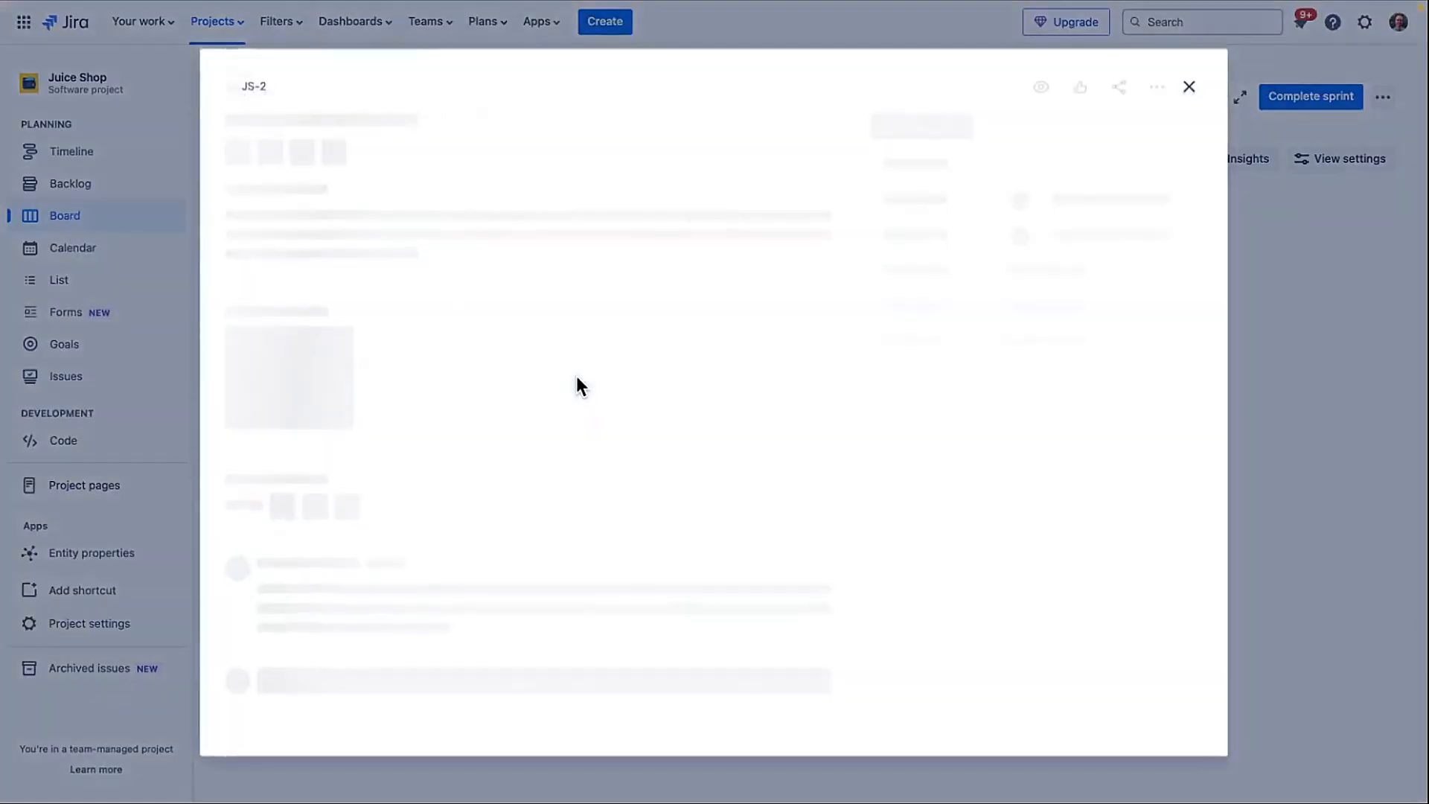
pyautogui.scroll(-1, 484, 512)
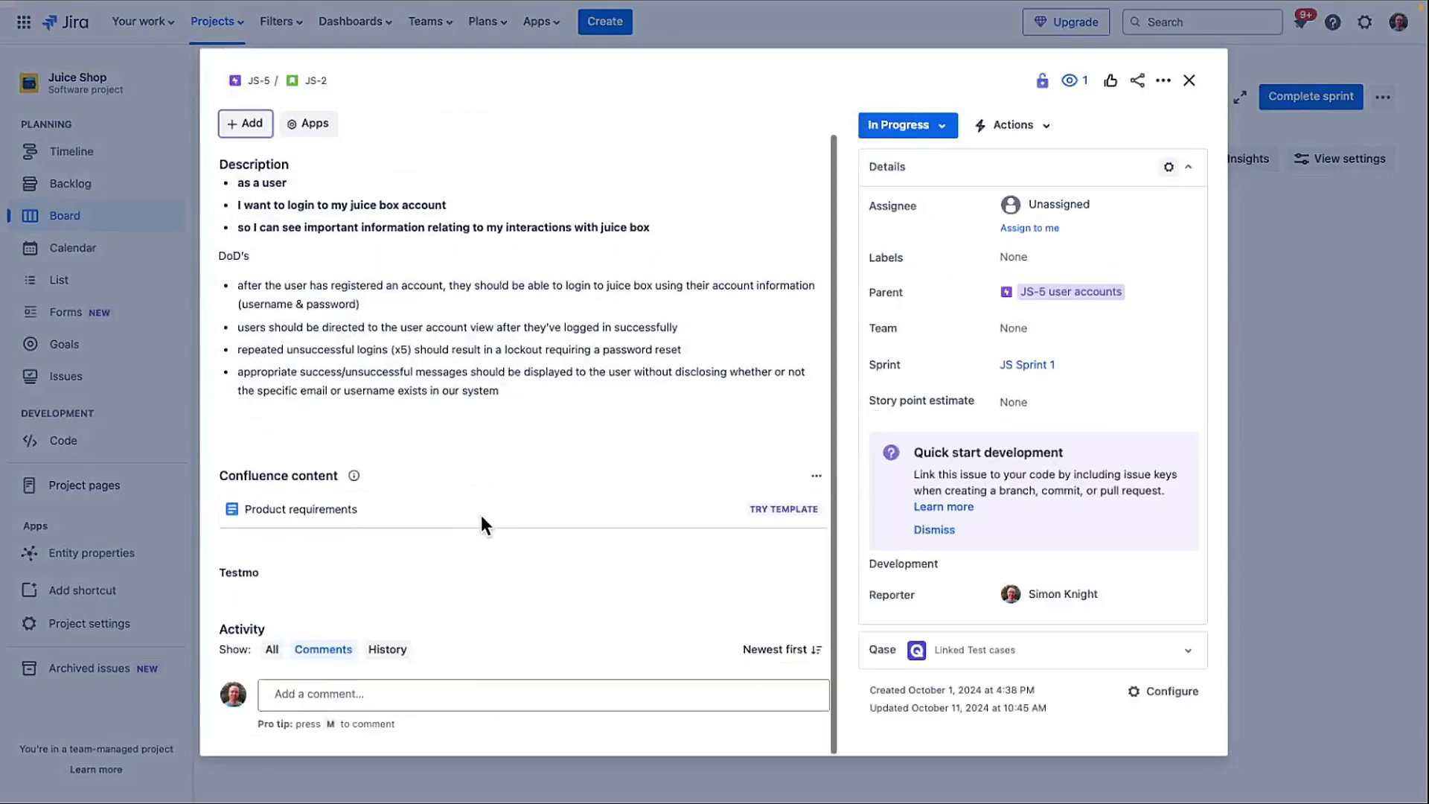
pyautogui.scroll(-2, 279, 650)
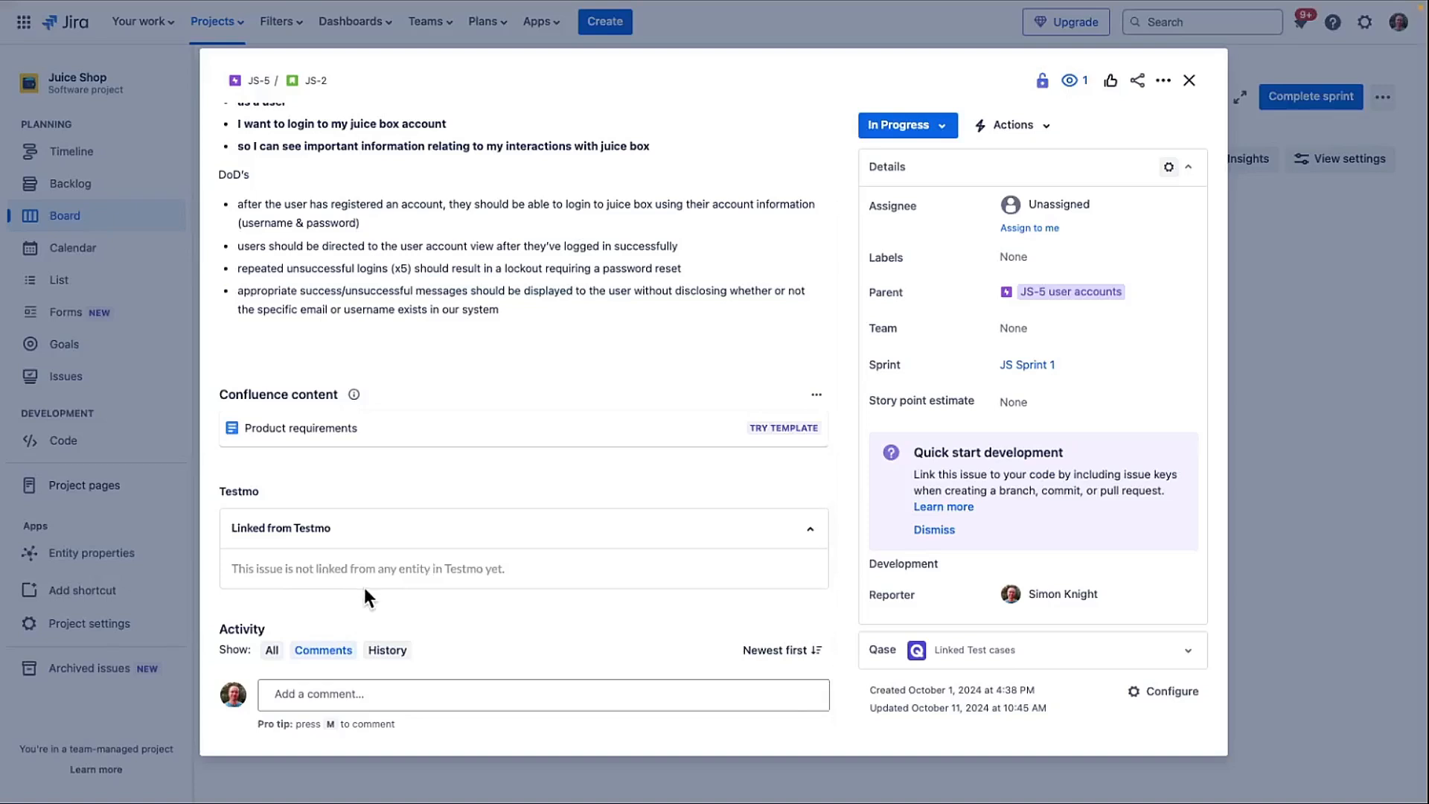
pyautogui.scroll(3, 426, 234)
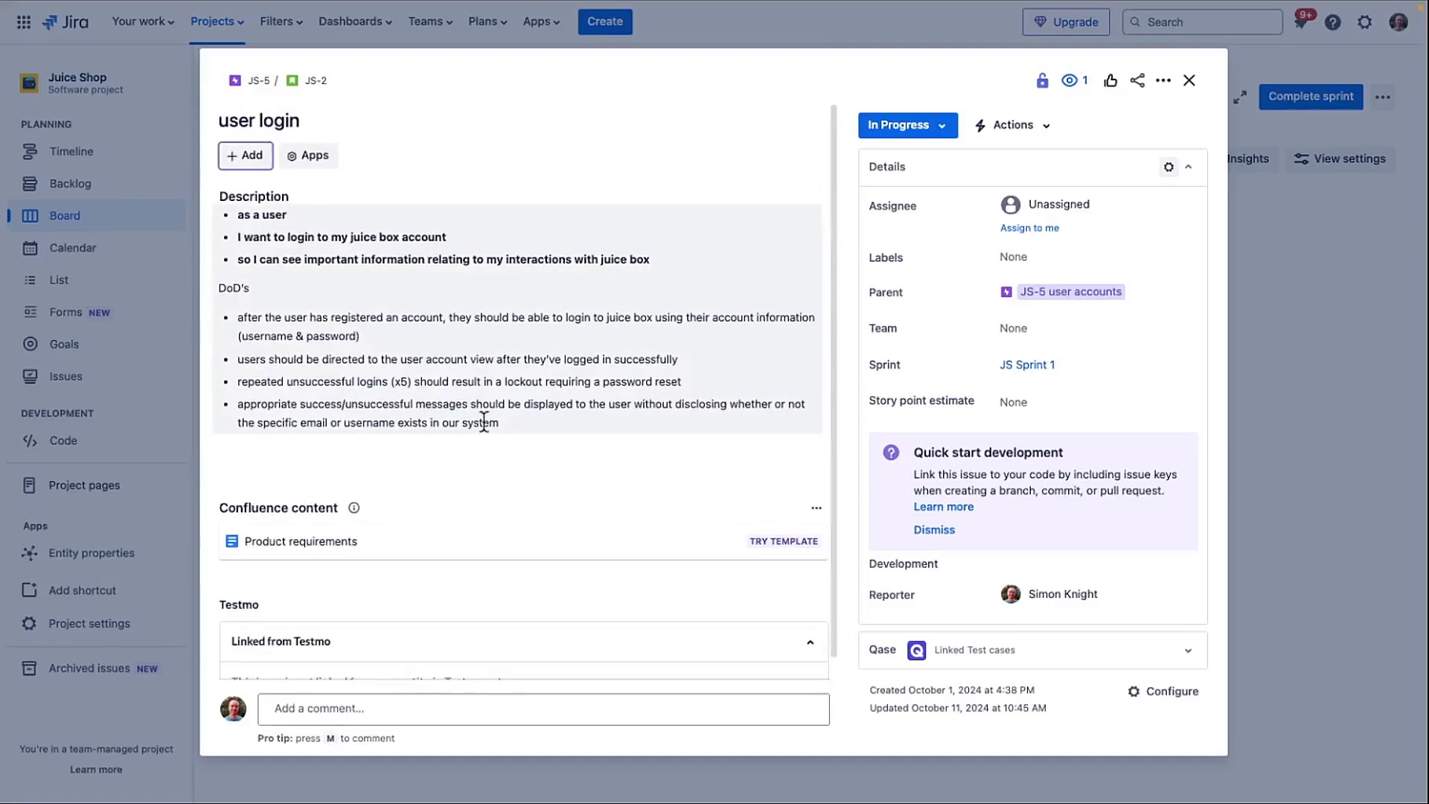
# - Copy the user login issue's description and switch to the Testmo Sessions tab
pyautogui.moveTo(507, 421); pyautogui.dragTo(227, 227)
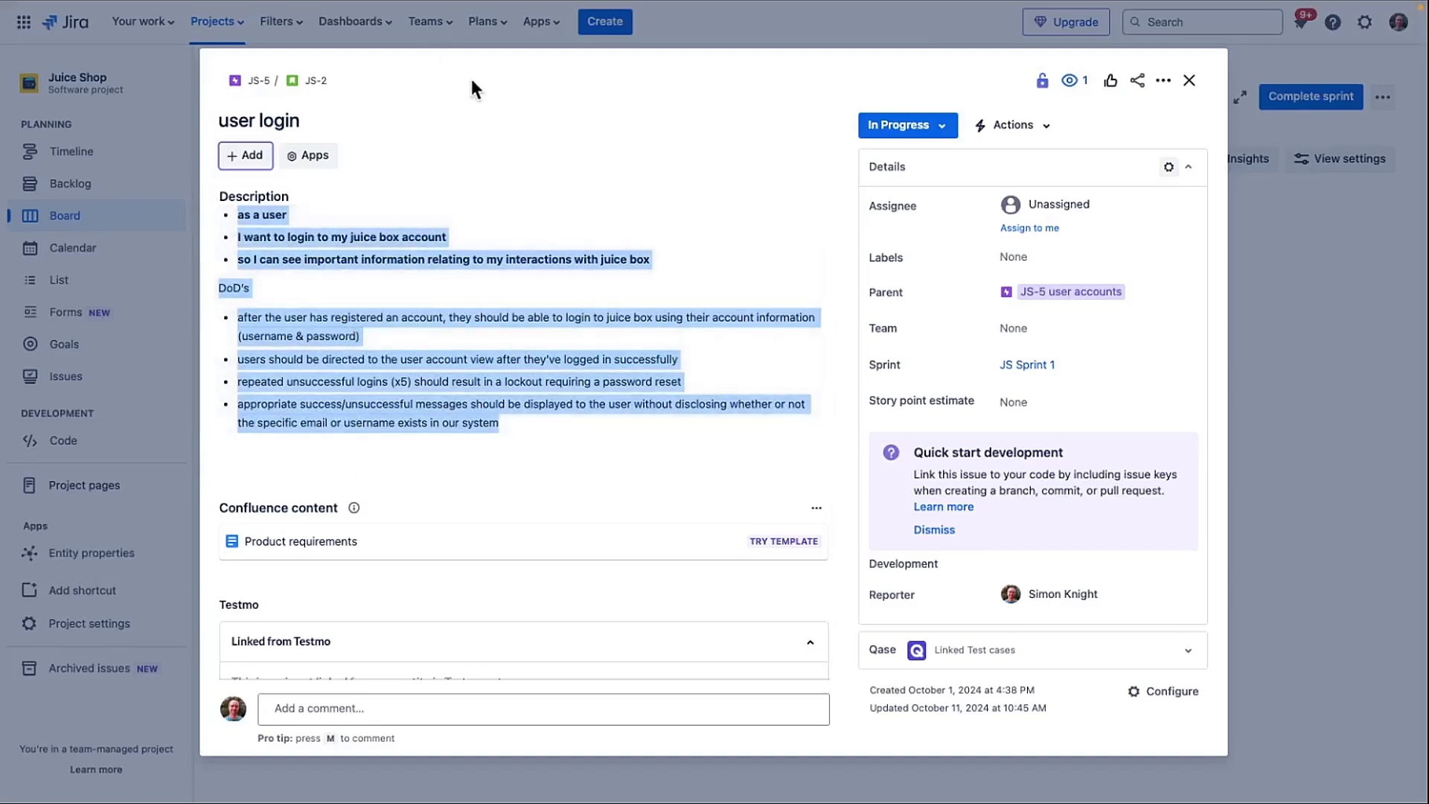
pyautogui.moveTo(484, 9)
pyautogui.click(436, 11)
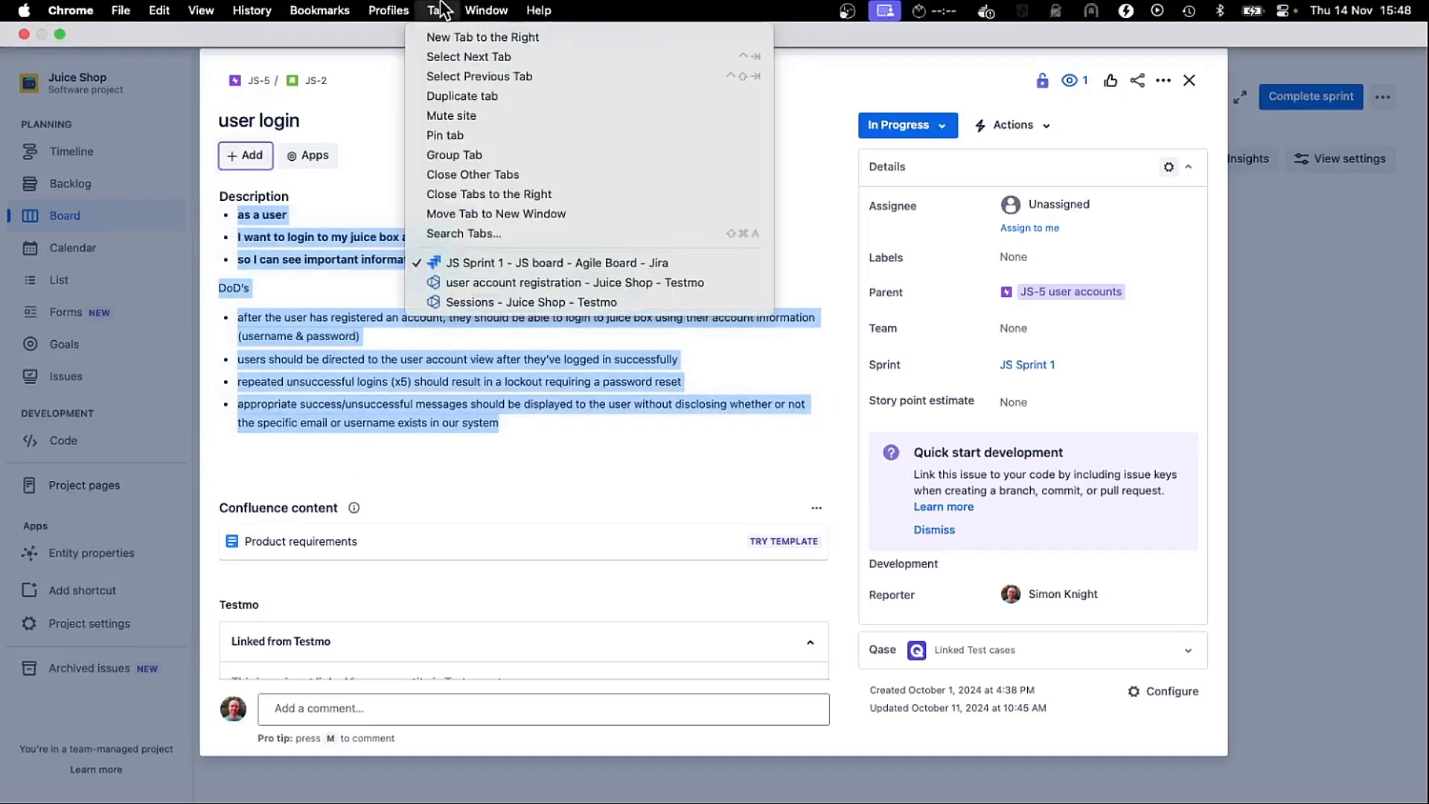
pyautogui.click(516, 302)
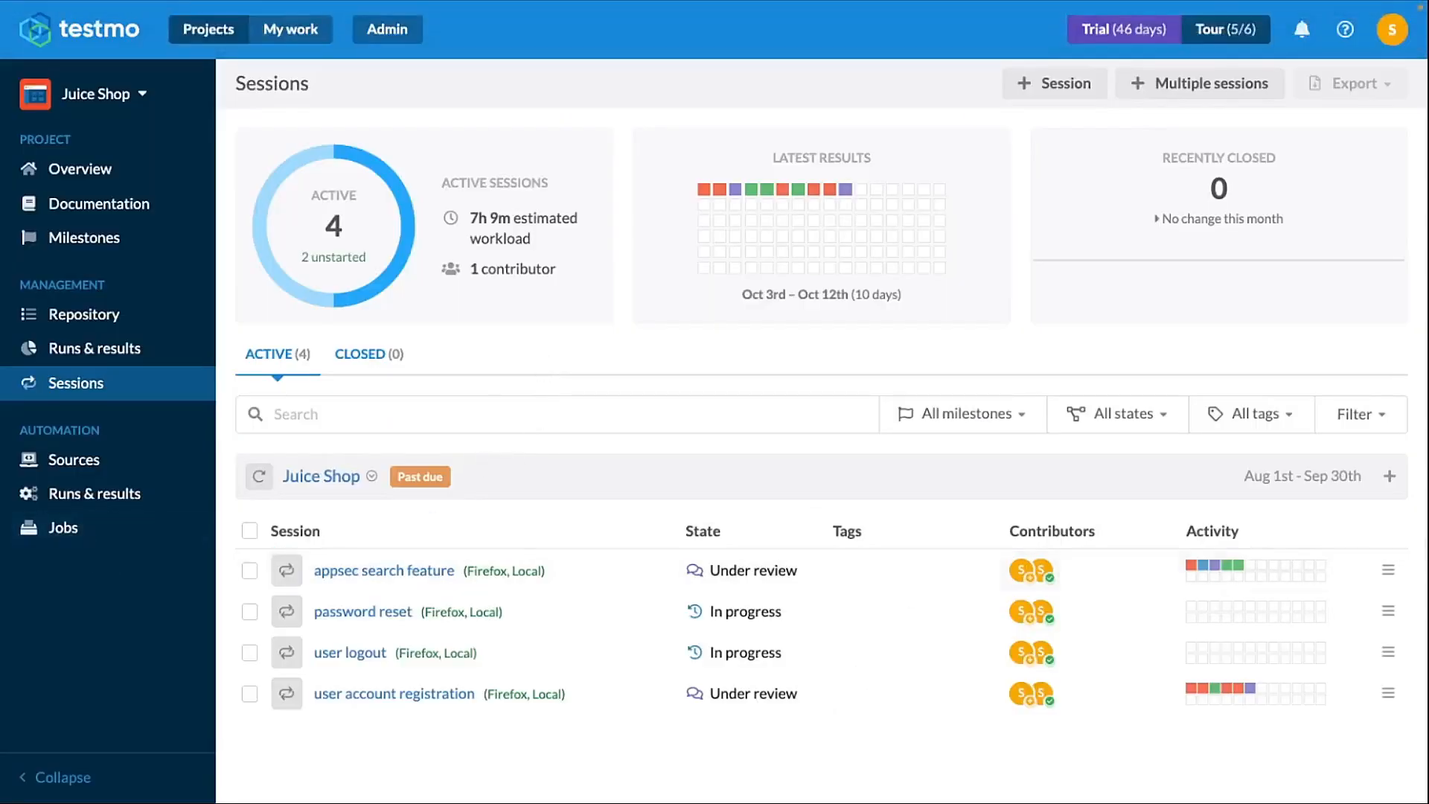
# - Start a new session in the Juice Shop milestone and name it "user login"
pyautogui.click(1388, 480)
pyautogui.click(1347, 515)
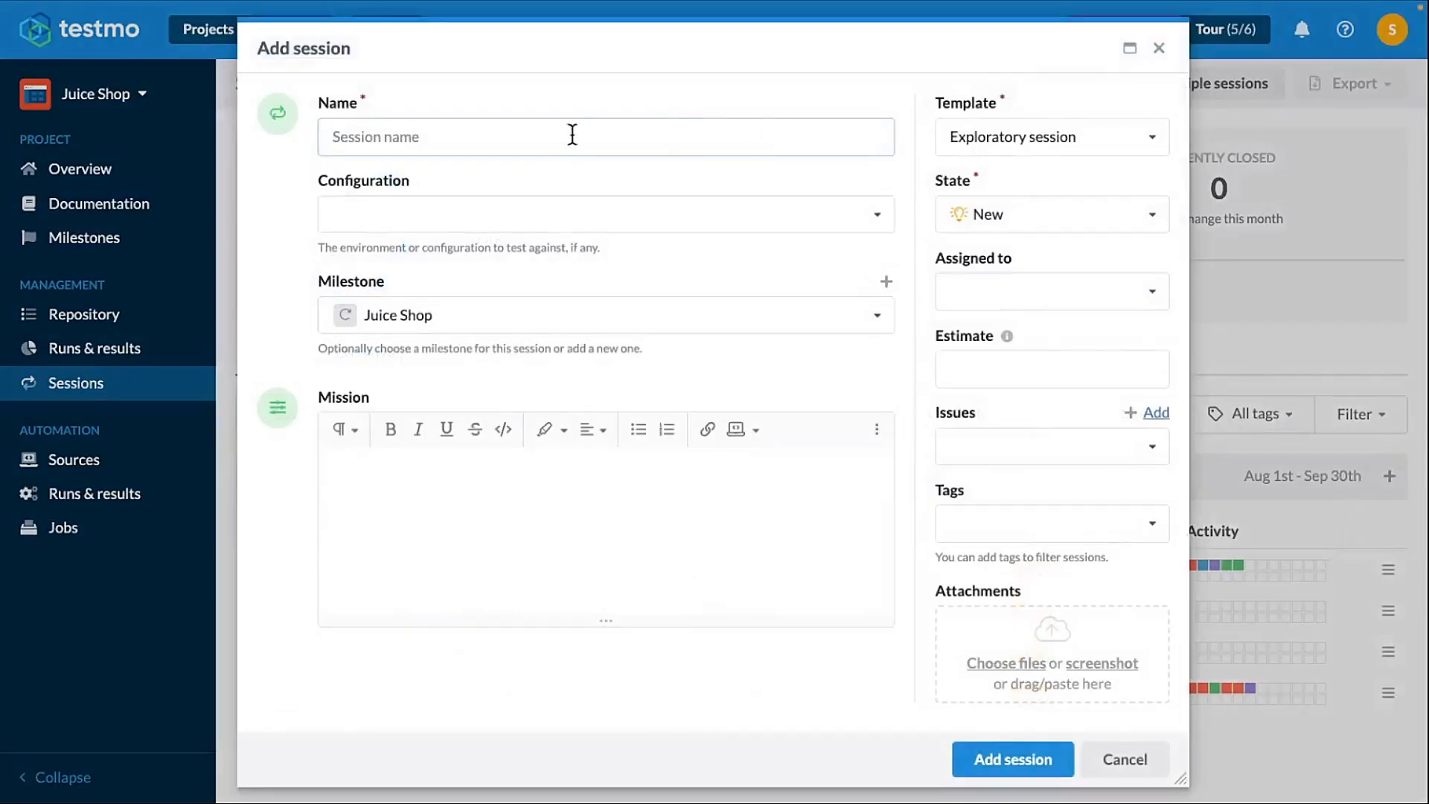
pyautogui.write('user login')
# - Set the session configuration to Chrome, Local and keep the Juice Shop milestone
pyautogui.click(699, 222)
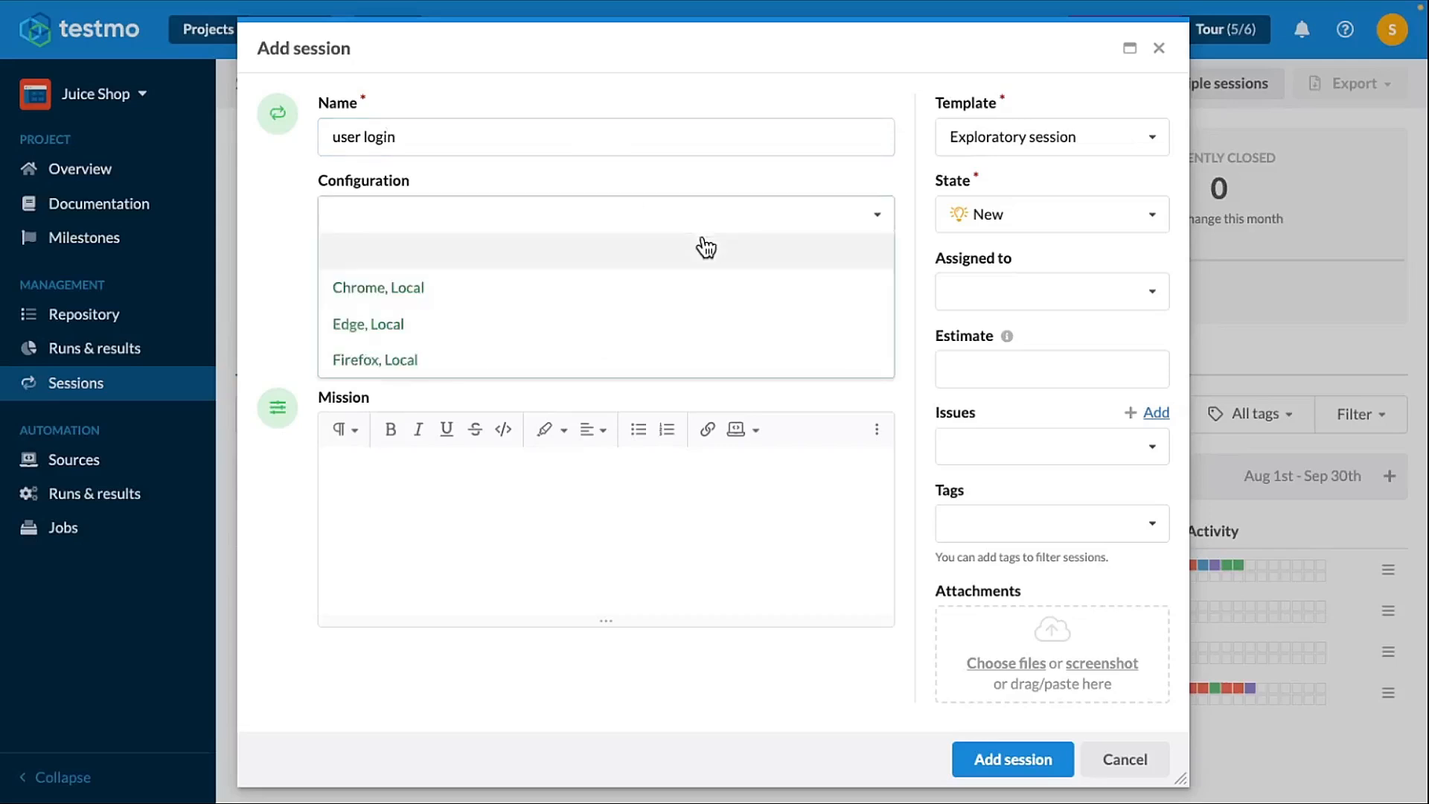
pyautogui.click(651, 291)
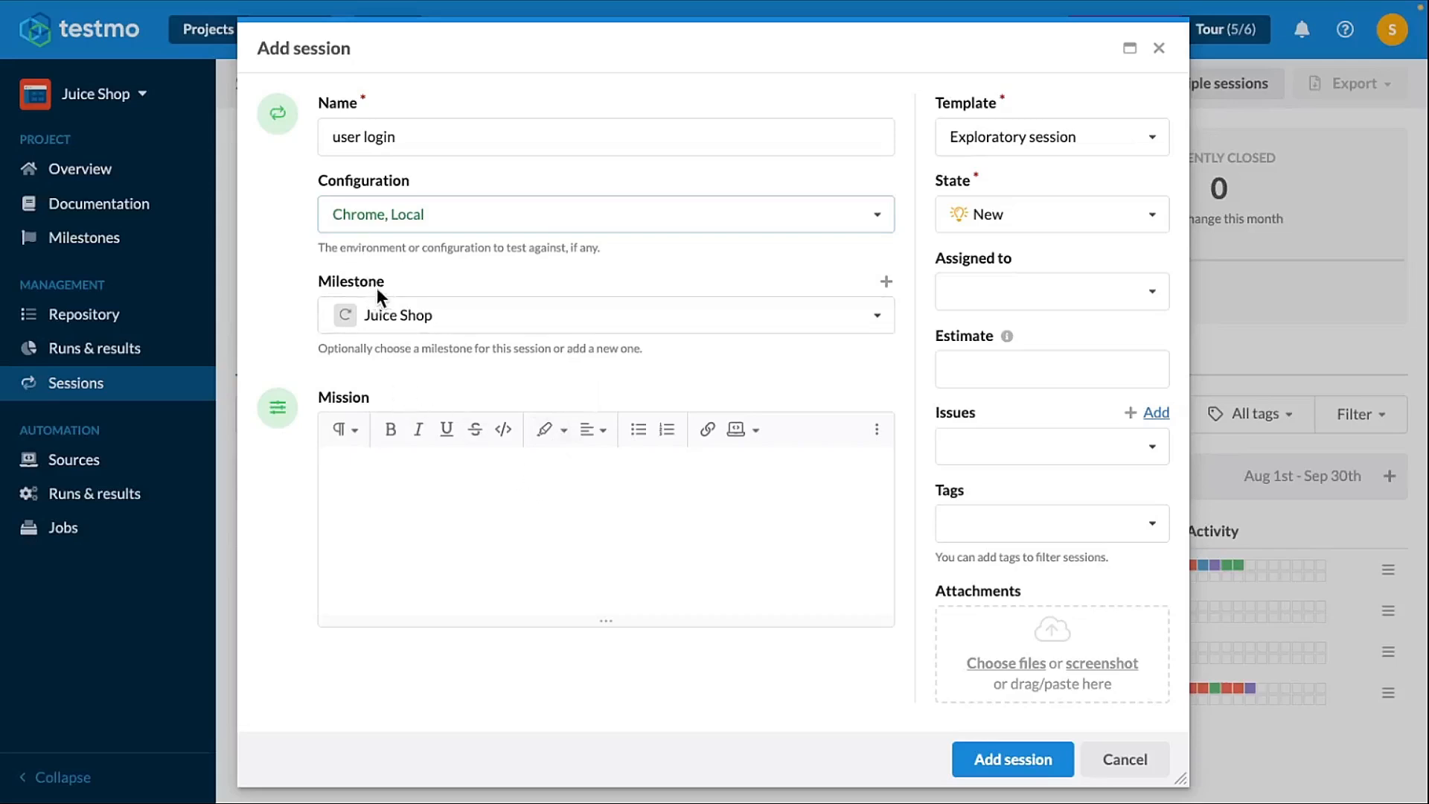
pyautogui.click(424, 319)
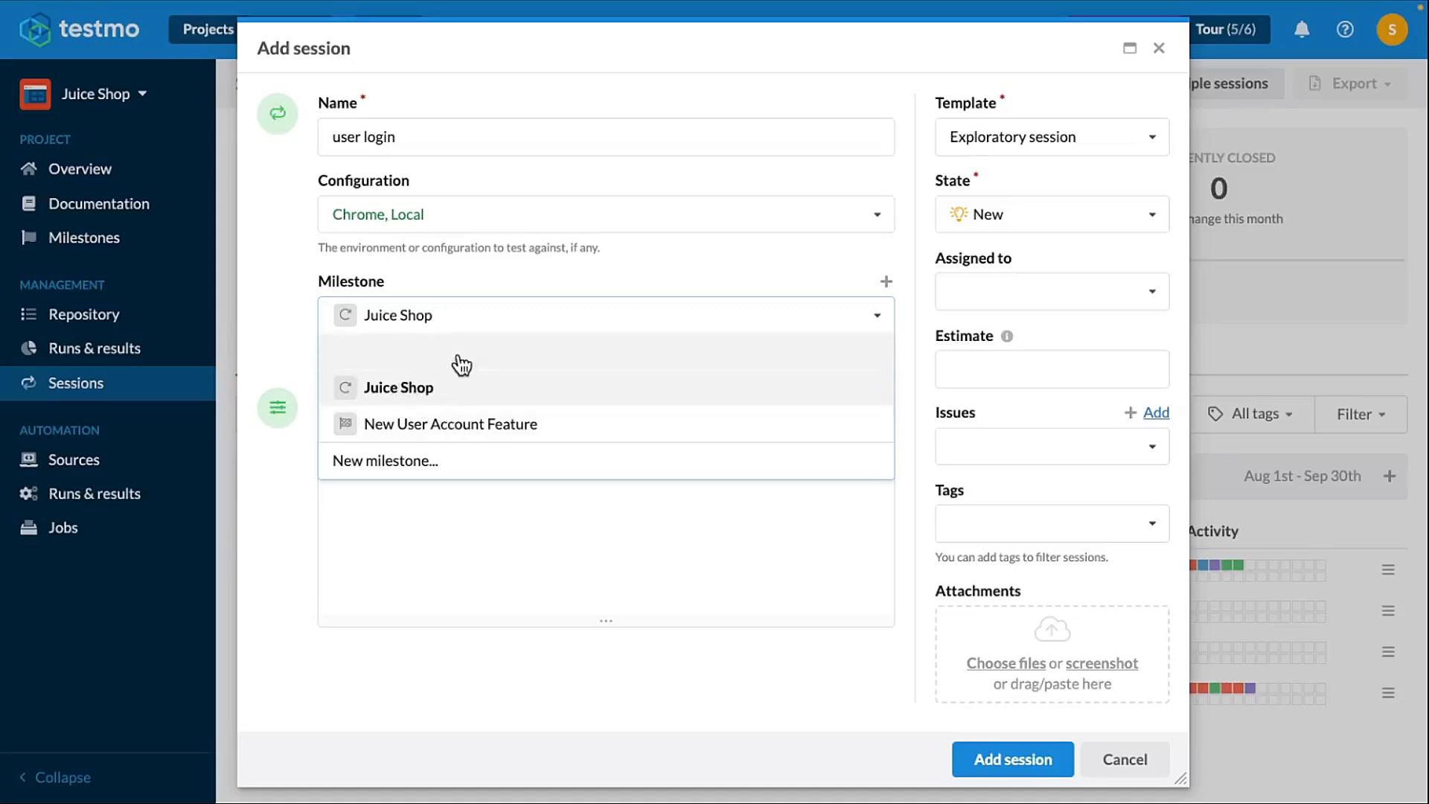
pyautogui.click(512, 271)
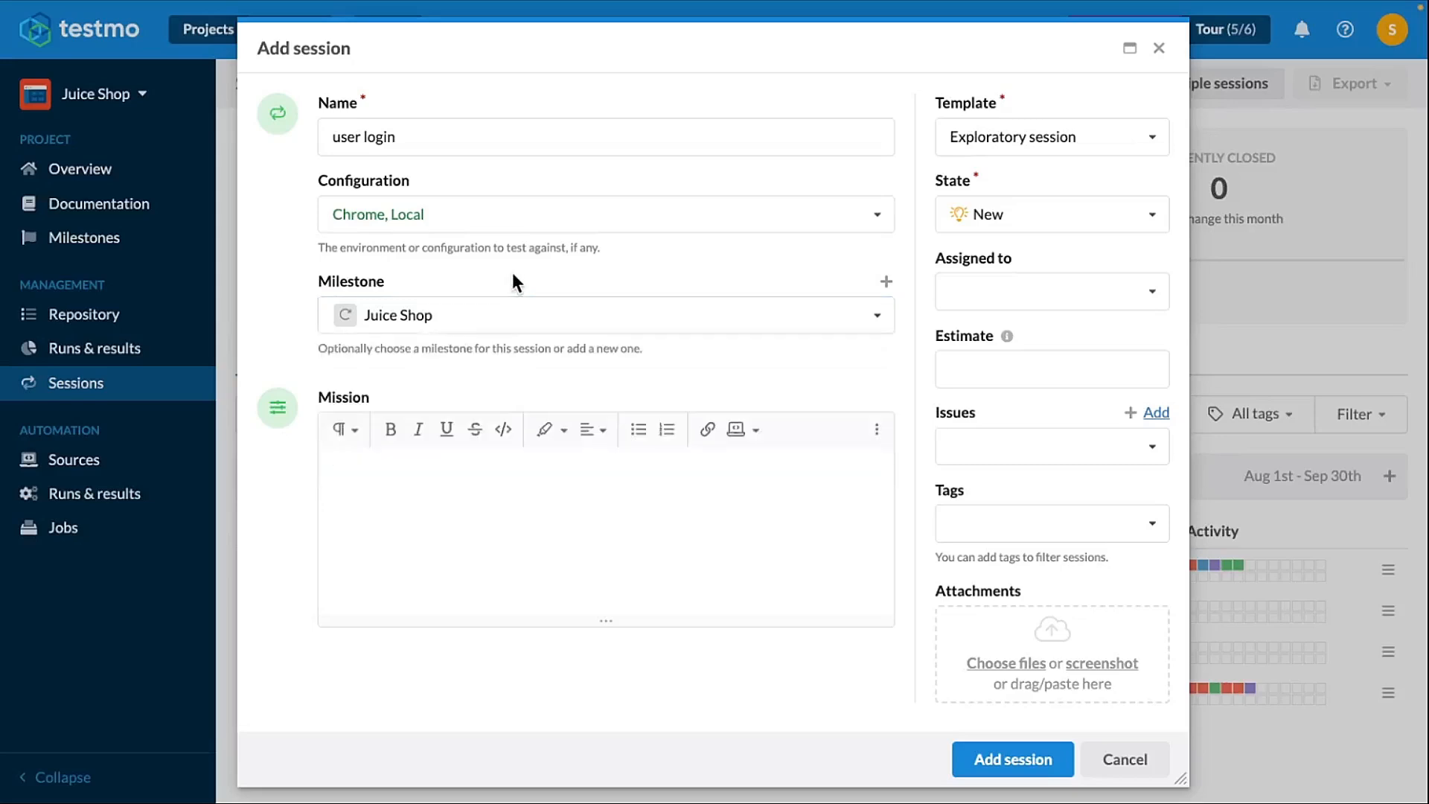
# - Paste the copied user story into the Mission and insert an empty line above it
pyautogui.click(483, 490)
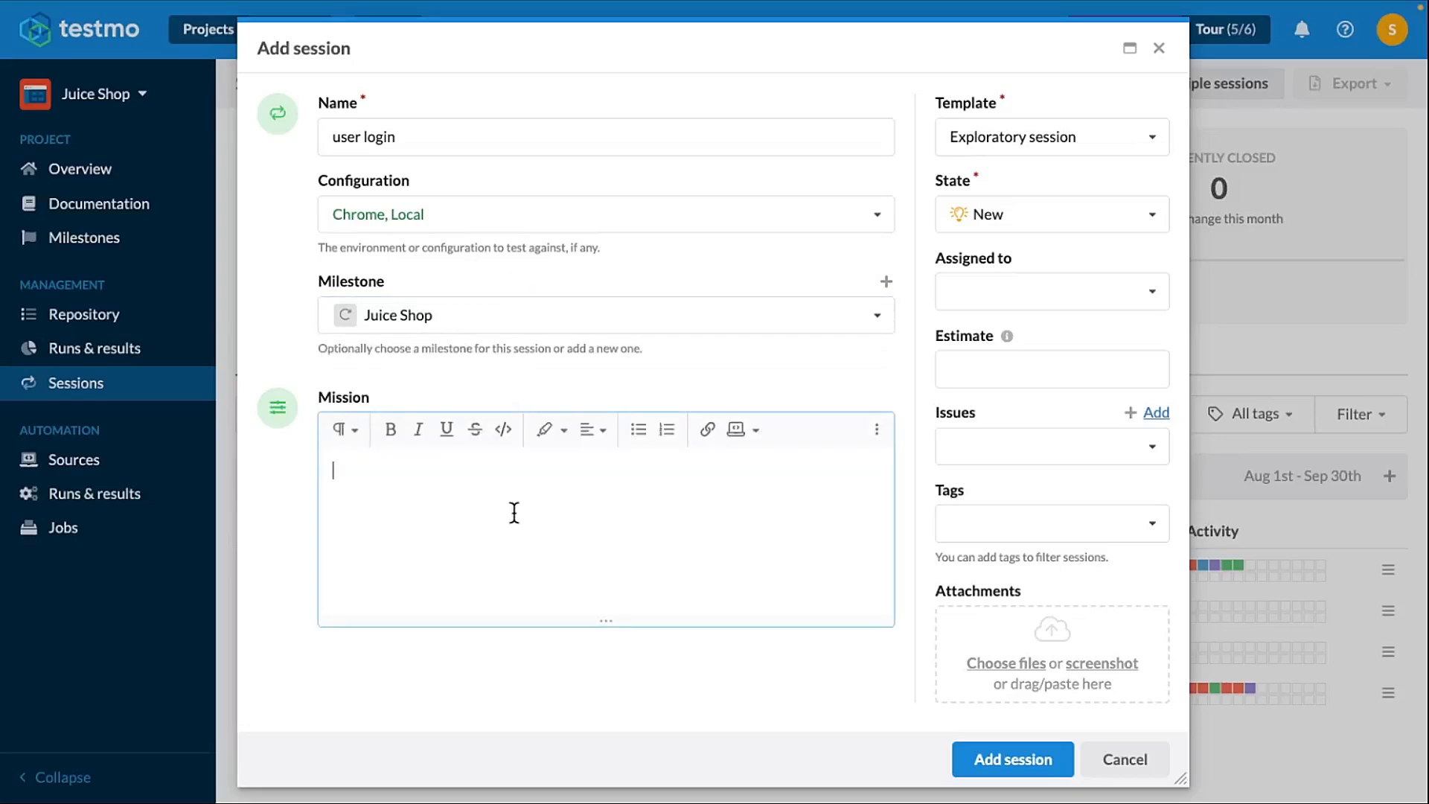
pyautogui.hotkey('ctrl', 'v')
pyautogui.scroll(3, 500, 528)
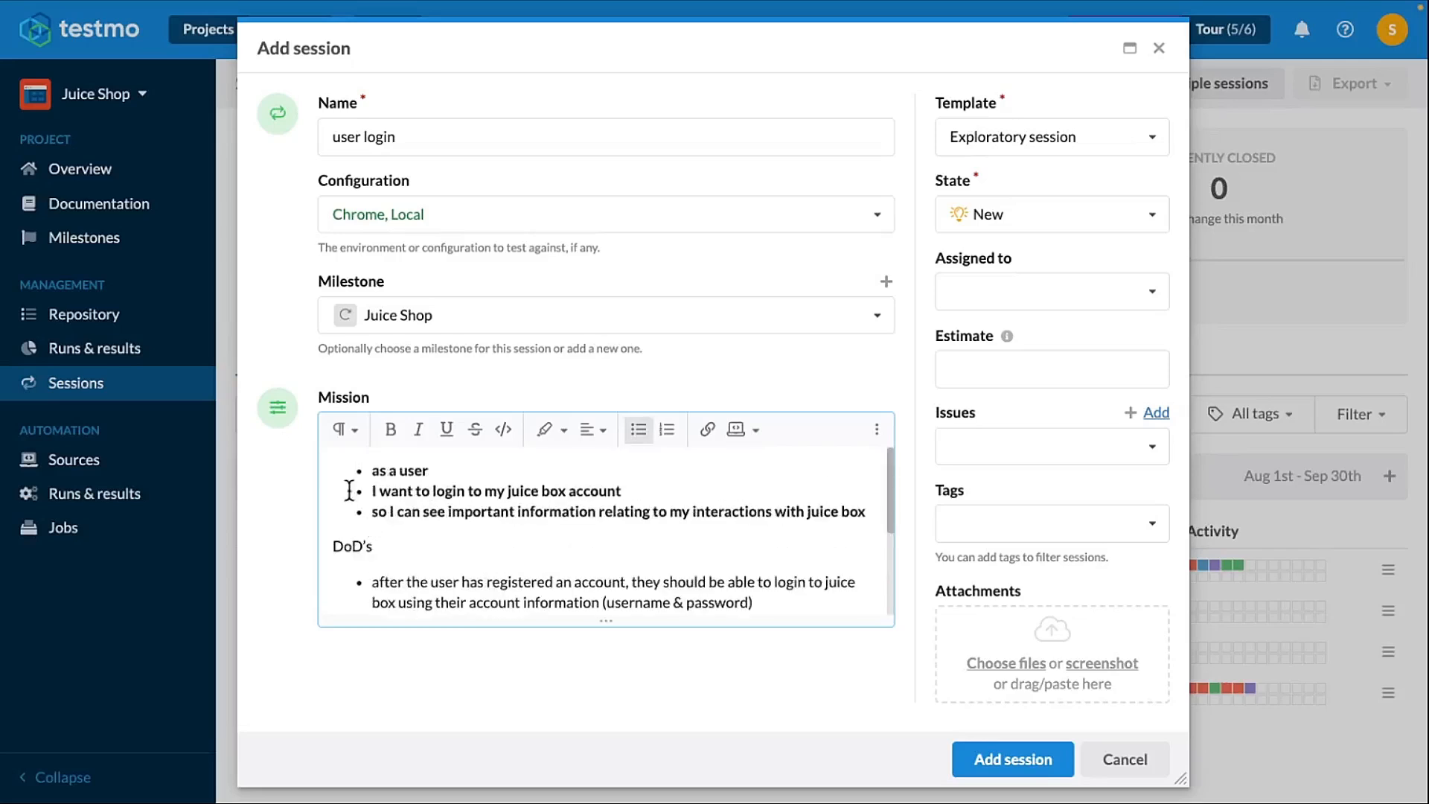
pyautogui.click(372, 470)
pyautogui.press('Return')
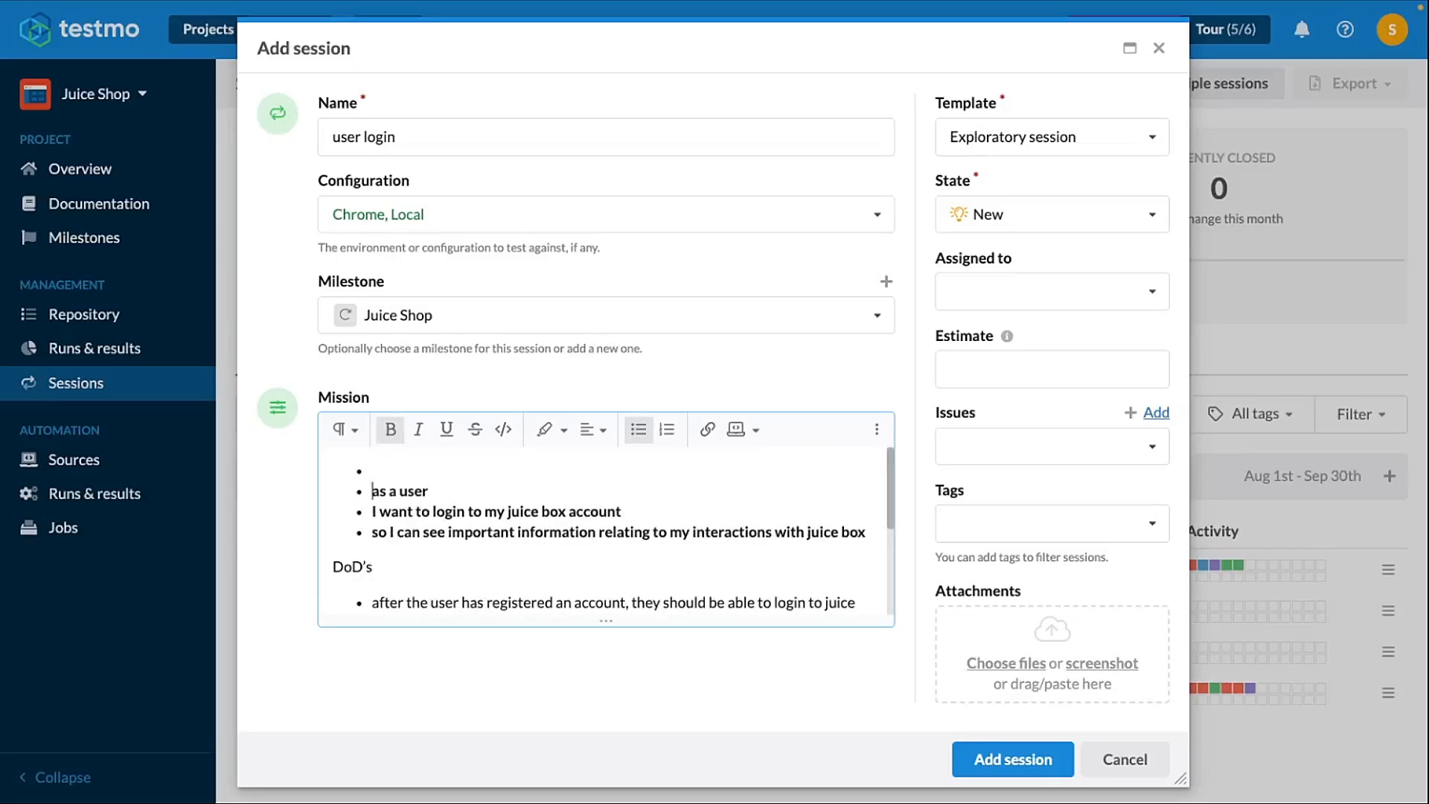
pyautogui.press('Up')
pyautogui.press('BackSpace')
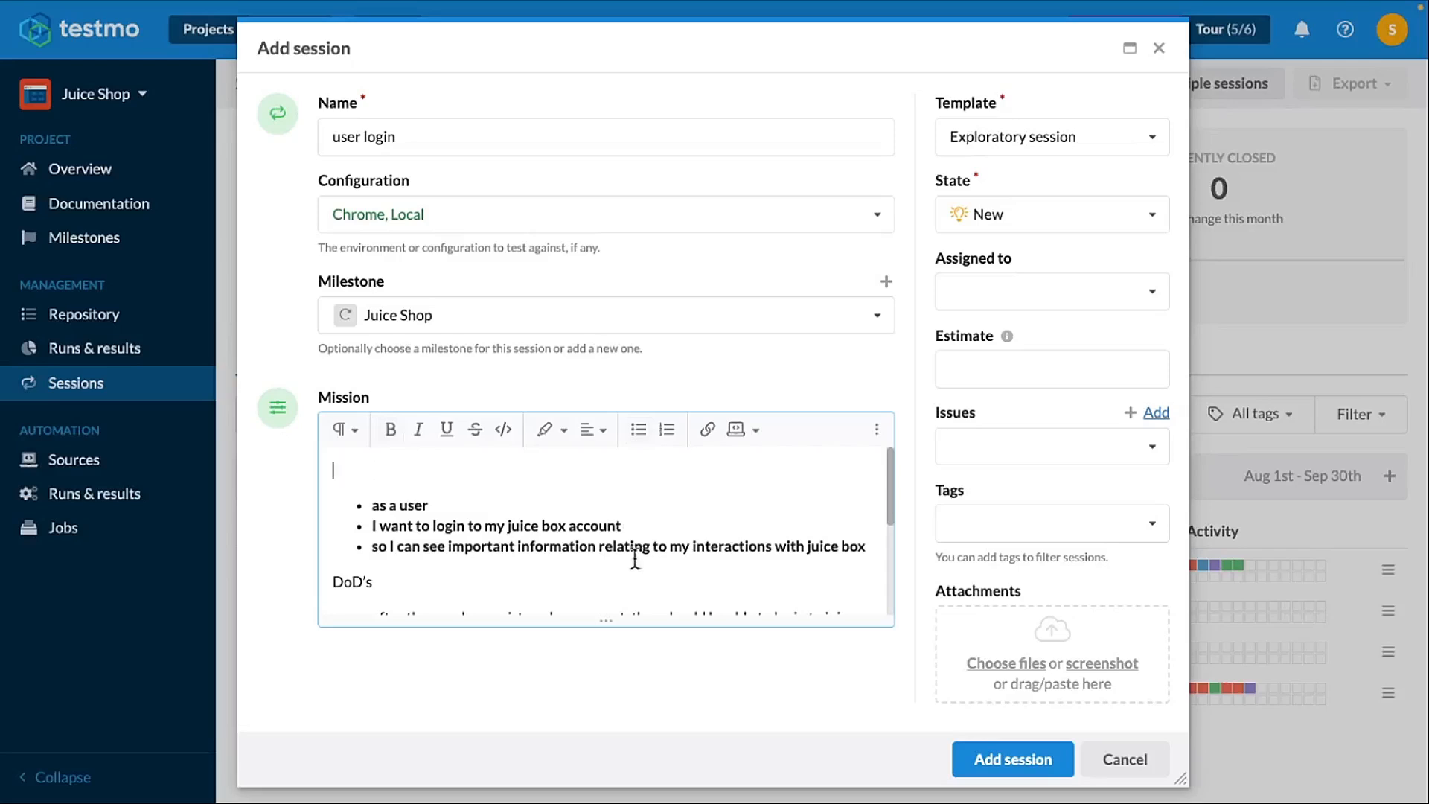
# - Add the line "Explore the user story:" at the top of the Mission
pyautogui.moveTo(615, 623); pyautogui.dragTo(614, 795)
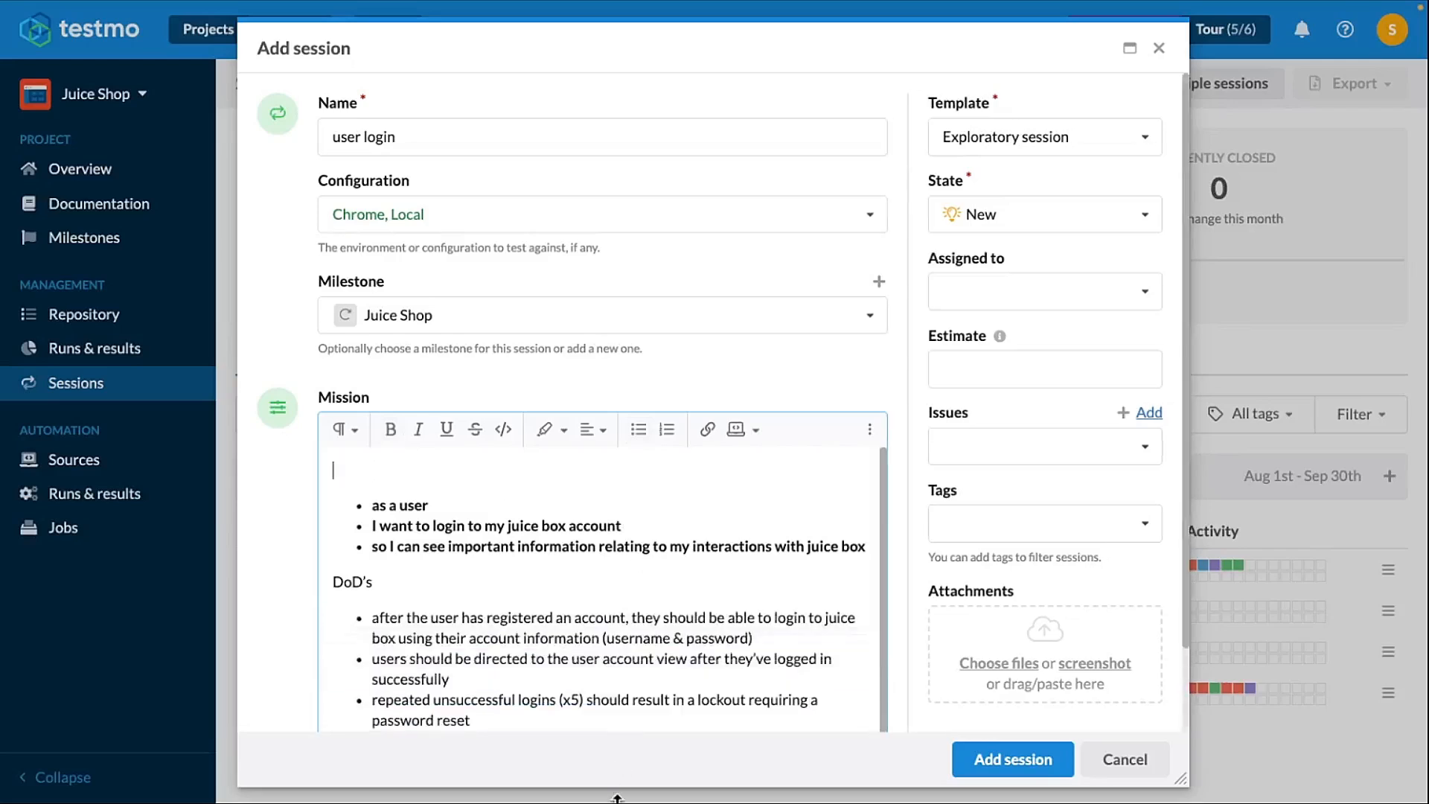
pyautogui.scroll(-1, 586, 631)
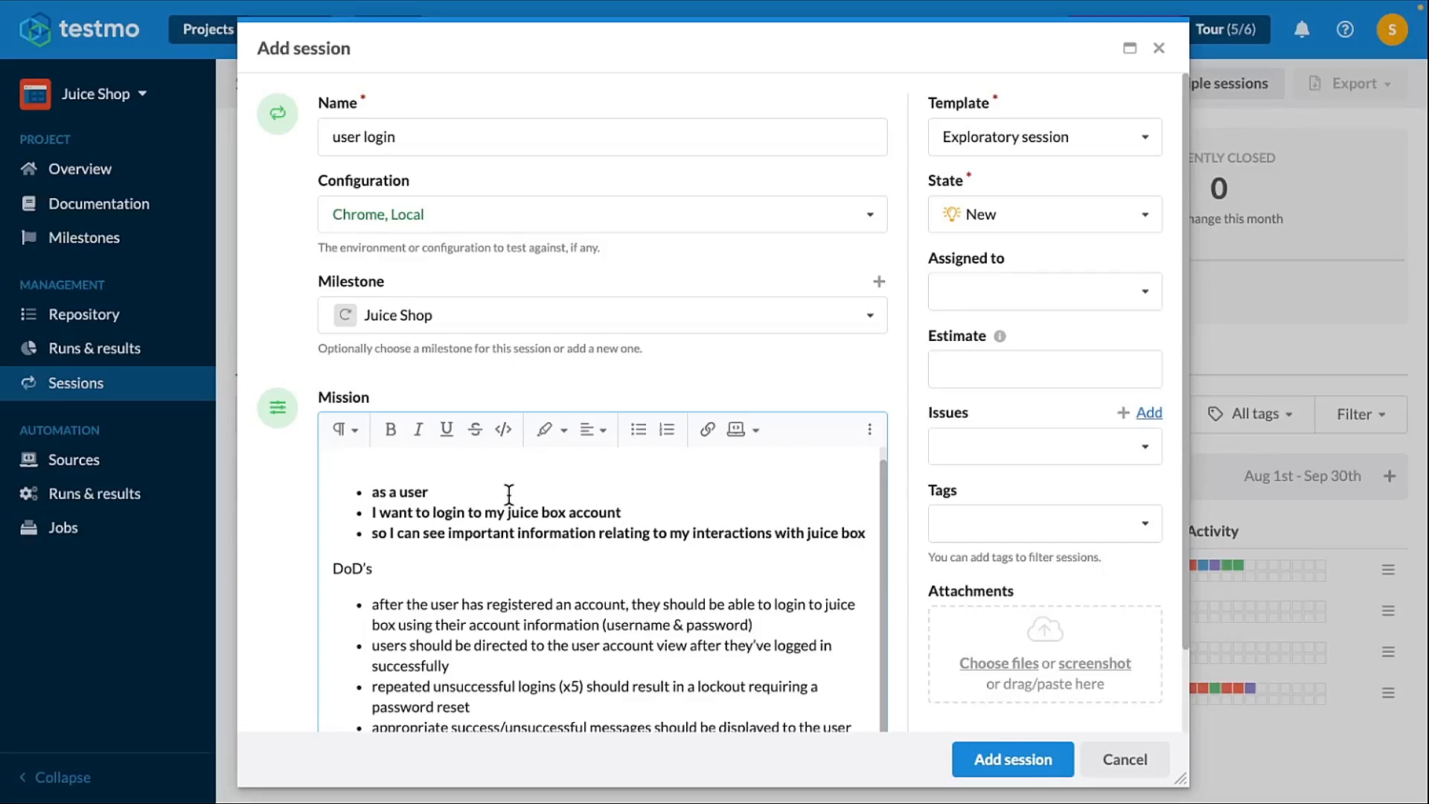
pyautogui.write('Explore the user story')
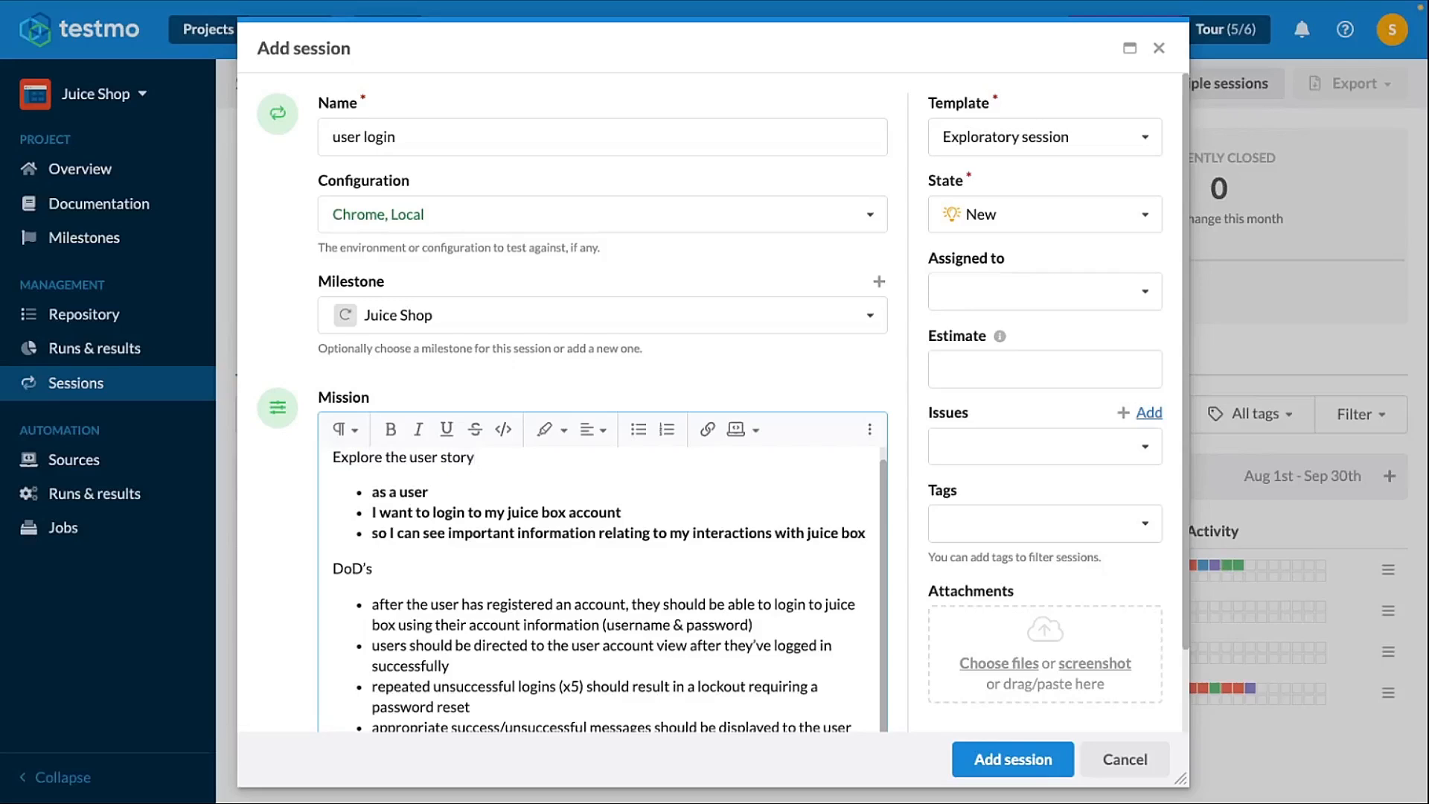
pyautogui.write(':')
# - Change the DoD's heading in the Mission to "Verify the DoD's:"
pyautogui.click(334, 570)
pyautogui.write('Verify the DoD’s:')
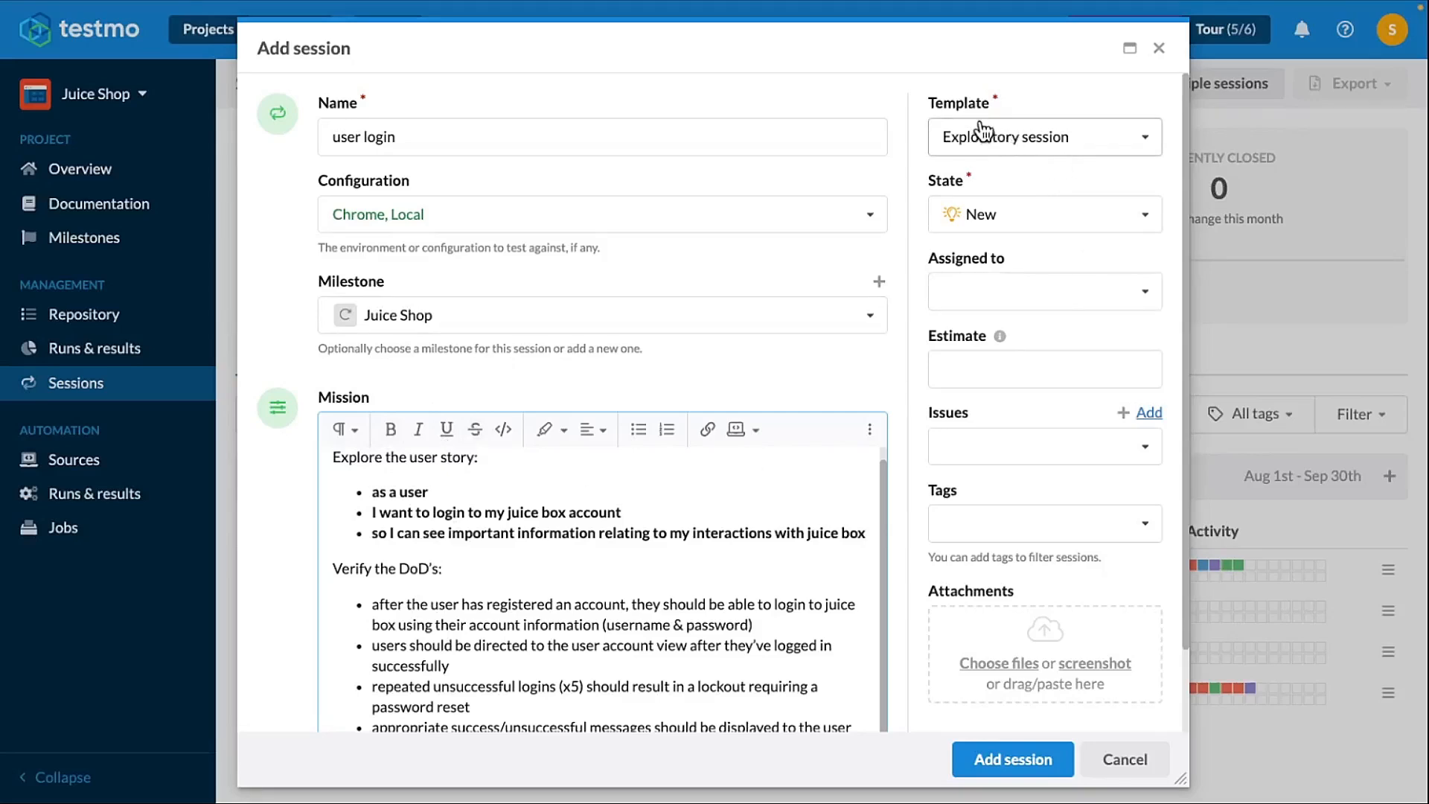
pyautogui.click(975, 214)
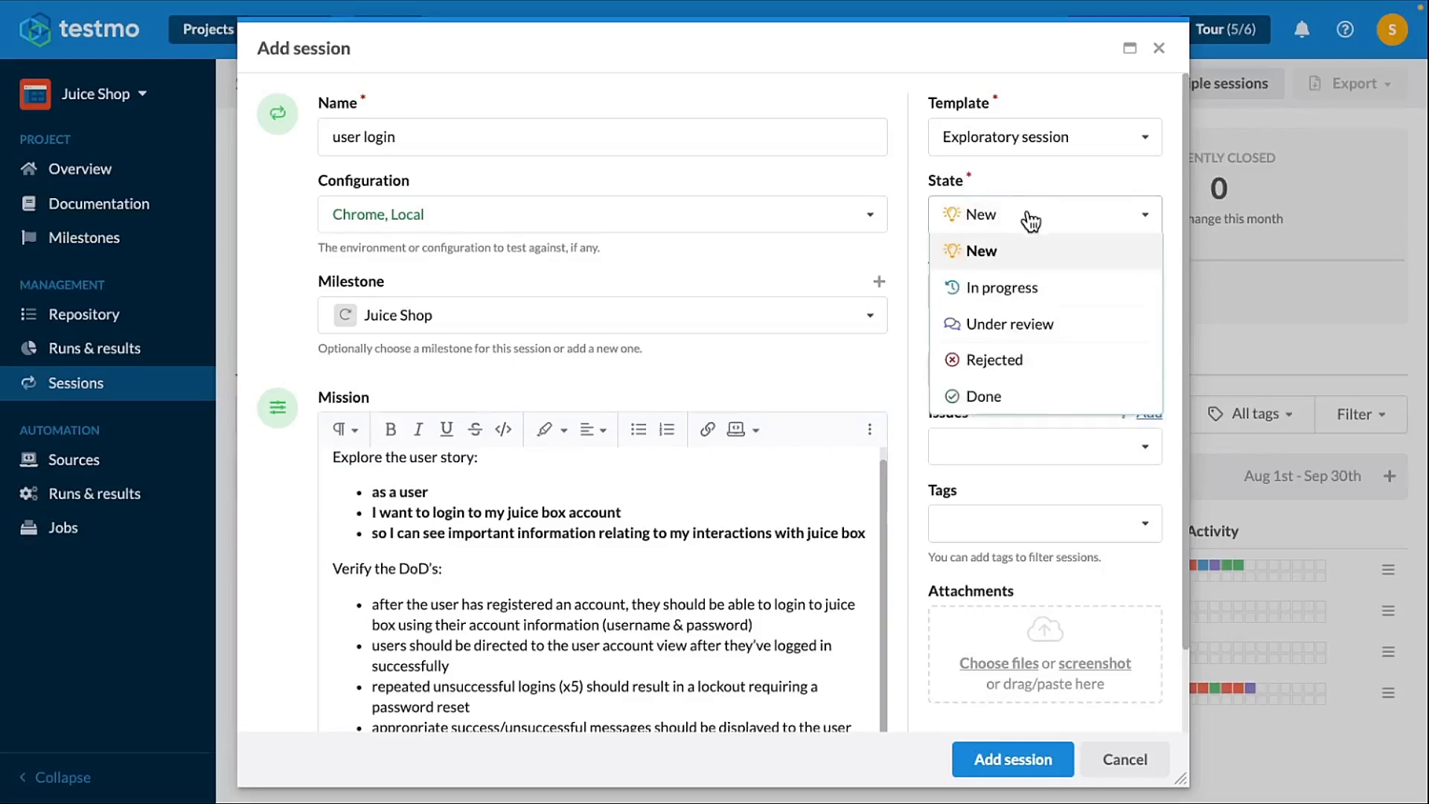
pyautogui.click(966, 214)
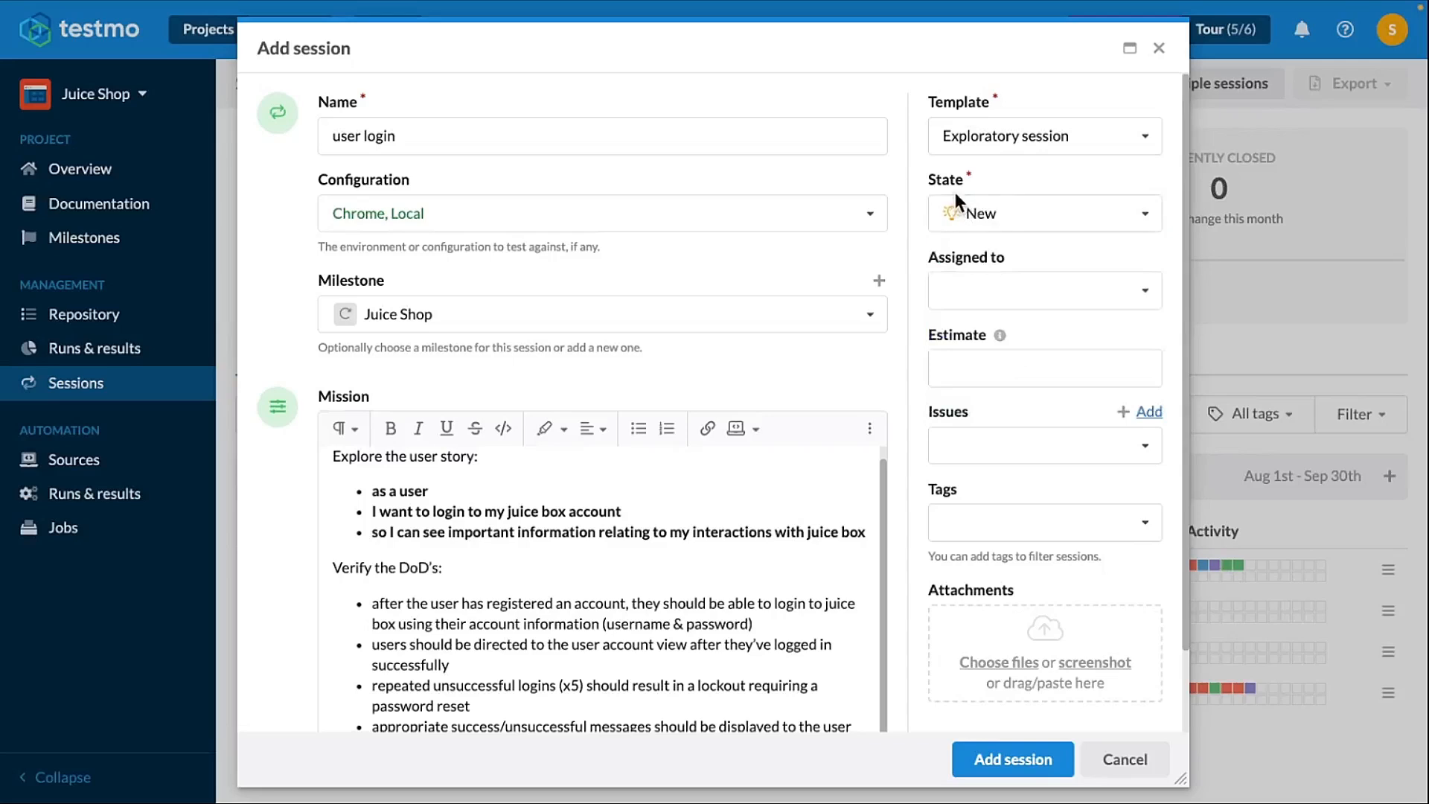
pyautogui.click(966, 216)
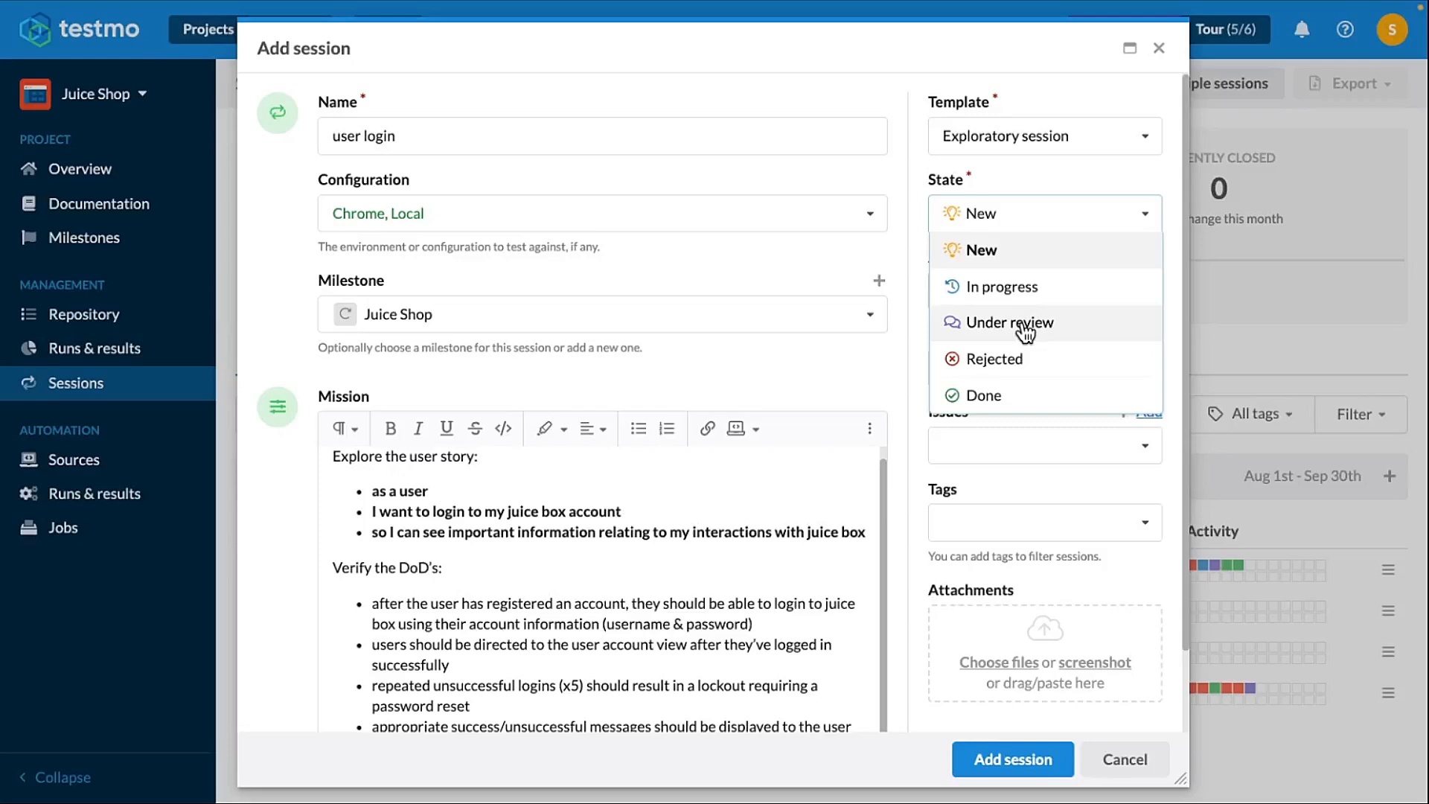
pyautogui.click(1038, 201)
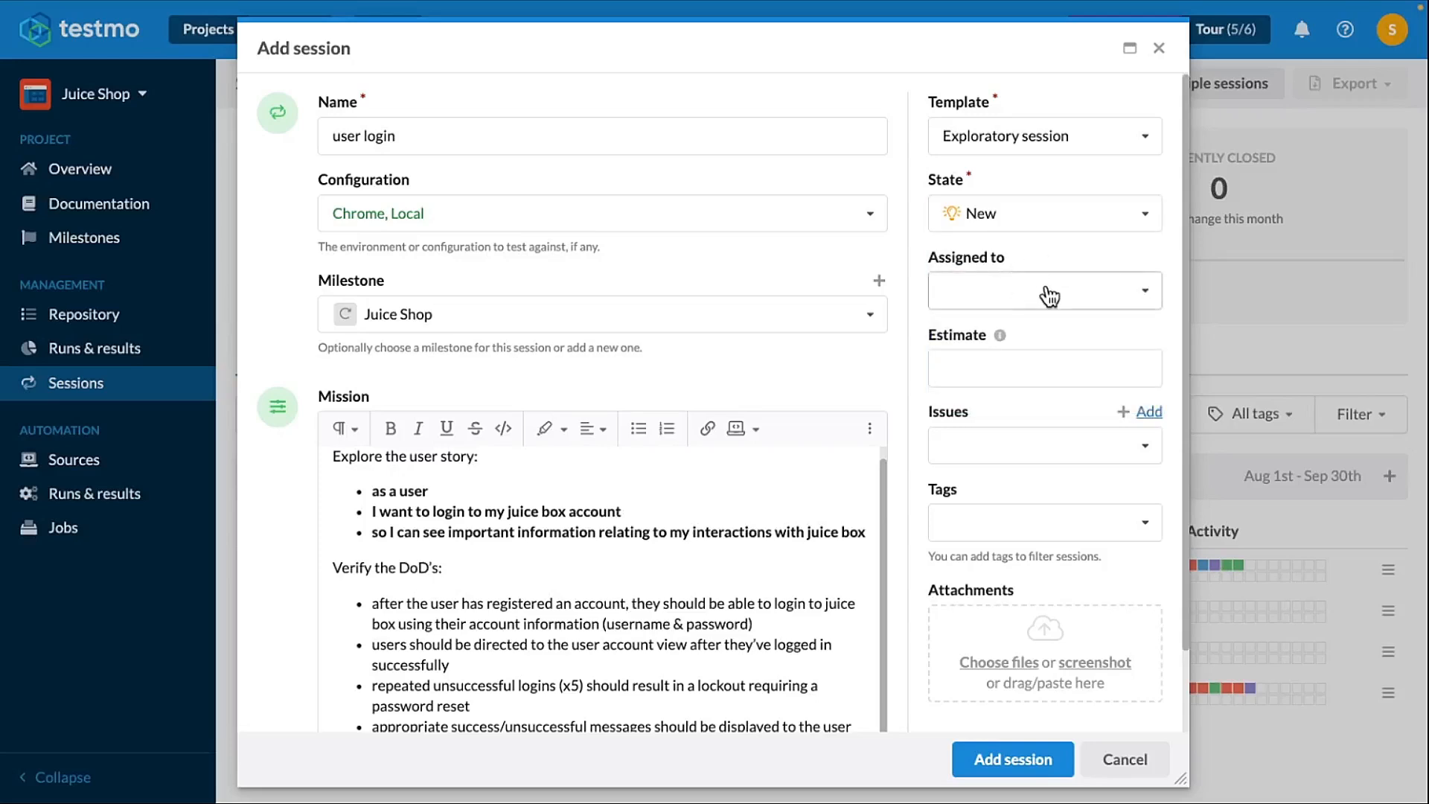
# - Assign the session to yourself and set its estimate to 20m
pyautogui.click(1008, 408)
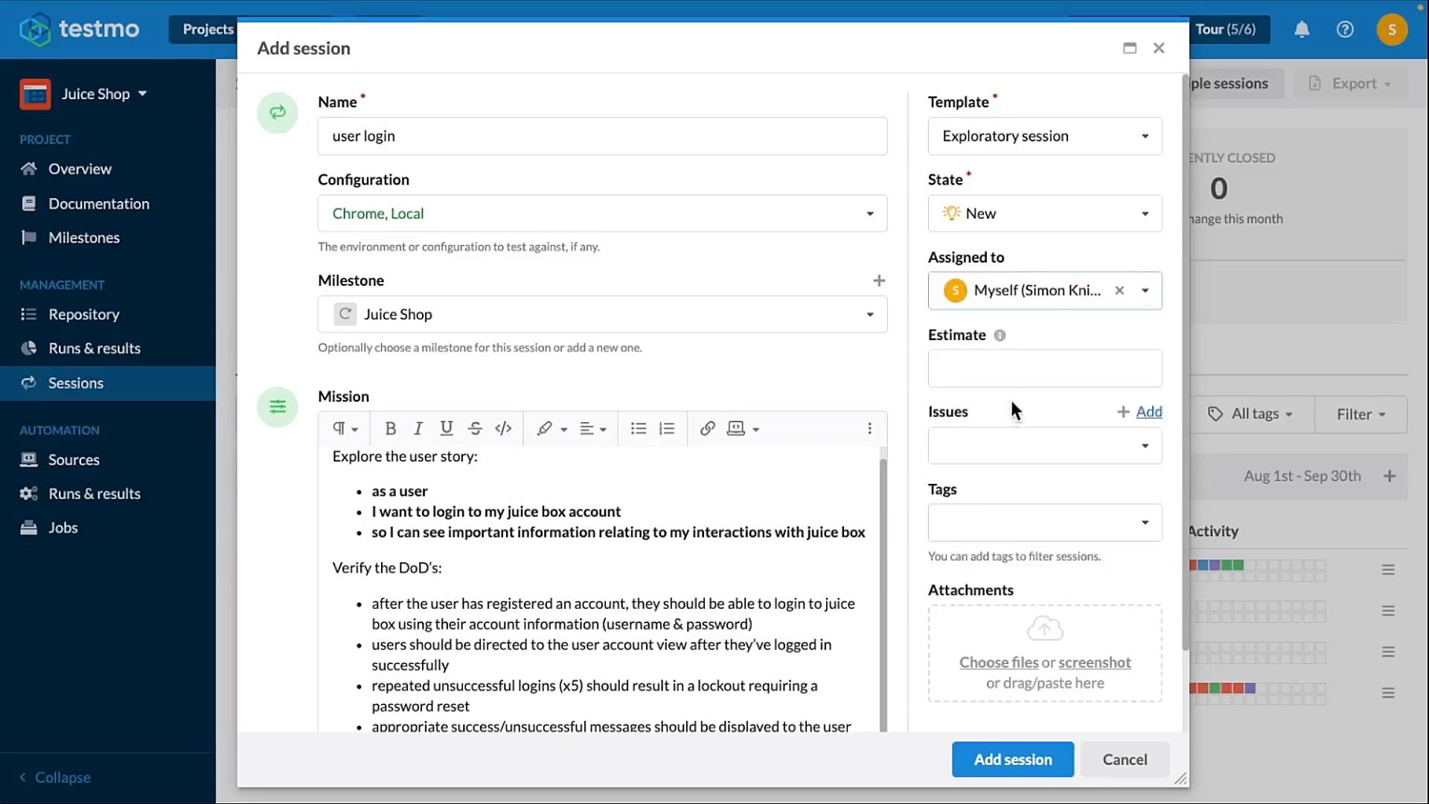
pyautogui.click(1016, 376)
pyautogui.write('20m')
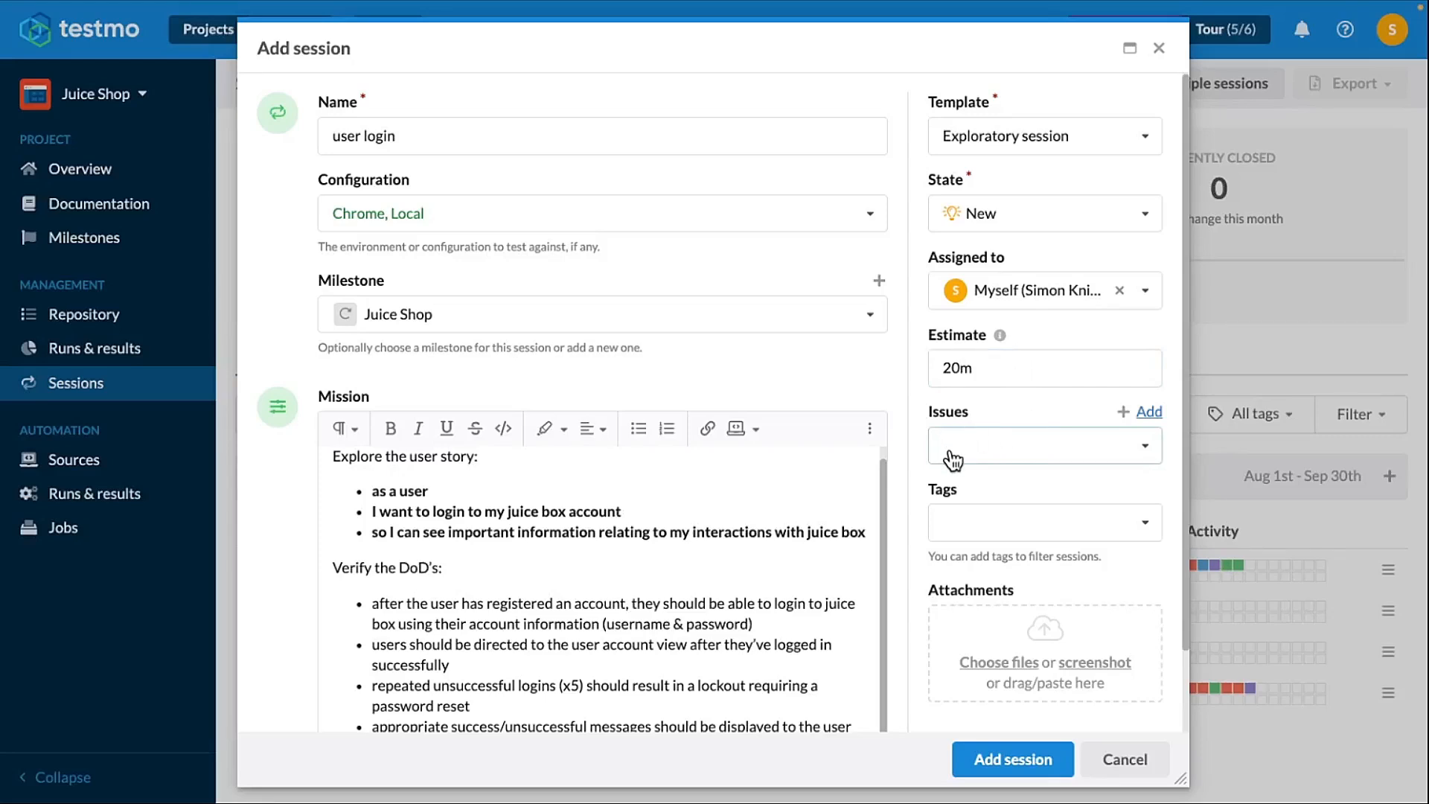
# - Check the user login issue's key in the Jira tab and return to the session form
pyautogui.click(438, 10)
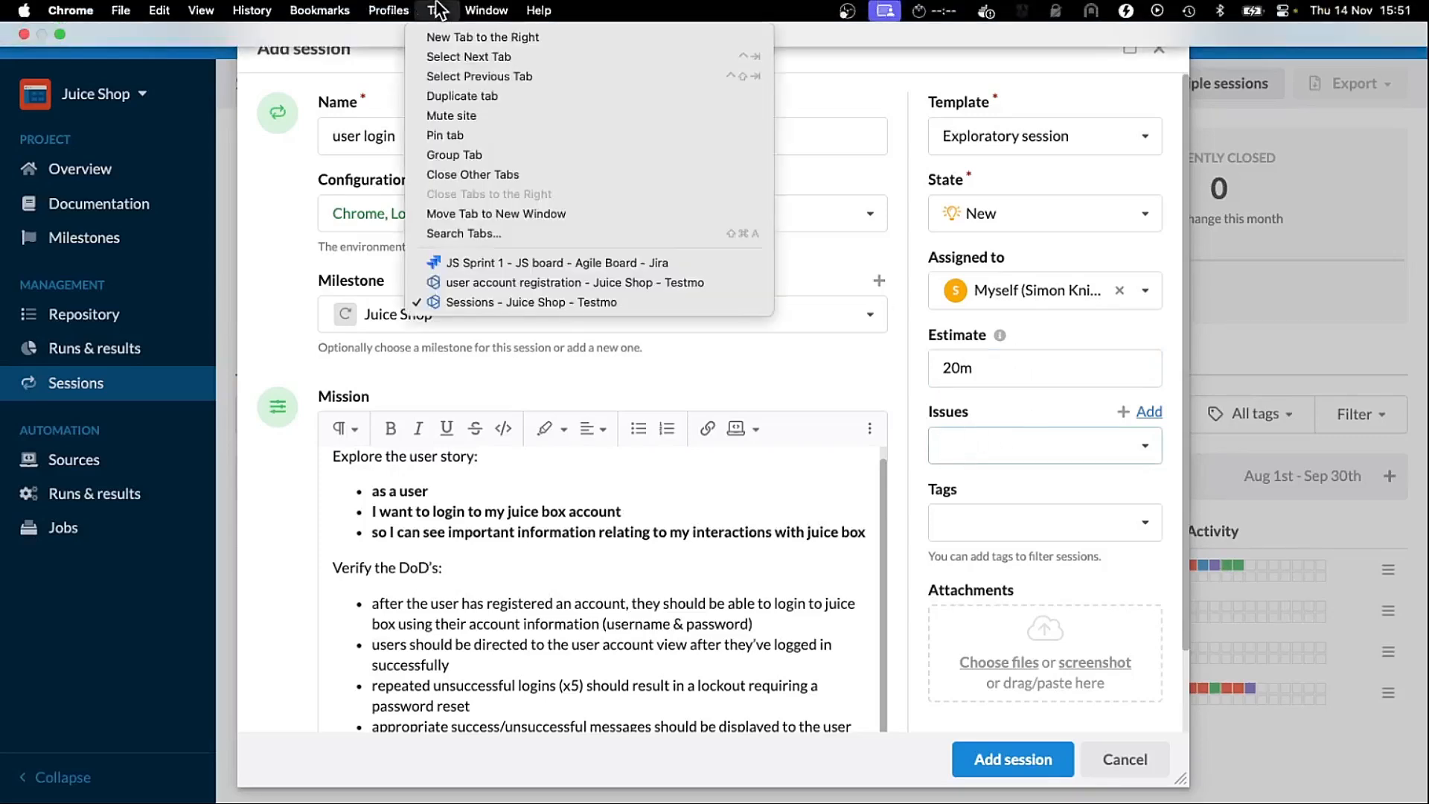
pyautogui.click(521, 263)
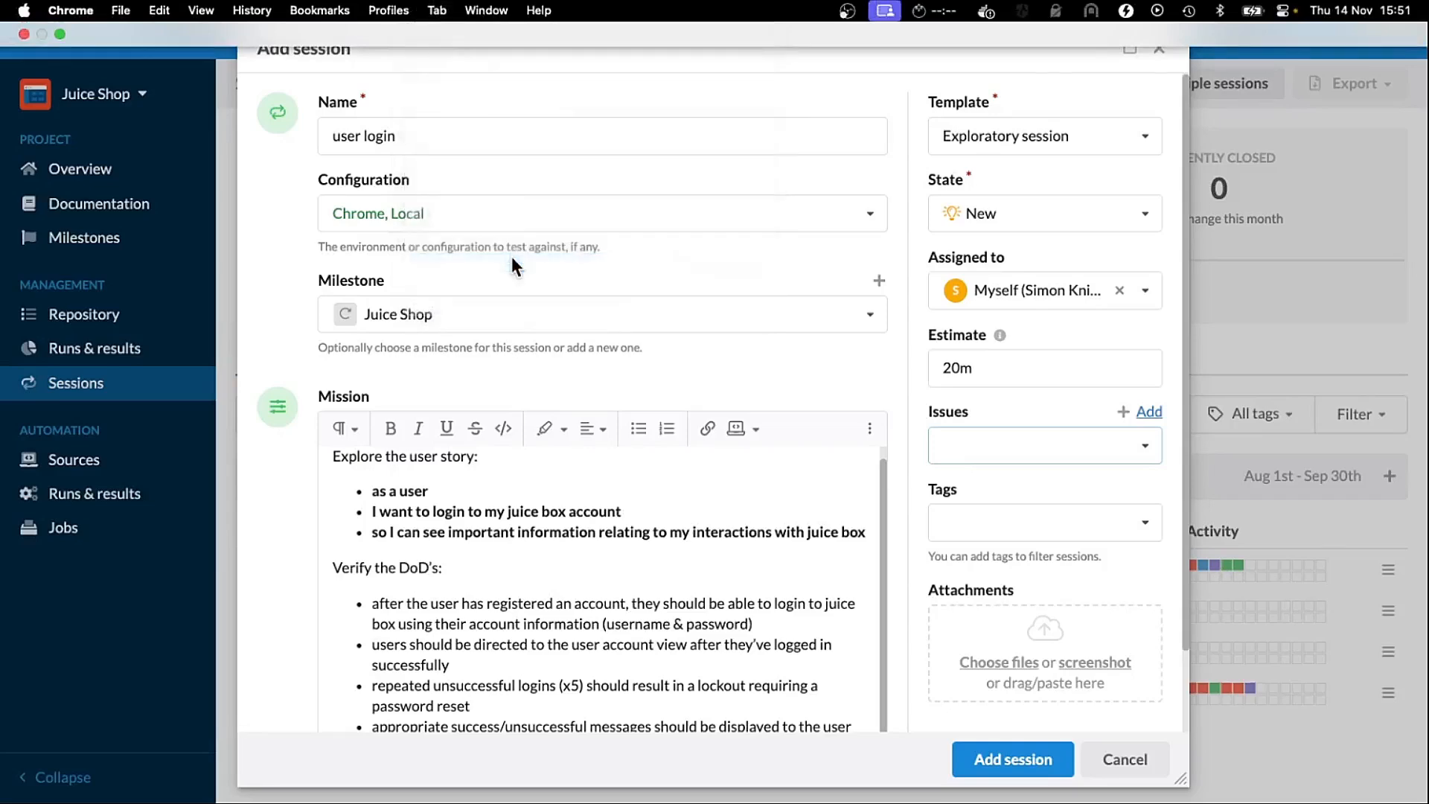
pyautogui.click(437, 10)
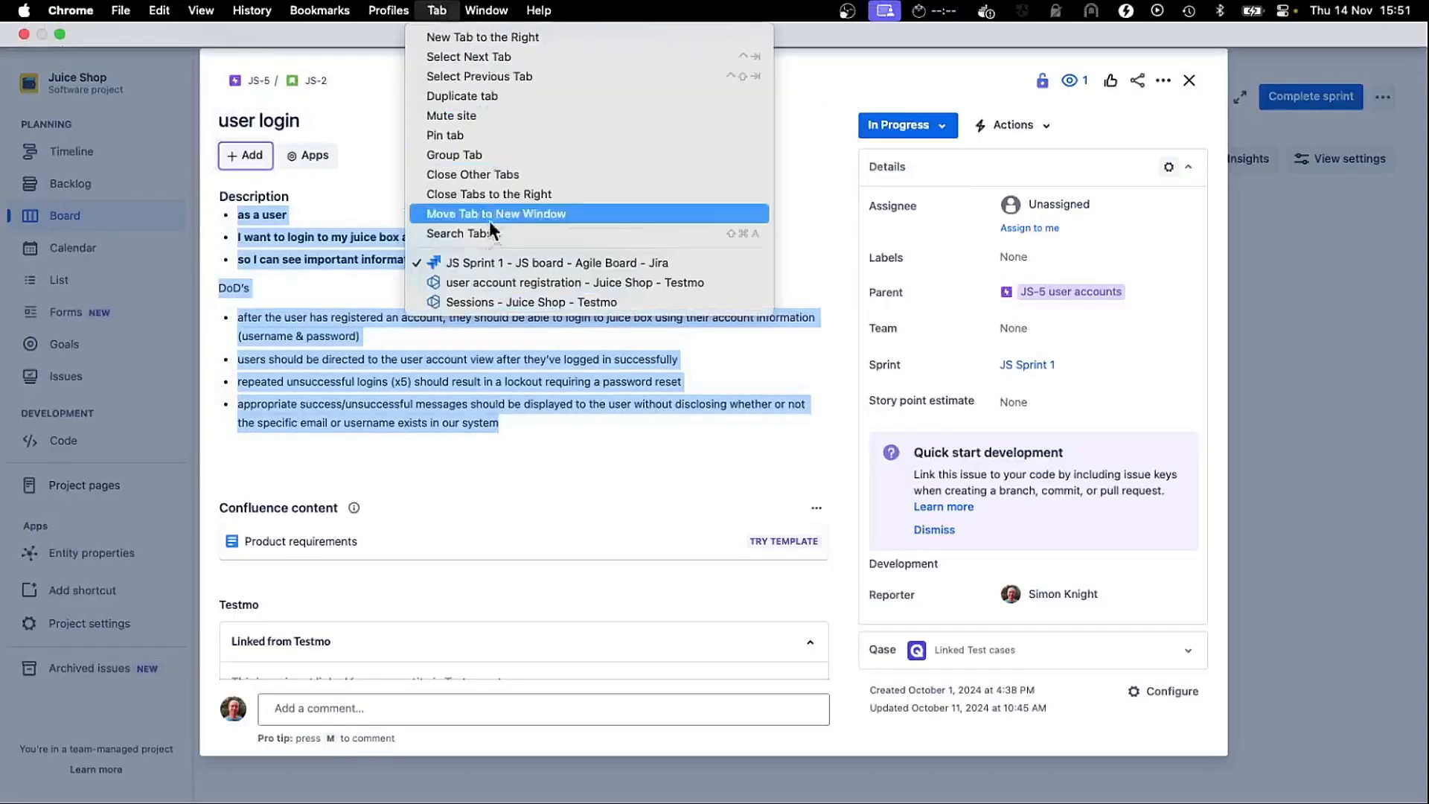
pyautogui.click(484, 302)
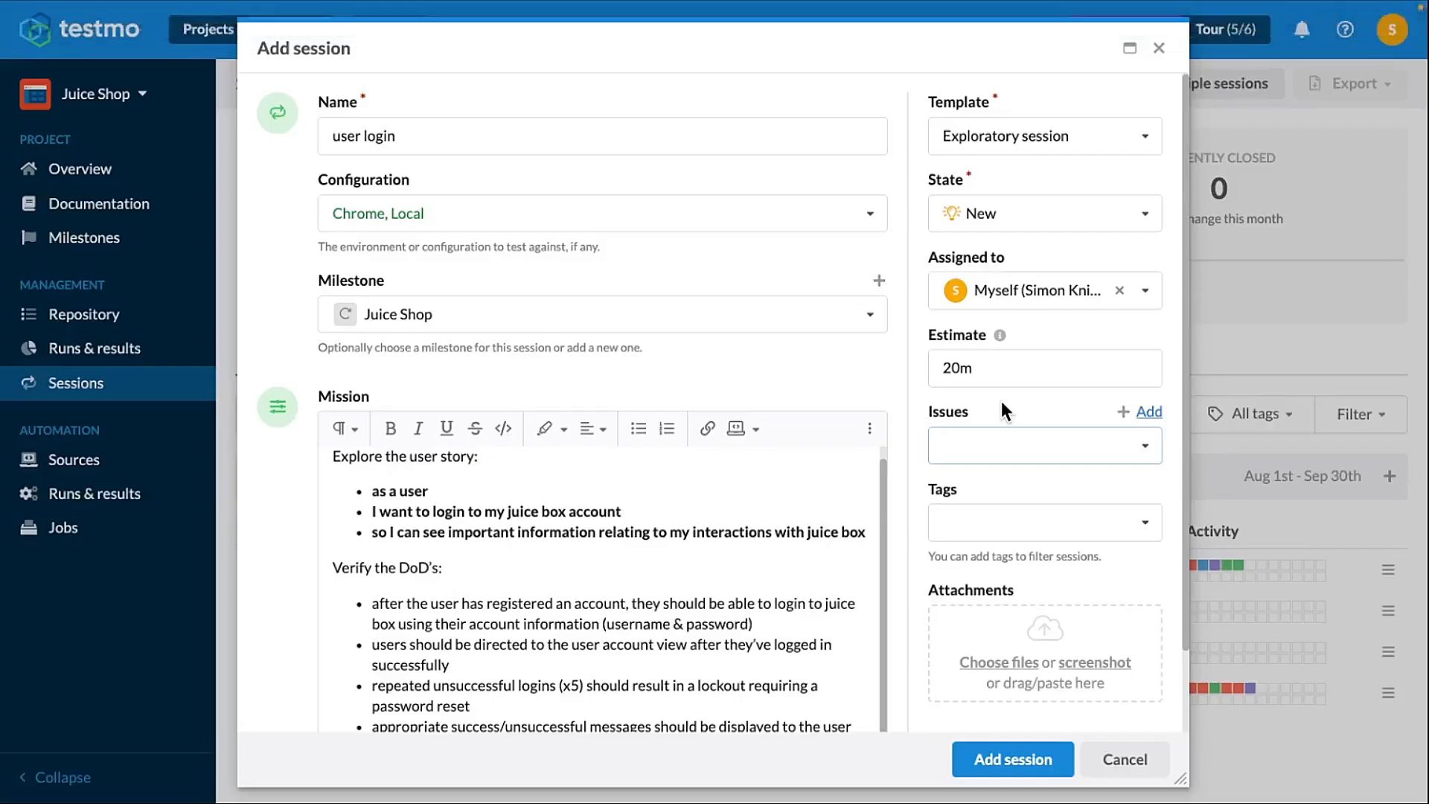
# - Link the existing Jira issue JS-2 to the session
pyautogui.click(997, 449)
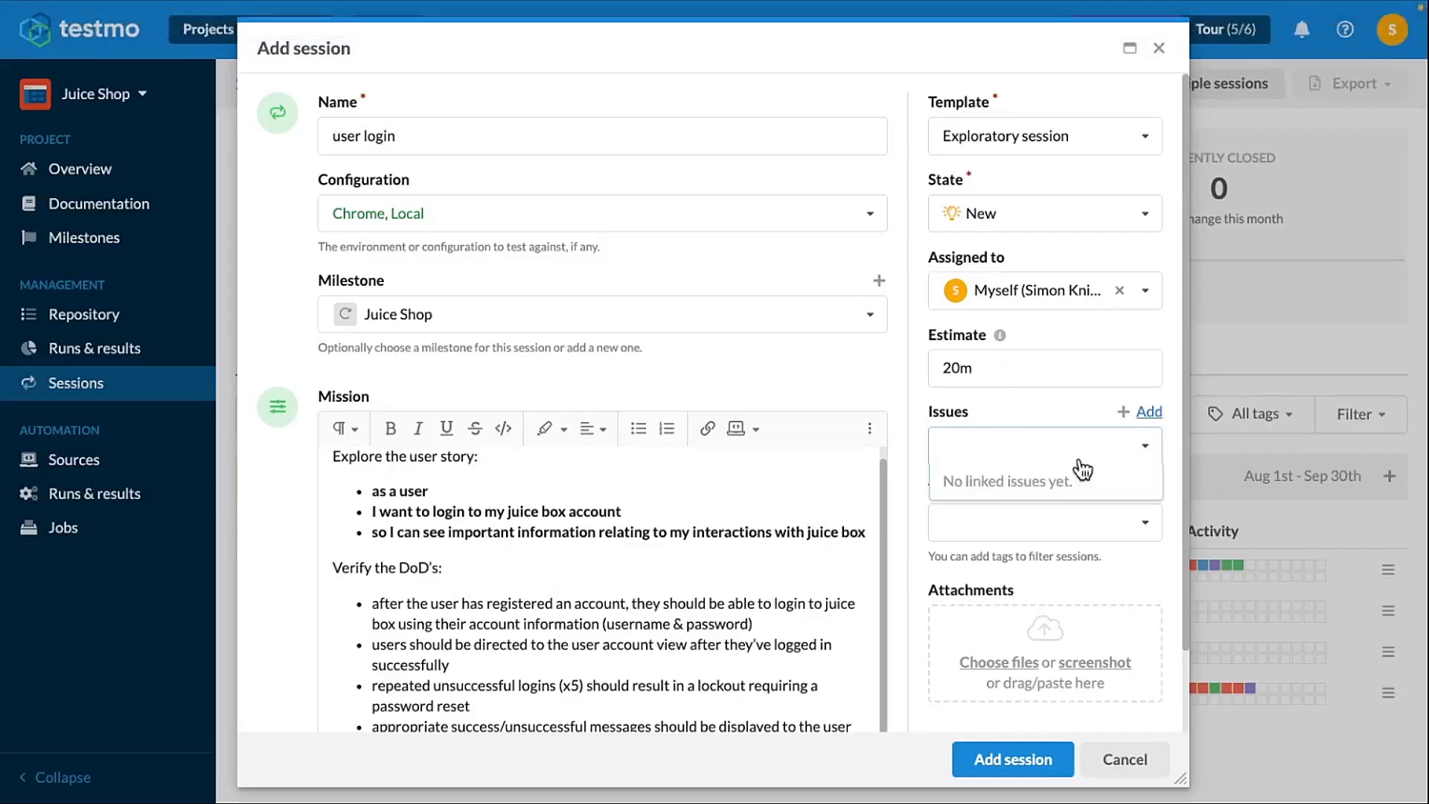
pyautogui.click(1150, 412)
pyautogui.click(1150, 412)
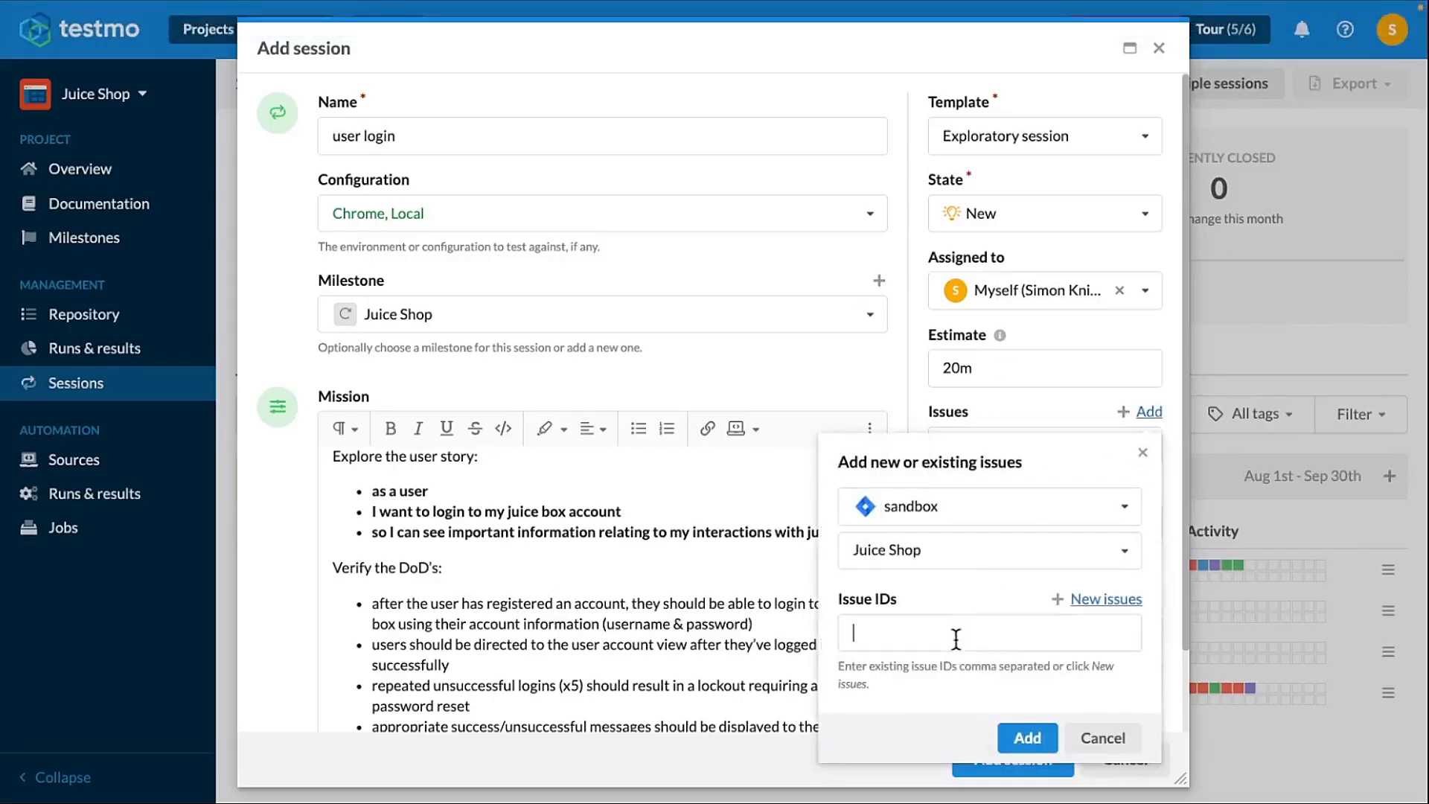
pyautogui.write('JS-2')
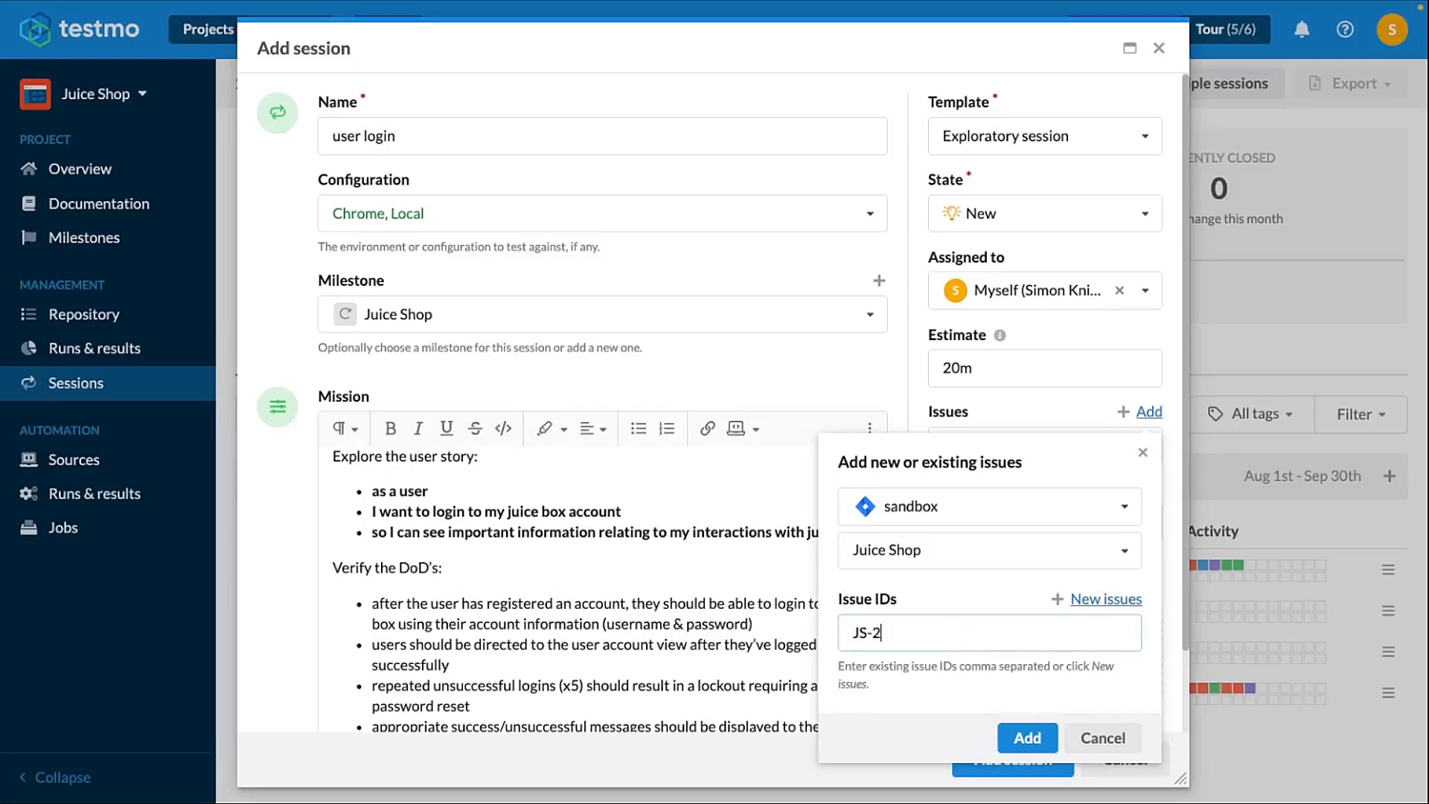
pyautogui.click(1025, 739)
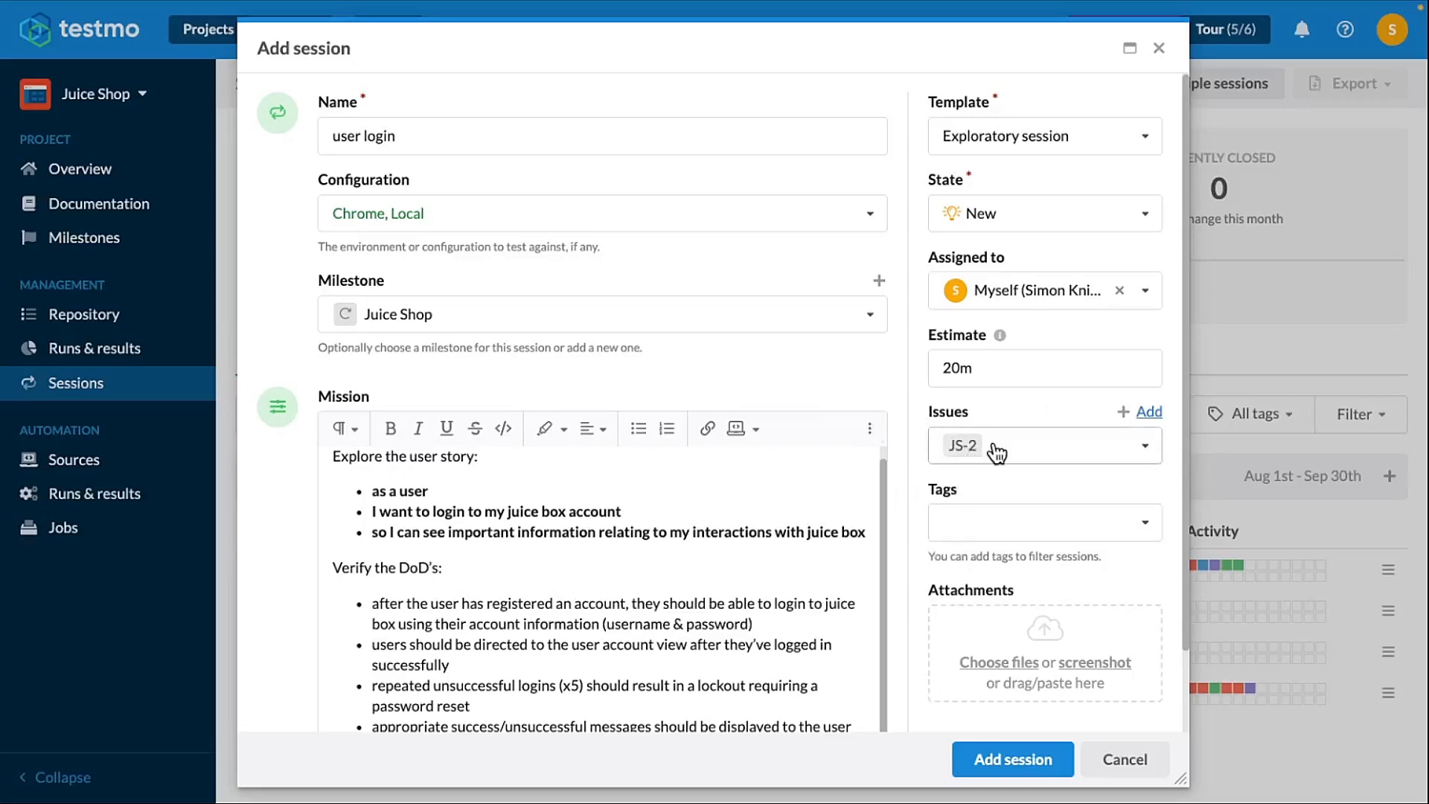
# - Save the new session, open it, and start its elapsed timer
pyautogui.click(1028, 772)
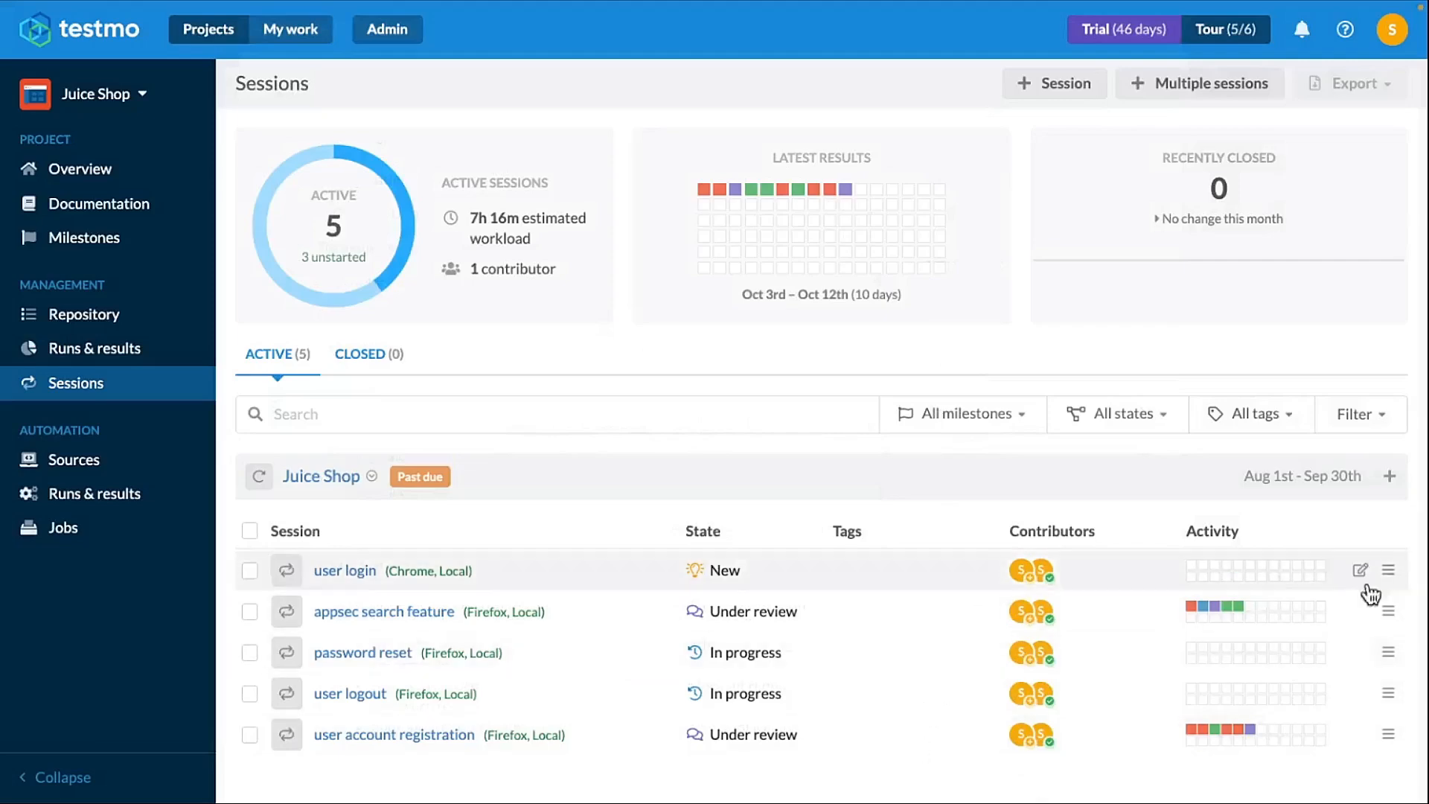
pyautogui.click(349, 573)
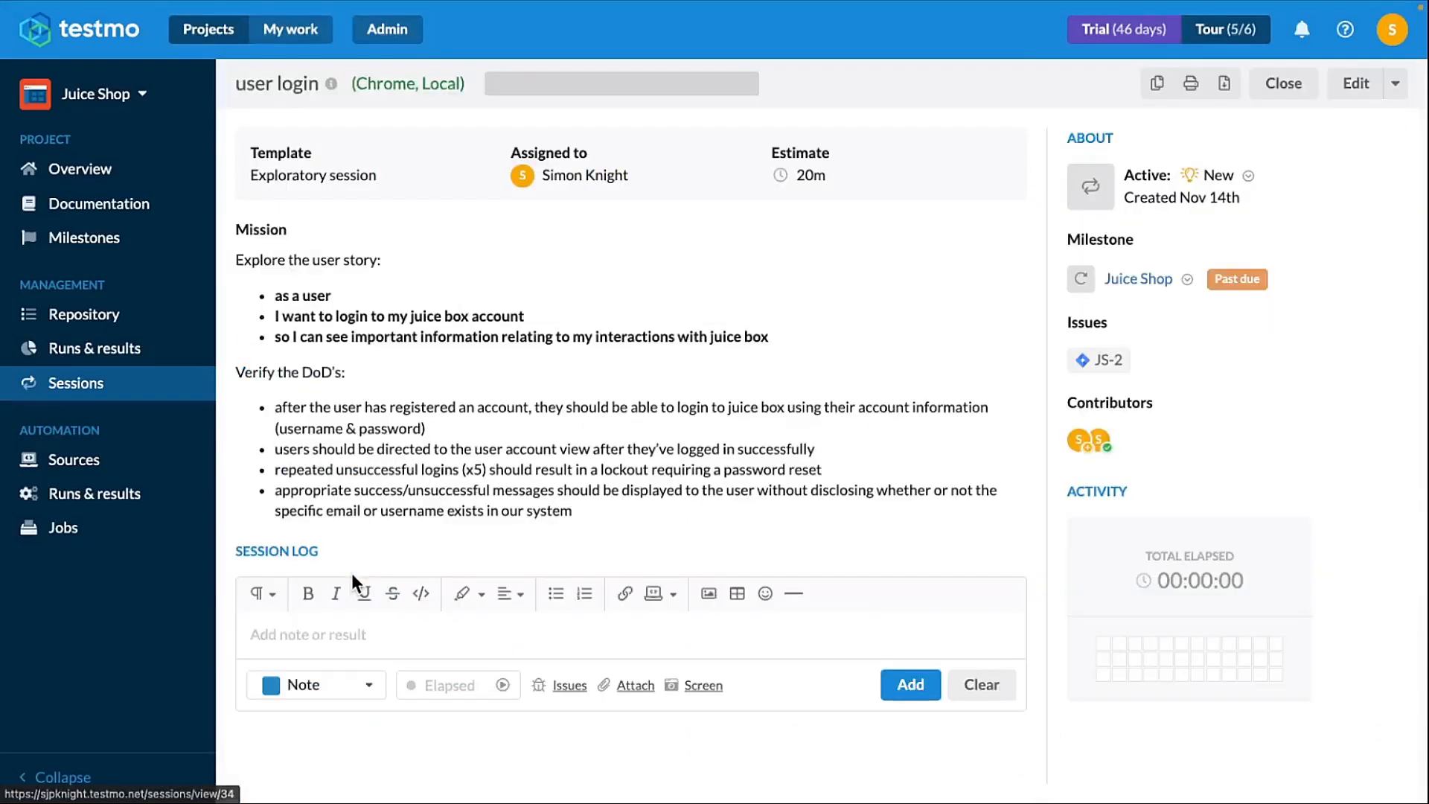
pyautogui.click(502, 685)
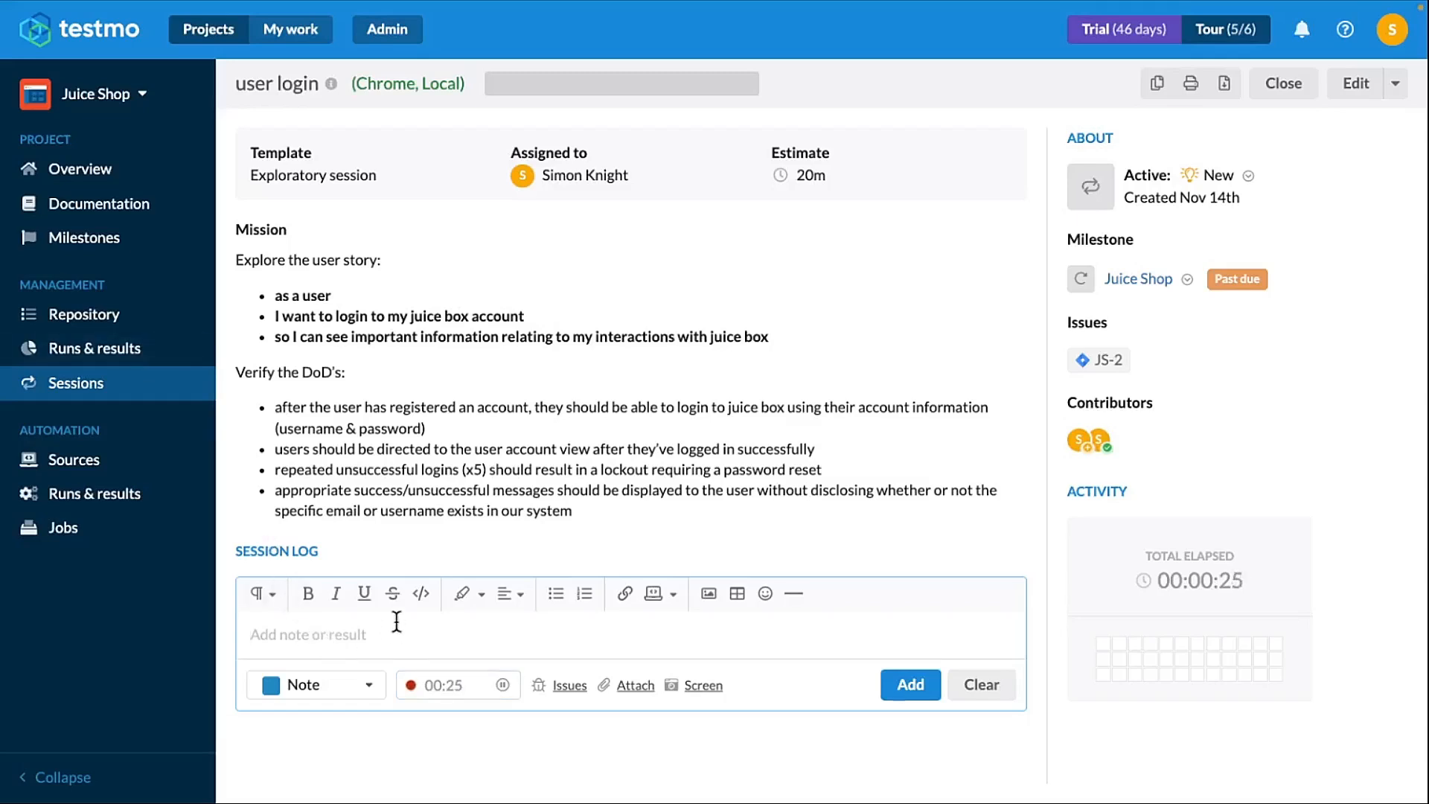
# - Log a Passed result reading "valid login works" in the session log
pyautogui.write('valid')
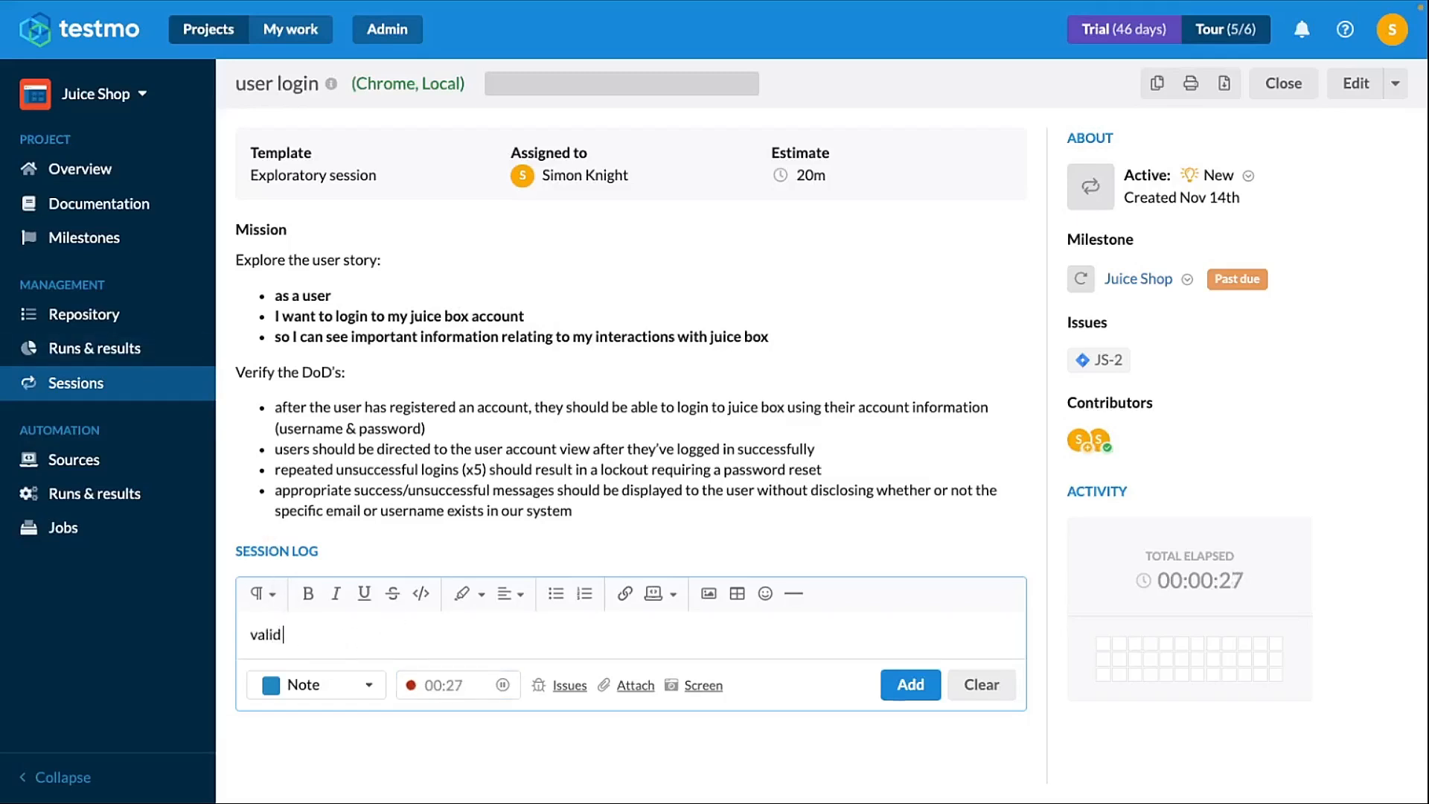
pyautogui.write(' login works')
pyautogui.click(367, 686)
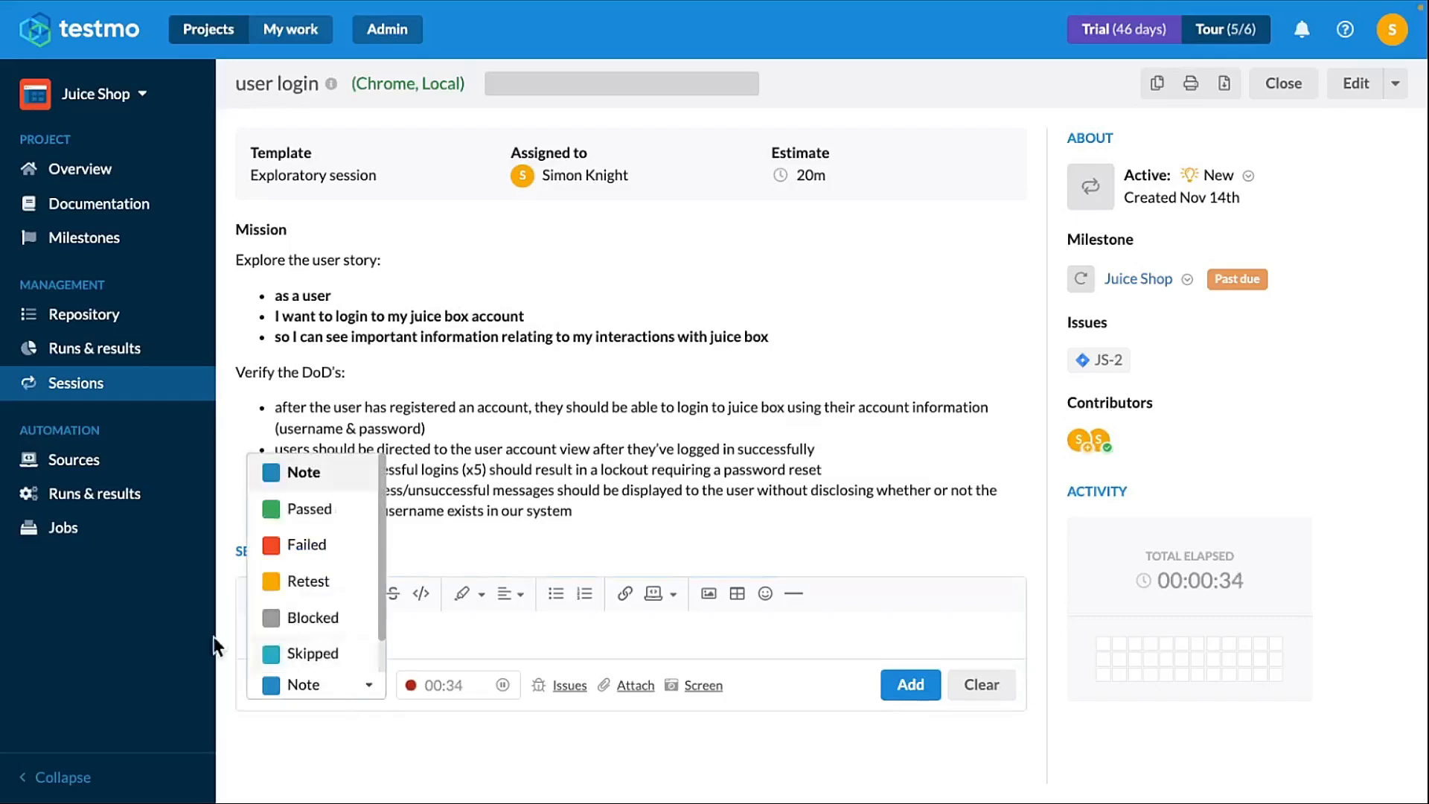
pyautogui.click(368, 510)
pyautogui.click(912, 686)
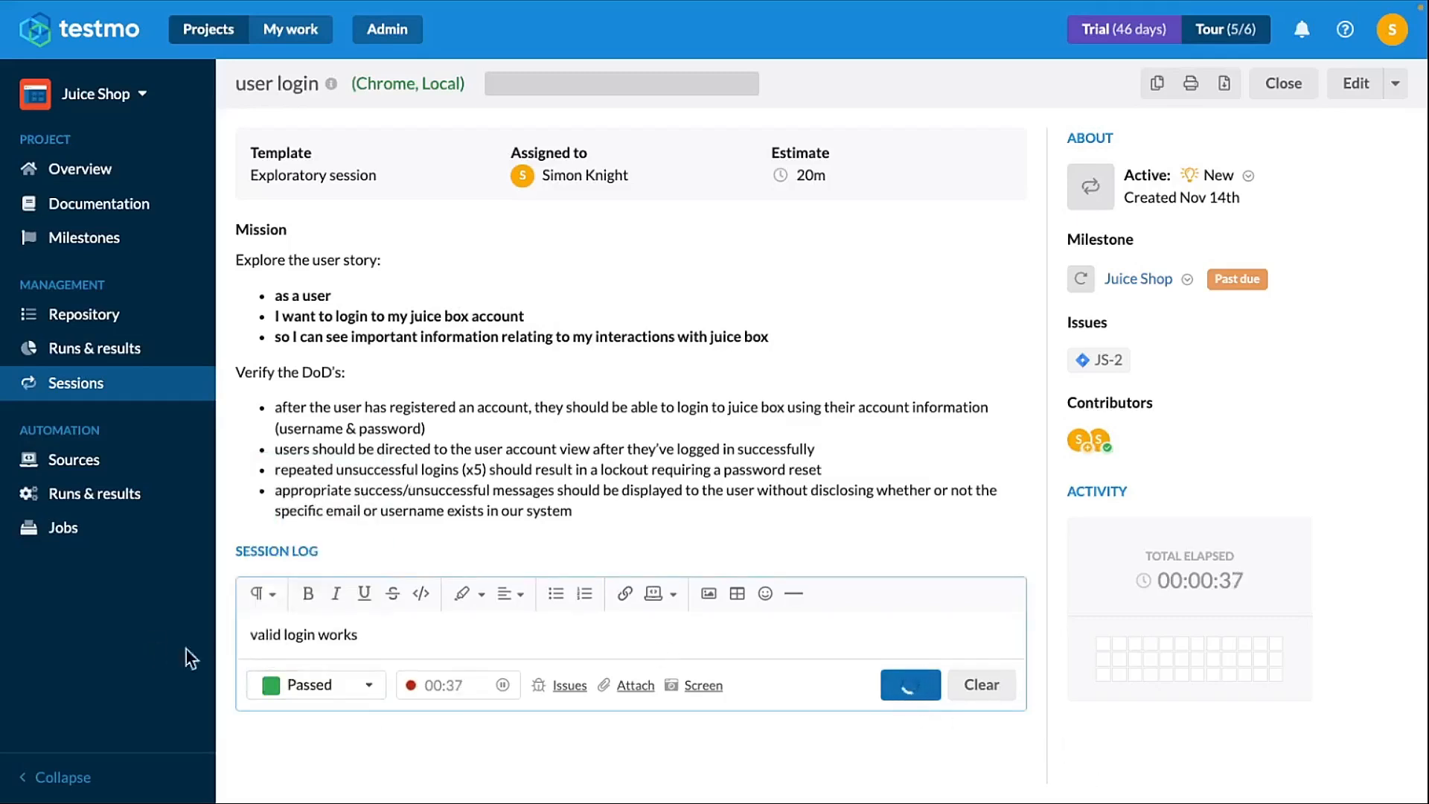
# - Log another Passed result reading "empty fields"
pyautogui.scroll(-1, 396, 644)
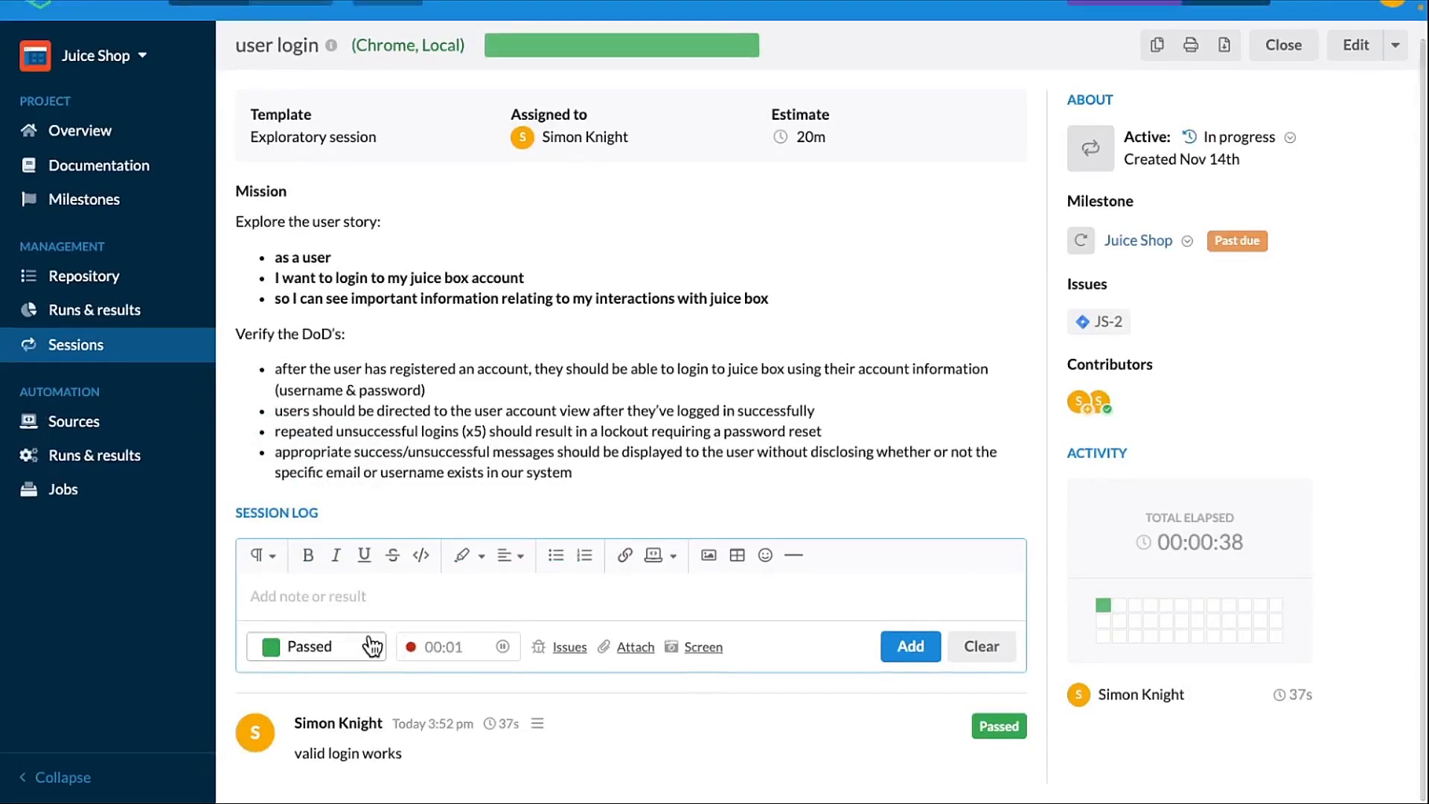
pyautogui.write('emp')
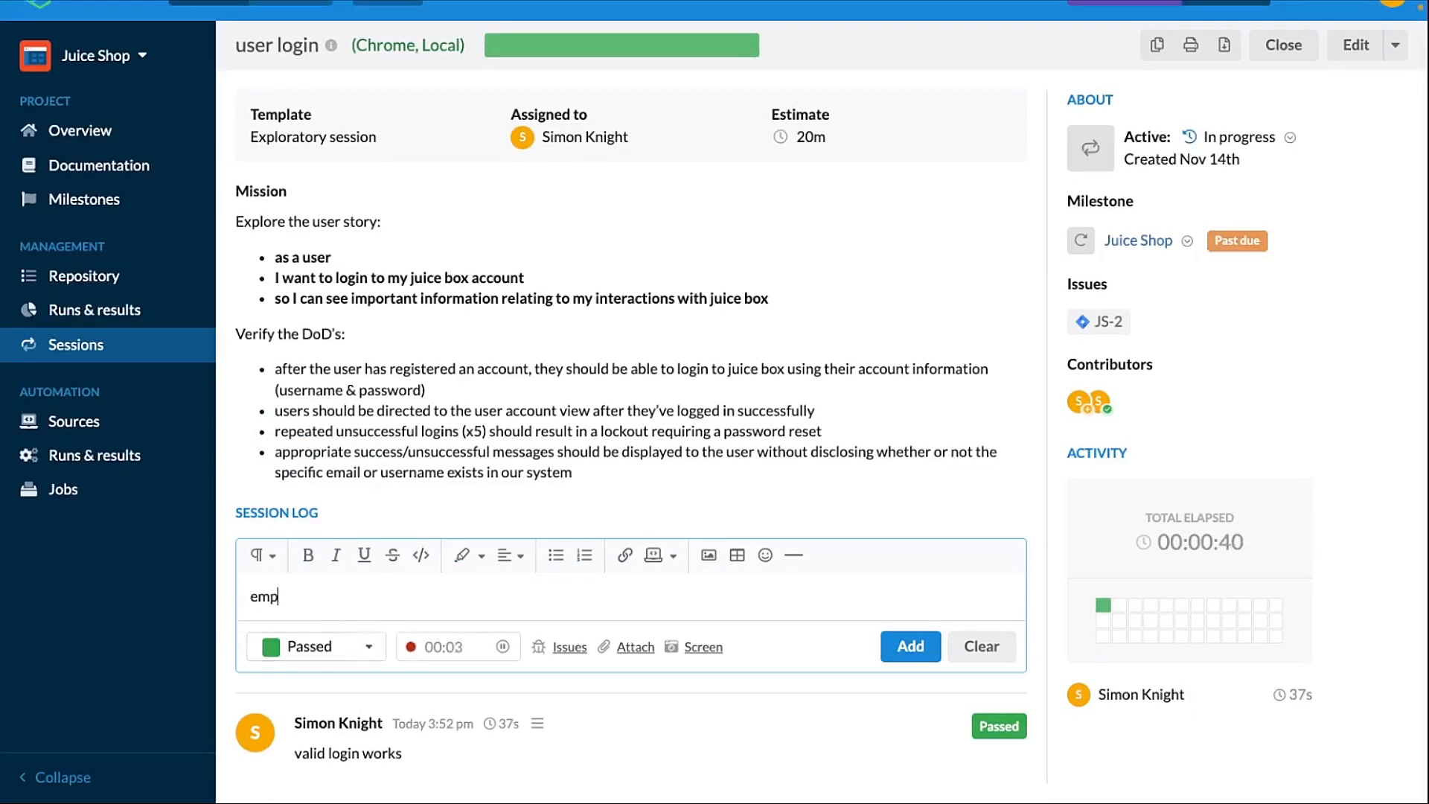
pyautogui.write('ty fields')
pyautogui.click(912, 650)
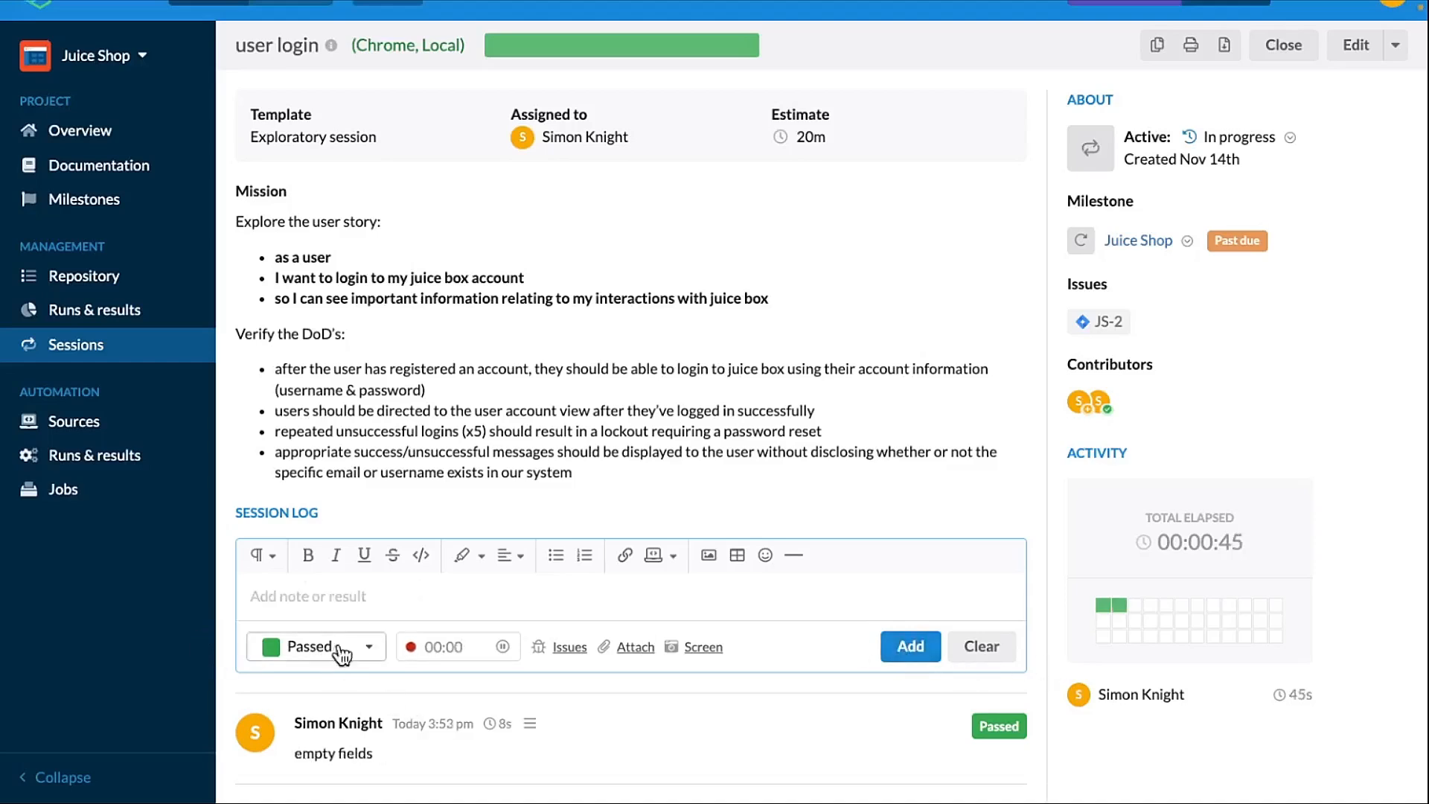
# - Log a Retest result reading "invalid username and password combinations"
pyautogui.click(335, 596)
pyautogui.write('in')
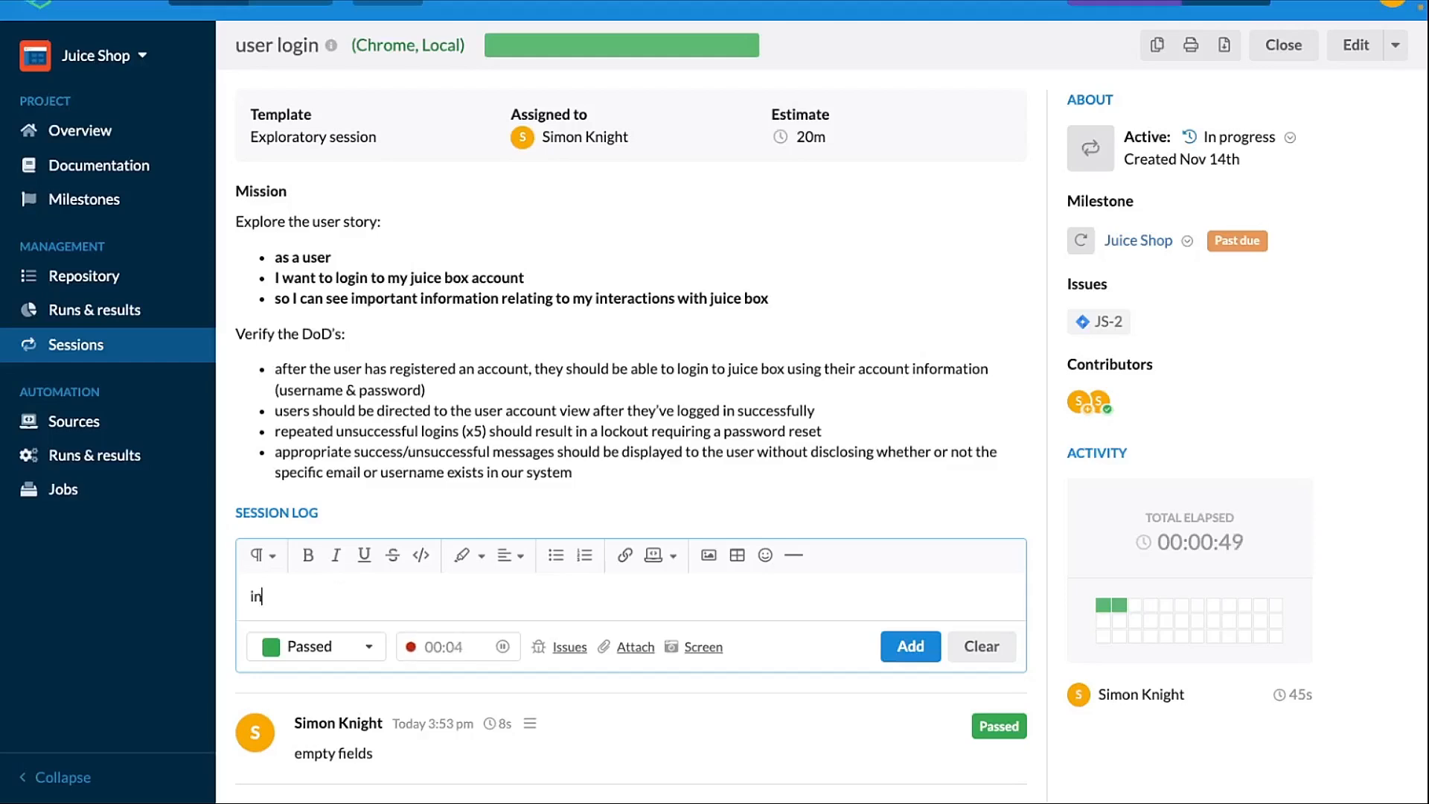
pyautogui.write('valid username and')
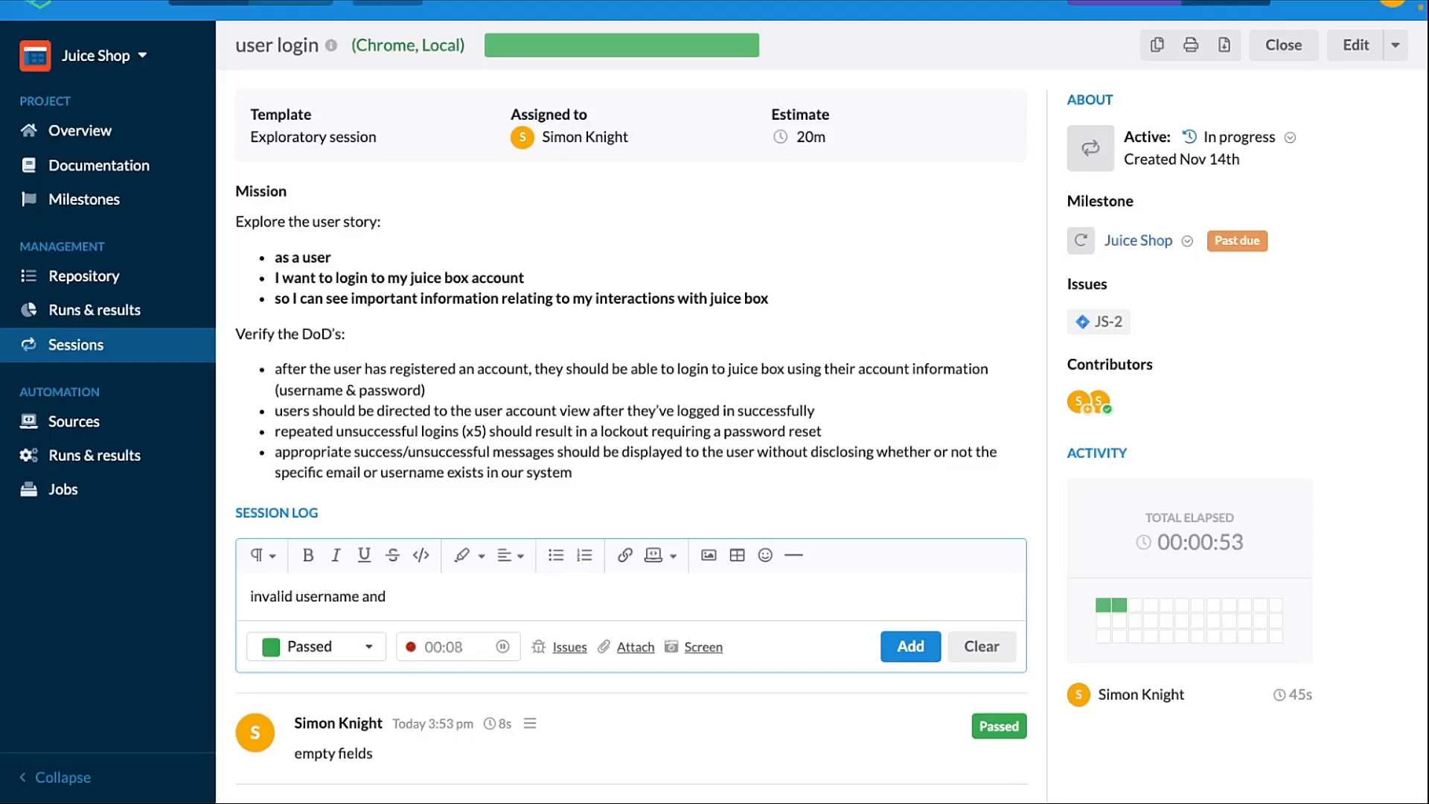
pyautogui.write(' password comib')
pyautogui.press('BackSpace')
pyautogui.write('bain')
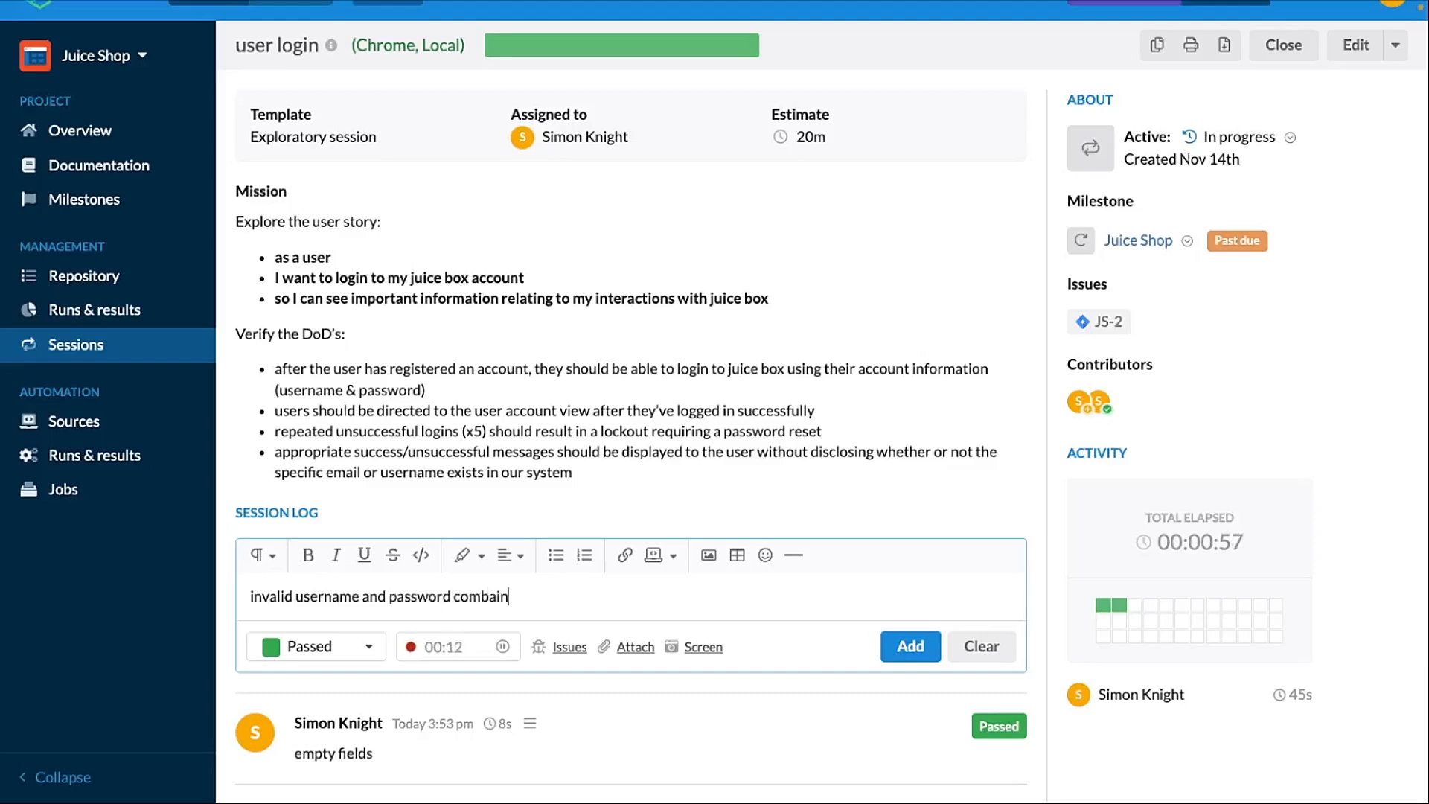
pyautogui.press('Return')
pyautogui.press('BackSpace')
pyautogui.press('BackSpace')
pyautogui.press('BackSpace')
pyautogui.write('binations')
pyautogui.click(358, 647)
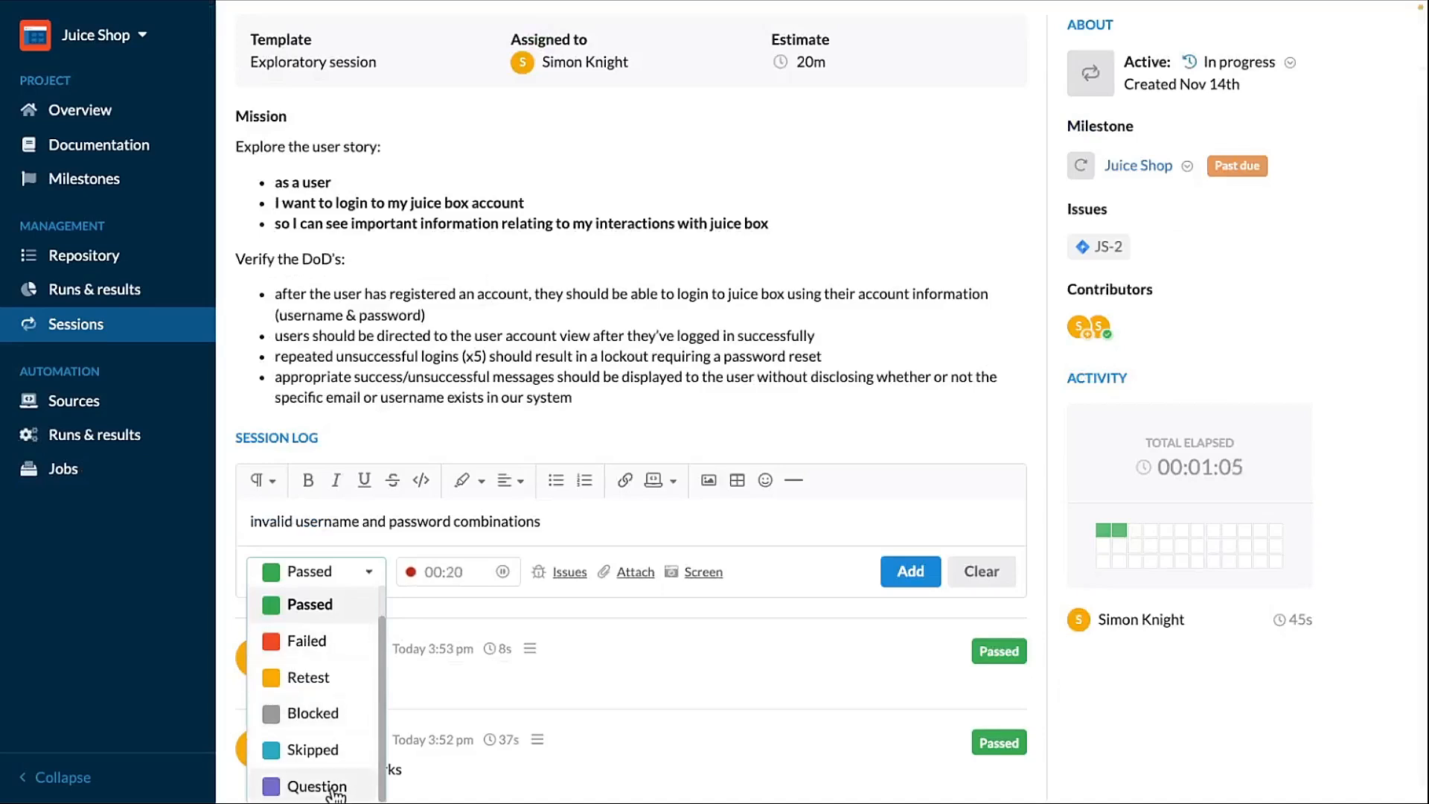
pyautogui.click(330, 679)
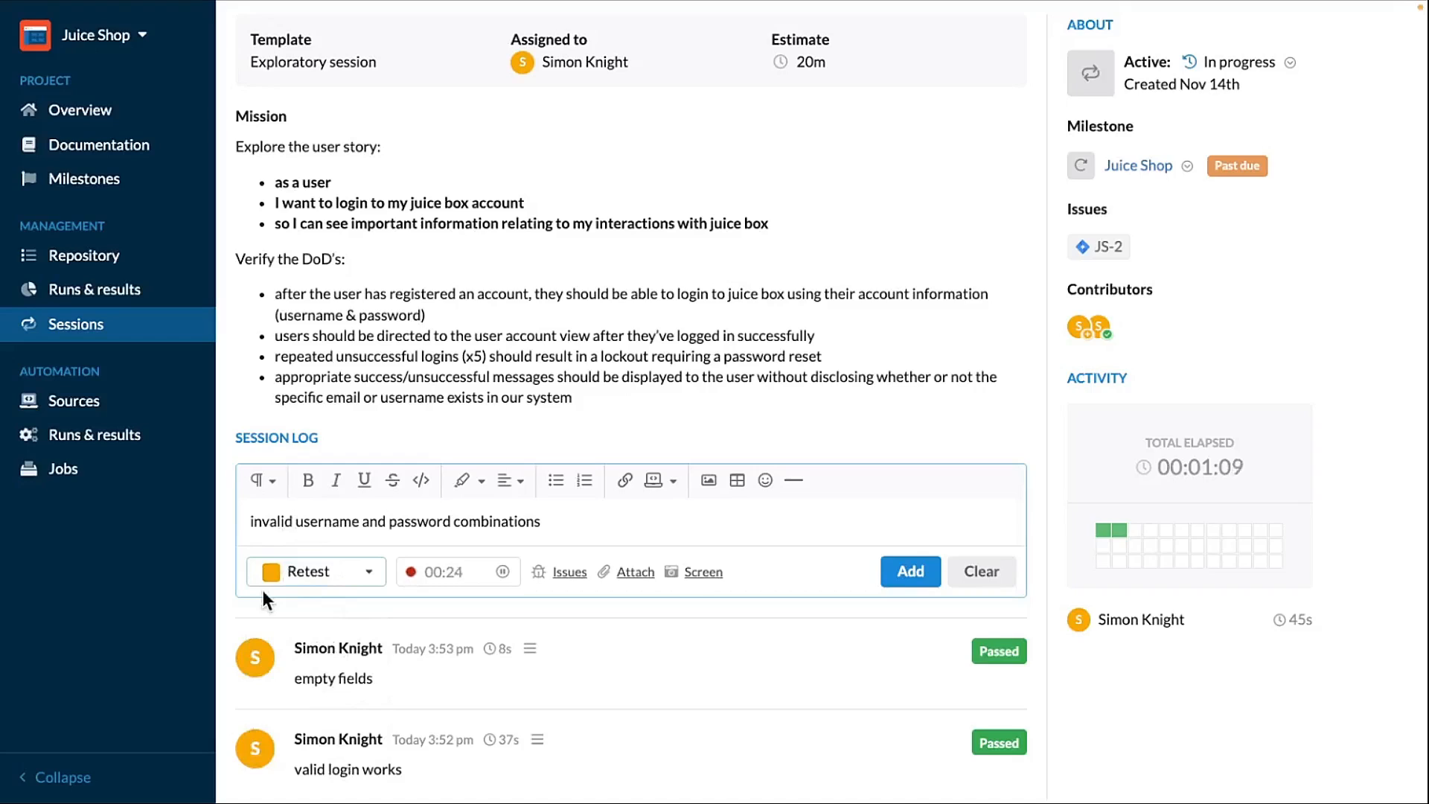
pyautogui.click(899, 574)
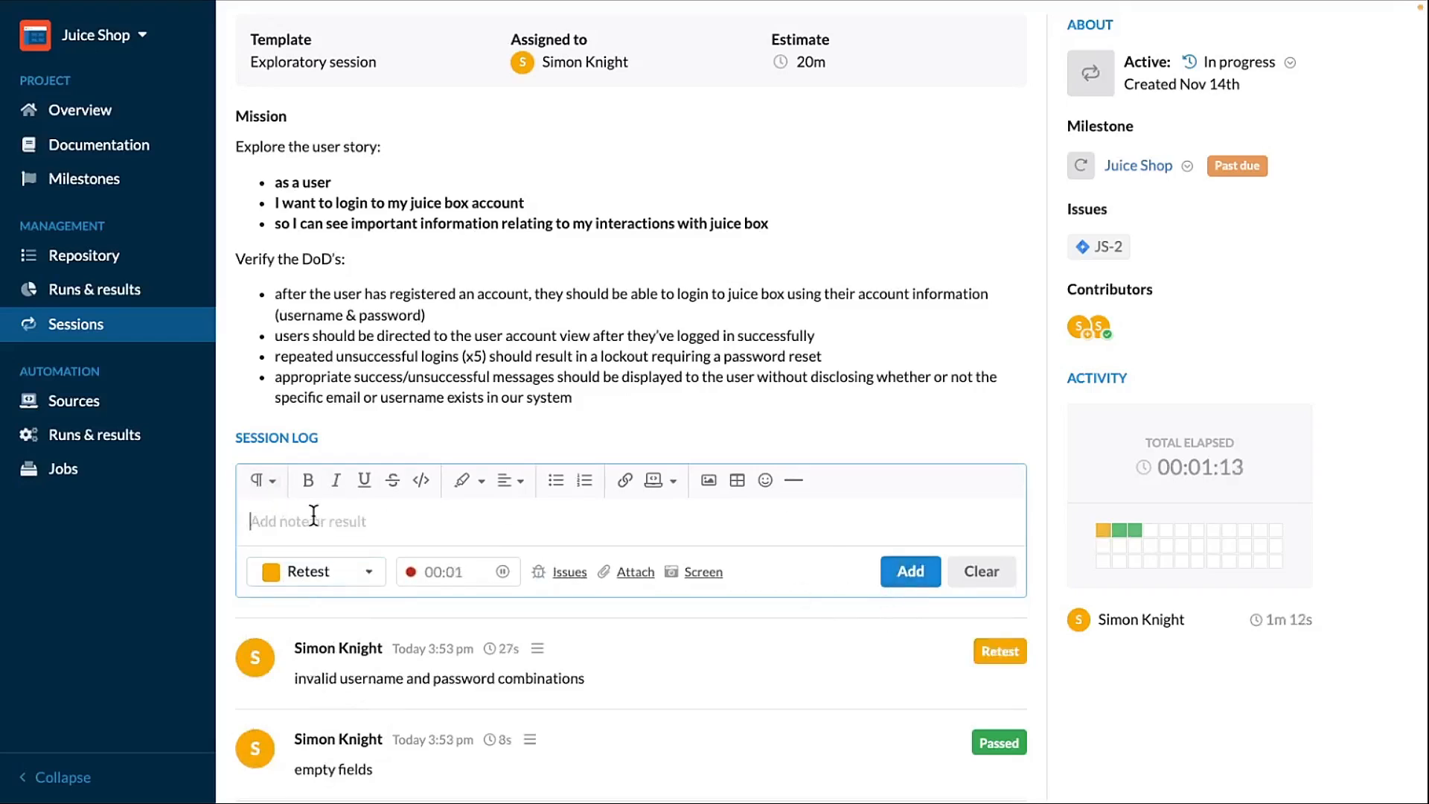
# - Log a Skipped entry reading "adding notes and observations"
pyautogui.click(444, 522)
pyautogui.write('adding bnote')
pyautogui.press('BackSpace')
pyautogui.press('BackSpace')
pyautogui.press('BackSpace')
pyautogui.press('BackSpace')
pyautogui.write('notes and ob')
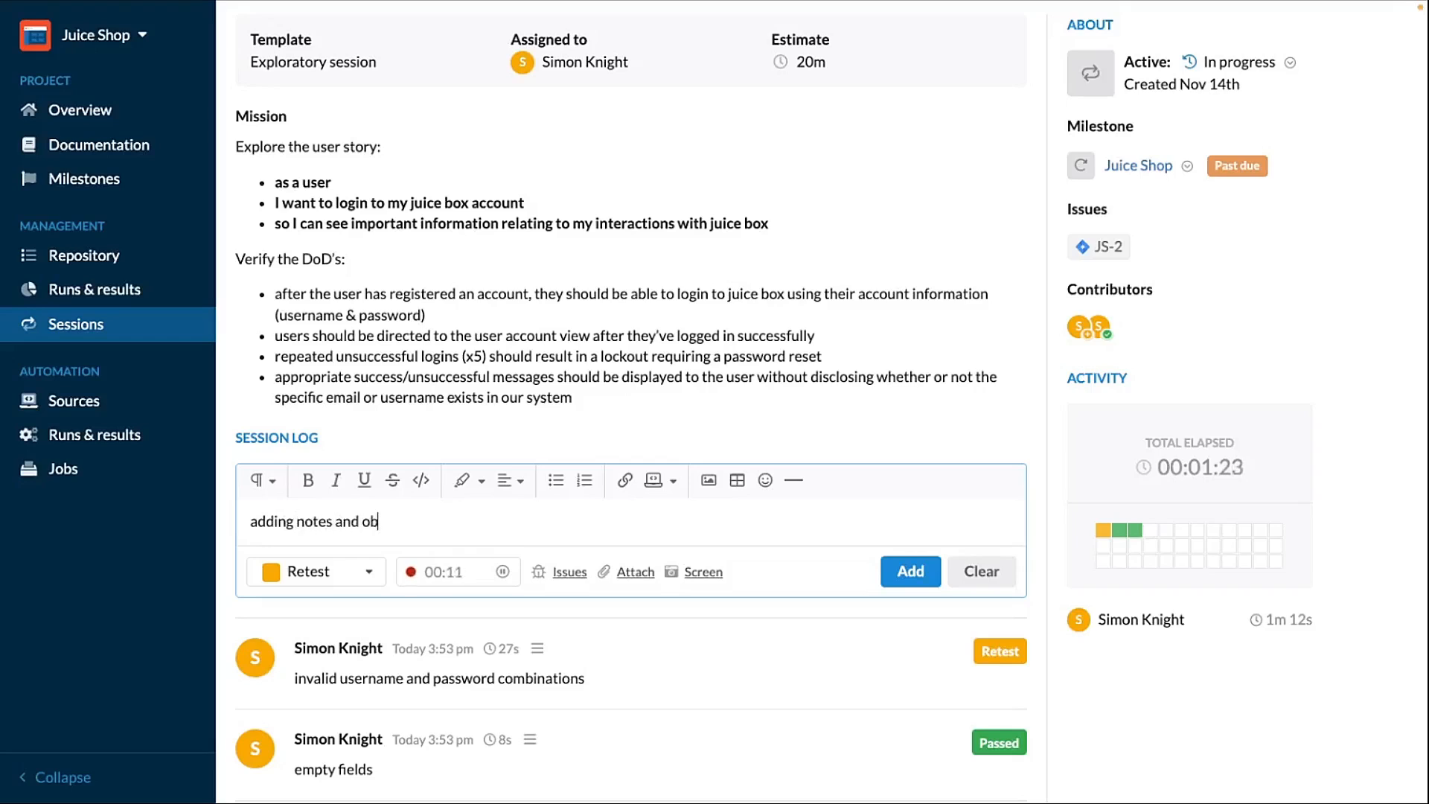
pyautogui.write('servations')
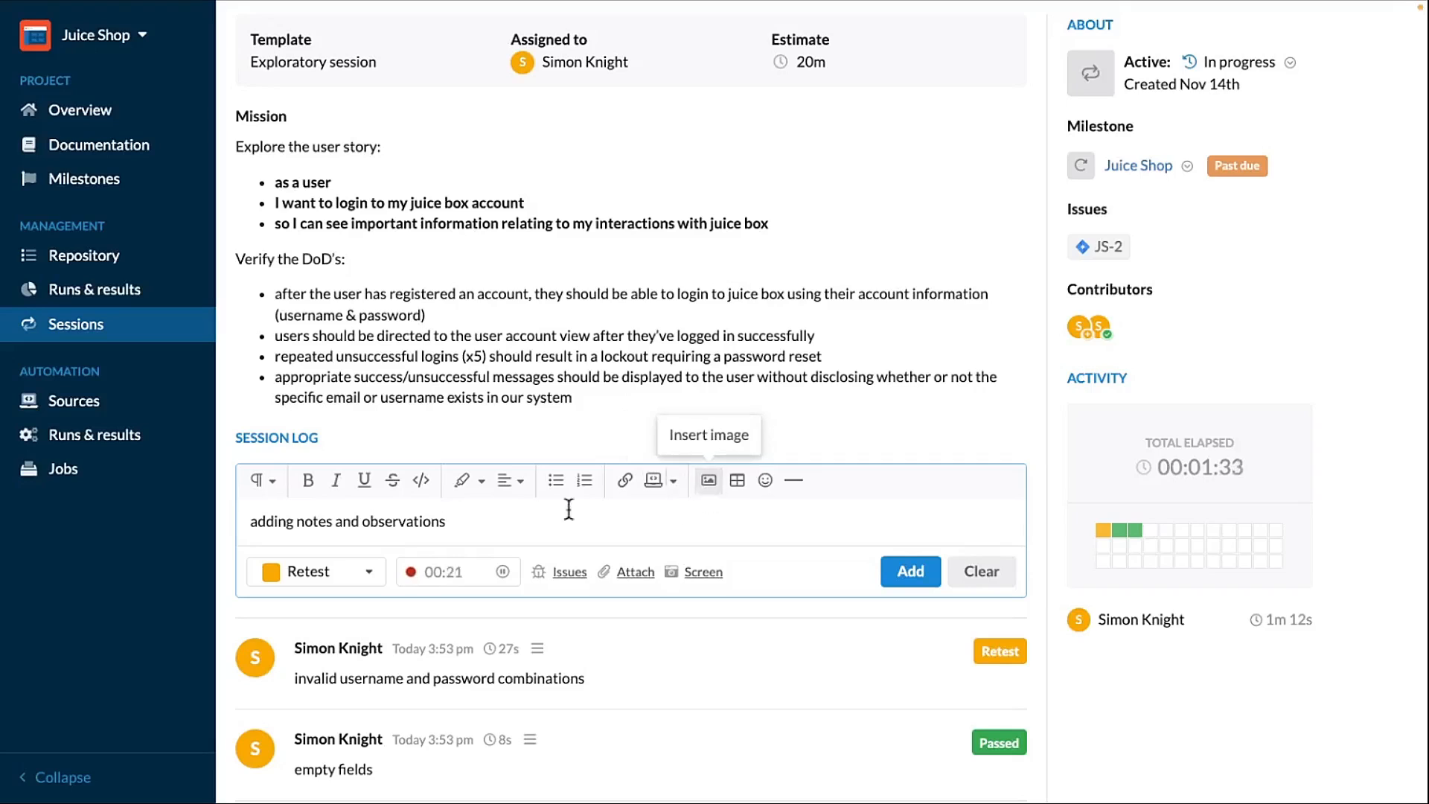
pyautogui.click(367, 576)
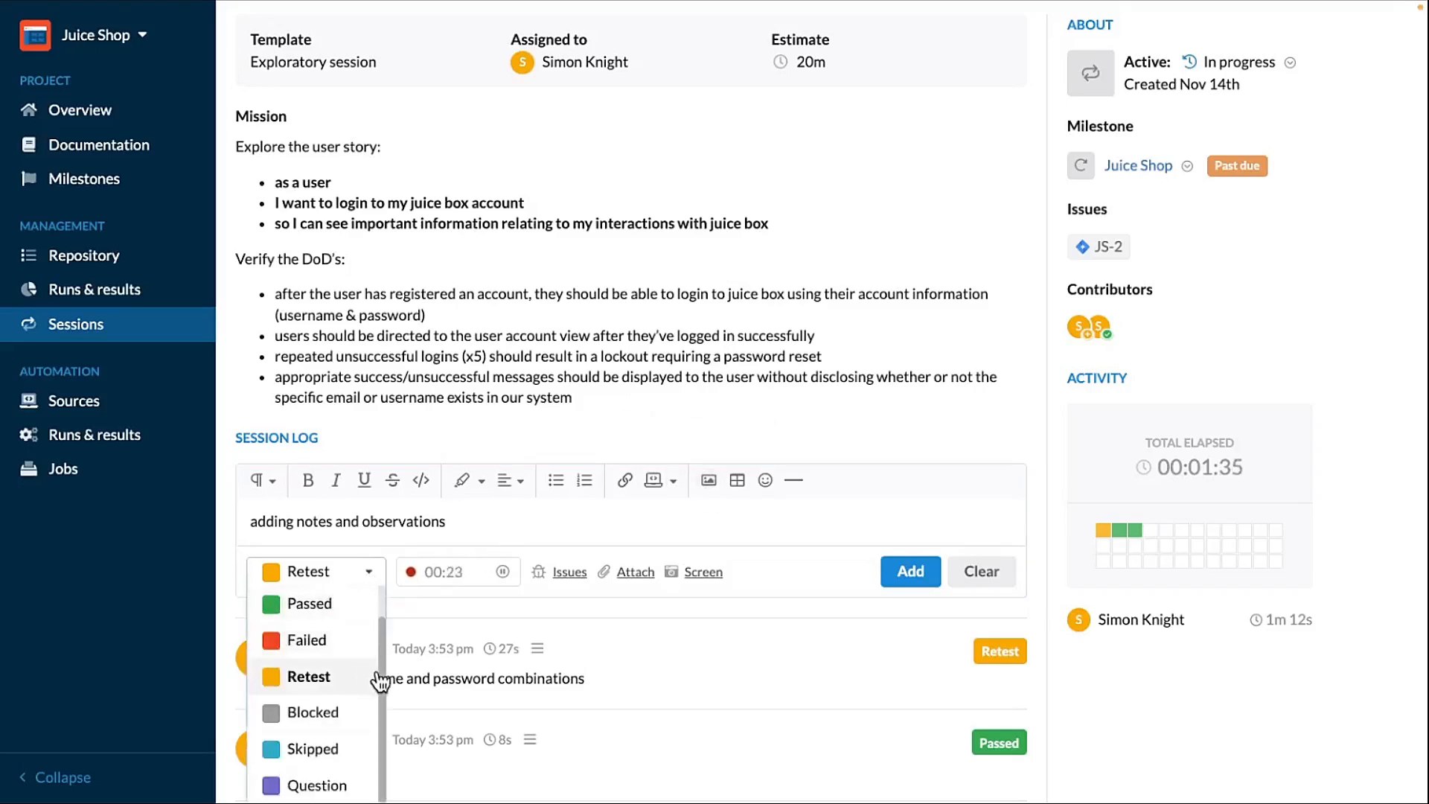
pyautogui.scroll(-2, 498, 663)
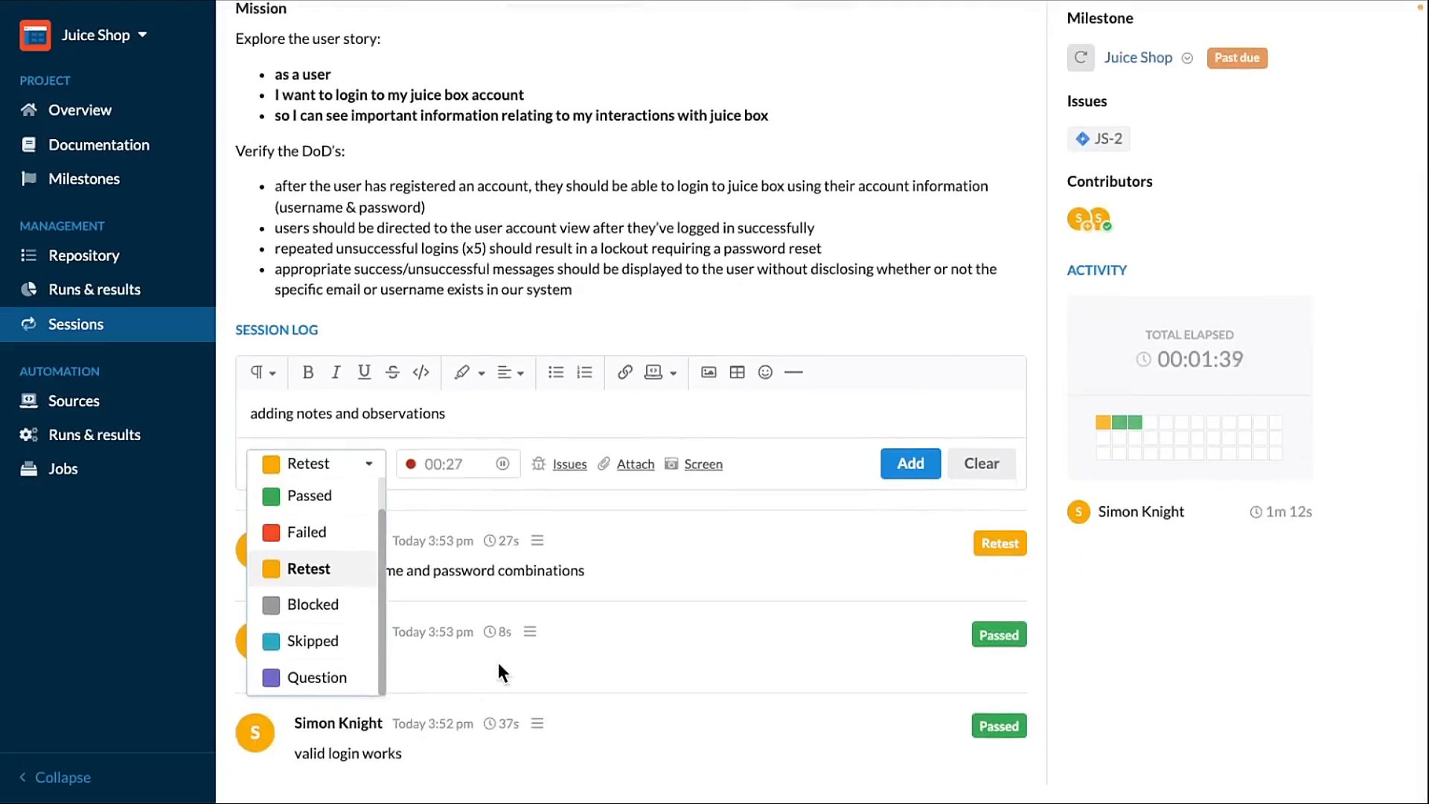
pyautogui.click(326, 649)
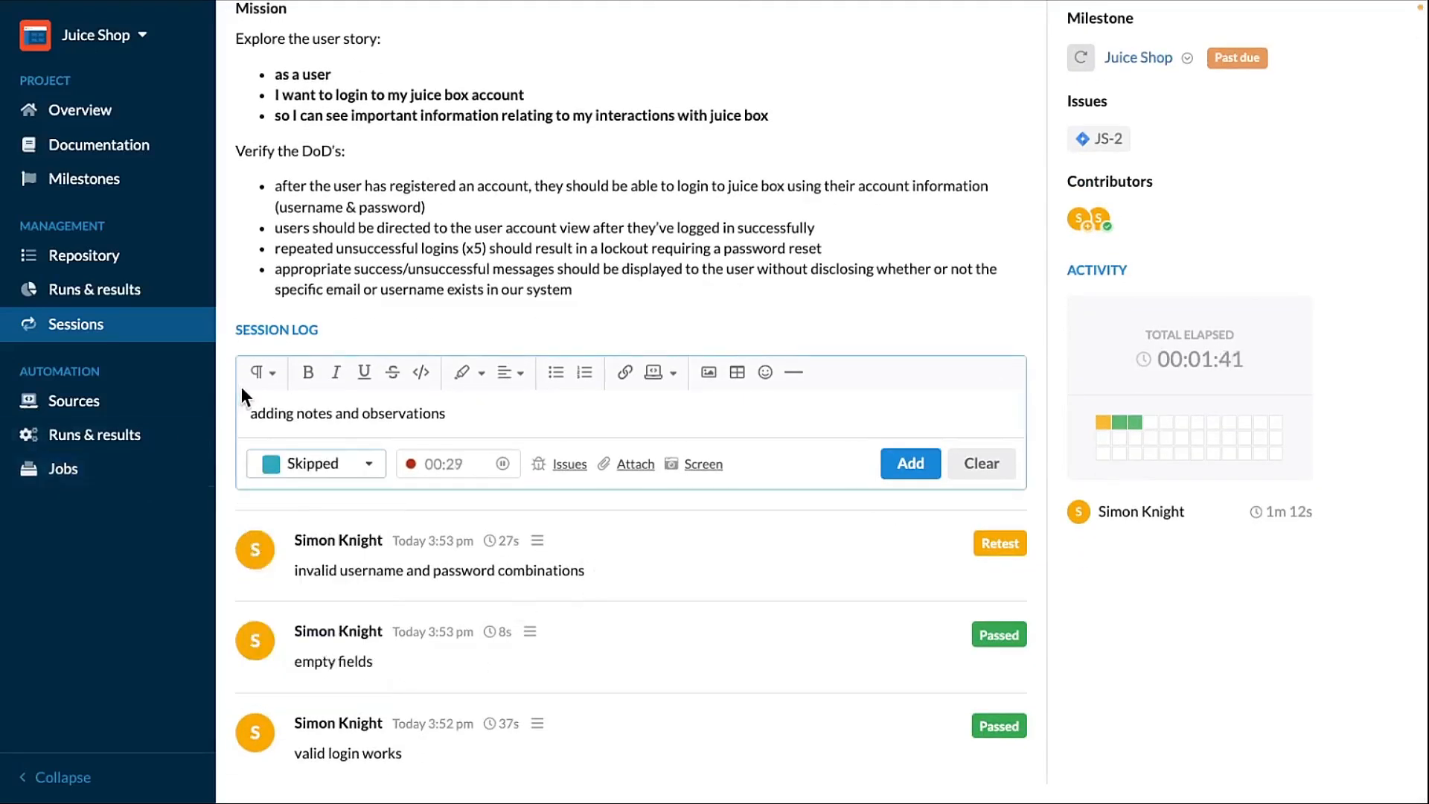
pyautogui.click(913, 463)
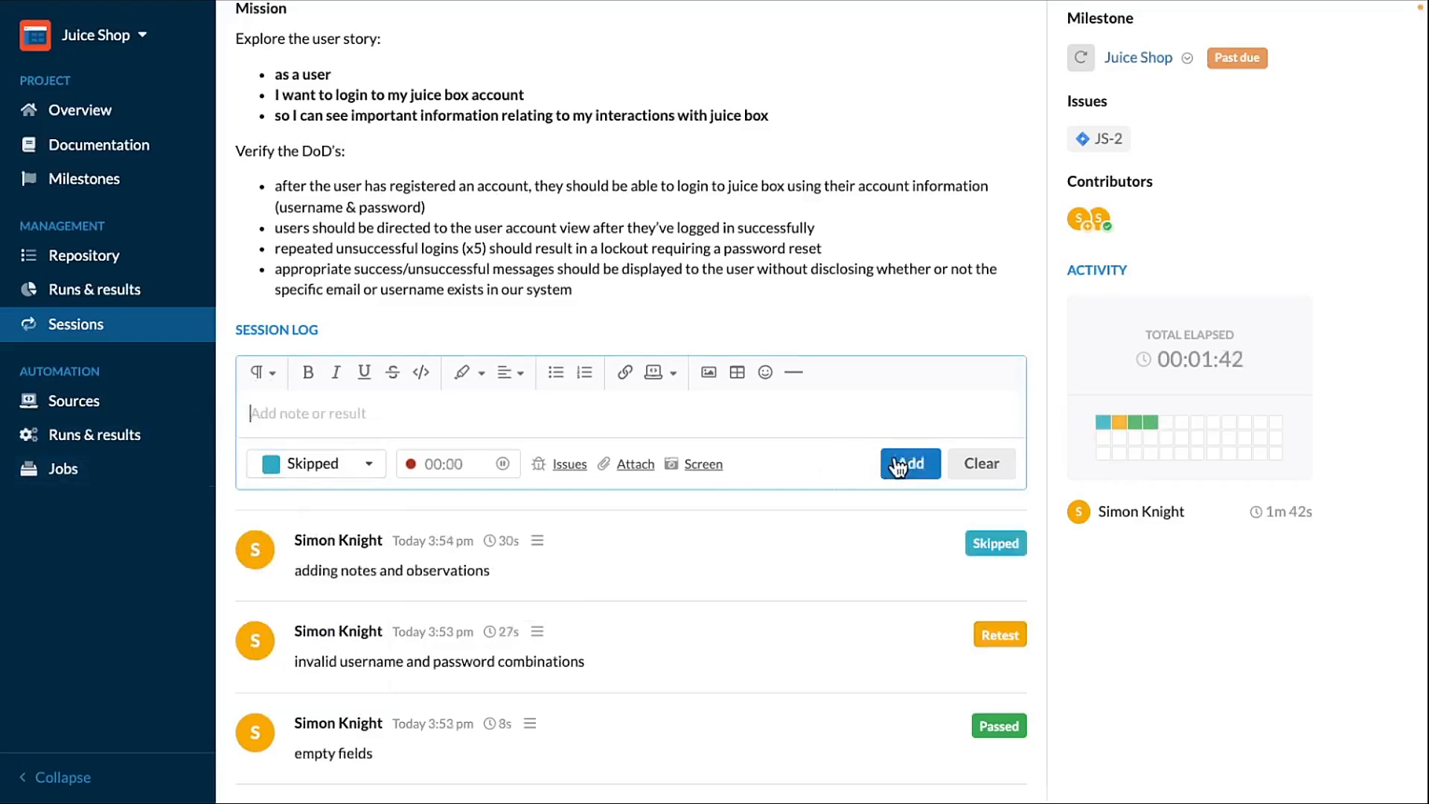
# - Pause the session timer and change the session's state to Under review
pyautogui.click(443, 430)
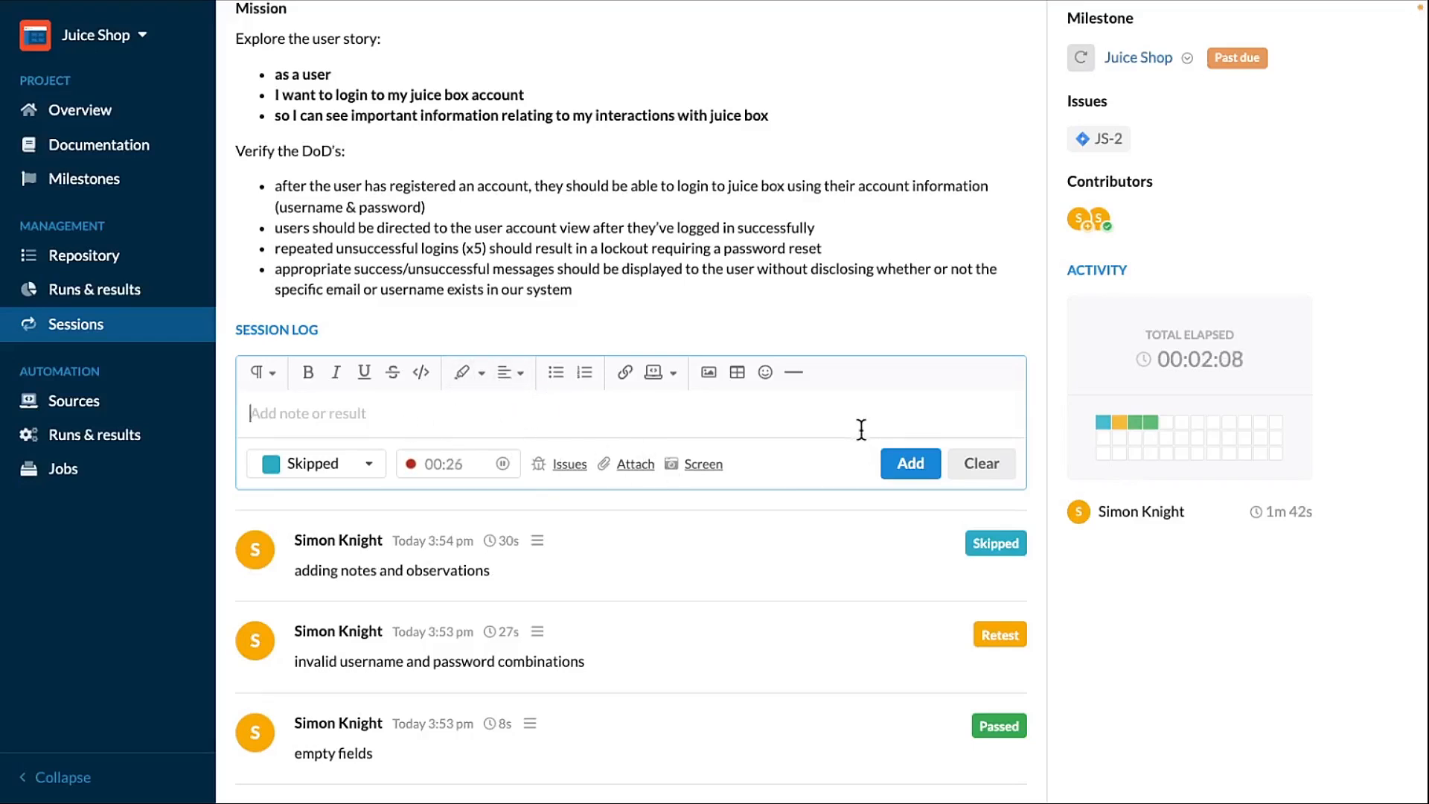
pyautogui.click(504, 464)
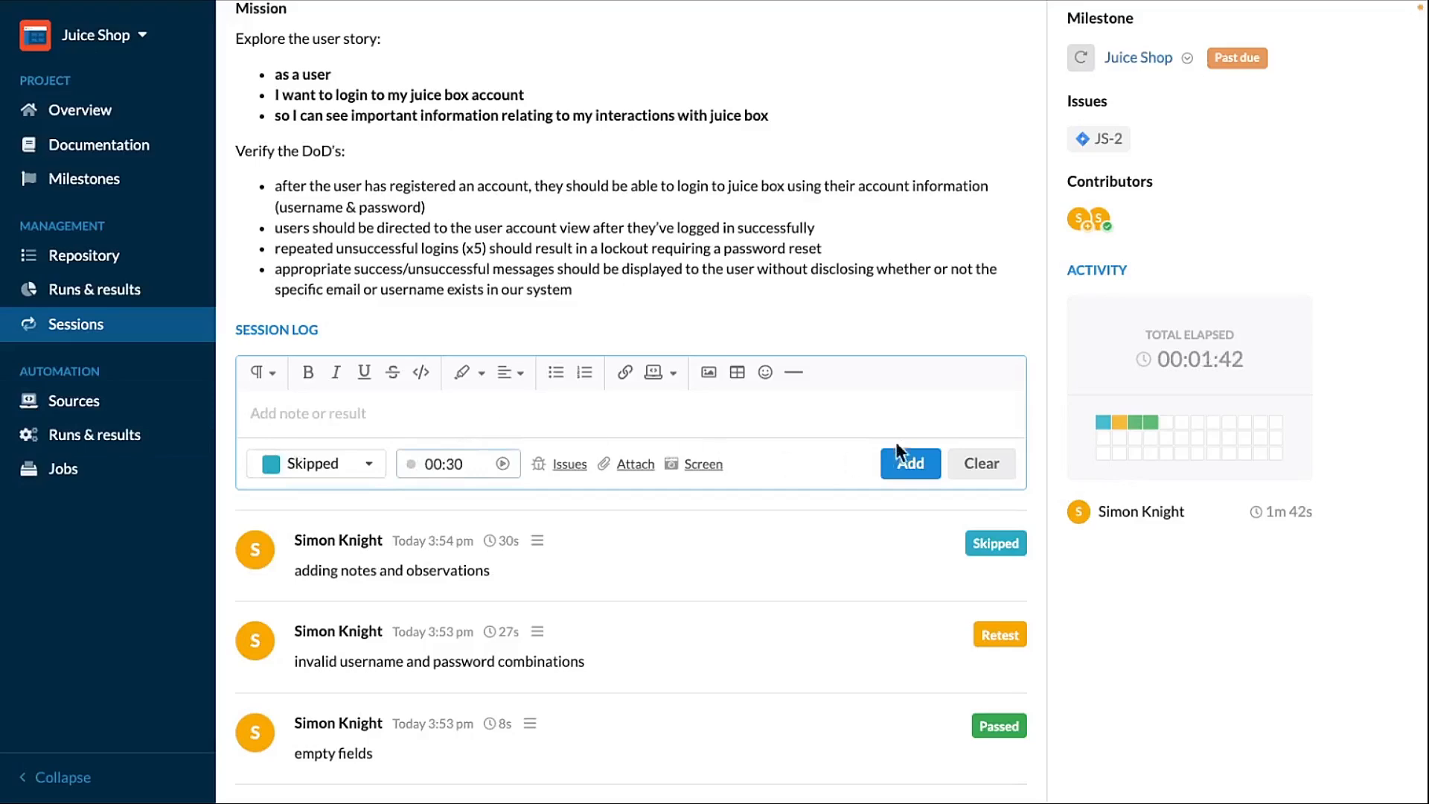
pyautogui.scroll(3, 970, 463)
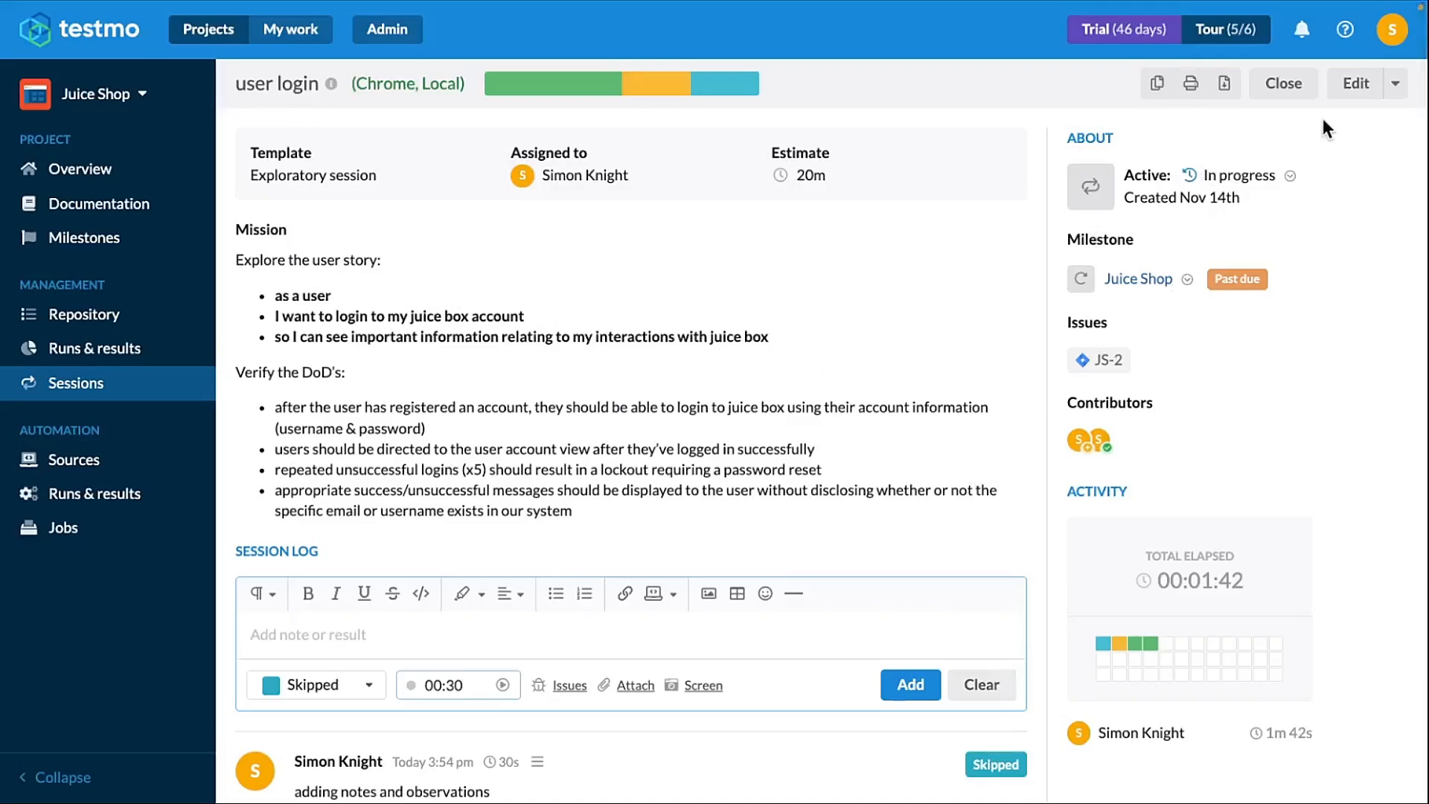
pyautogui.click(1356, 83)
pyautogui.click(1029, 225)
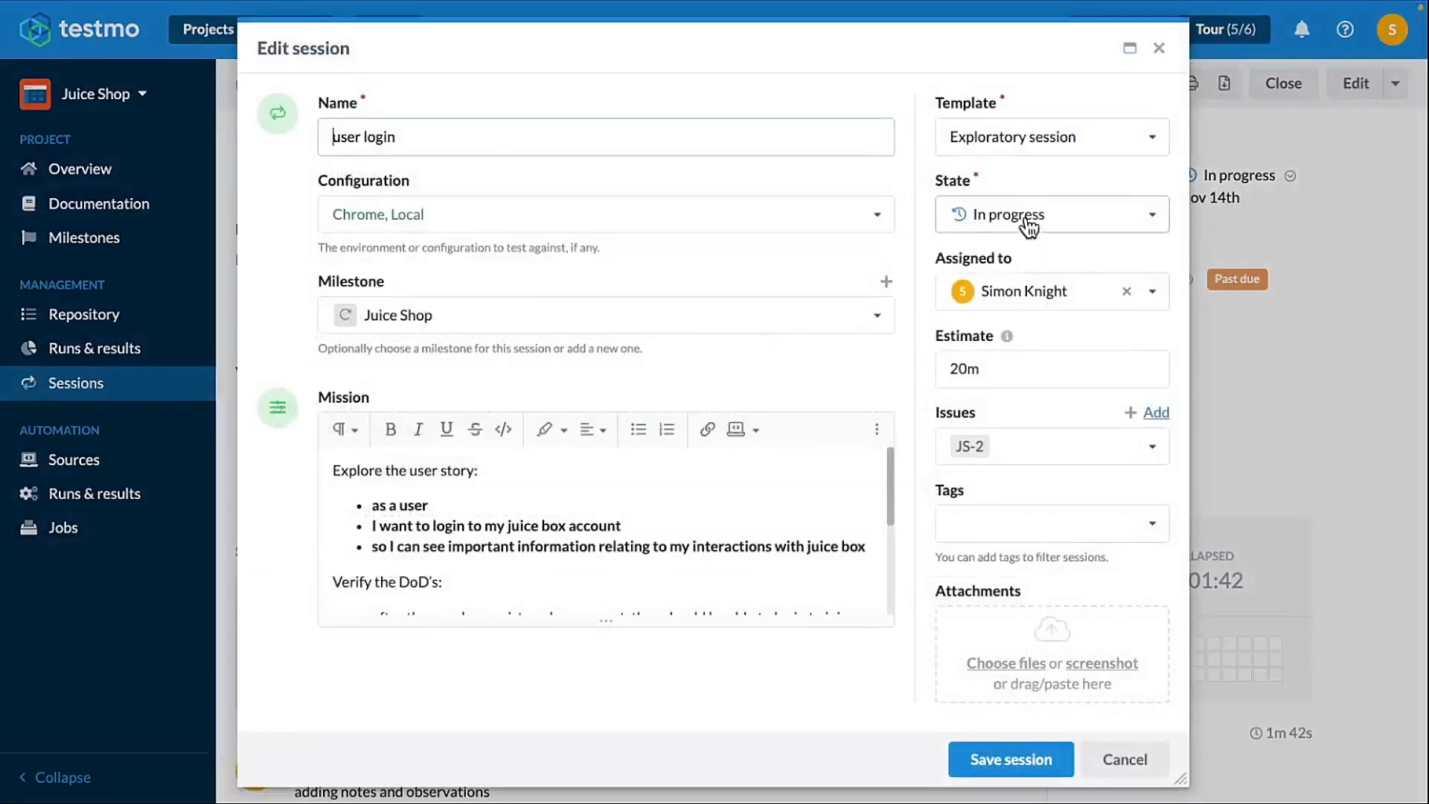
pyautogui.click(1012, 335)
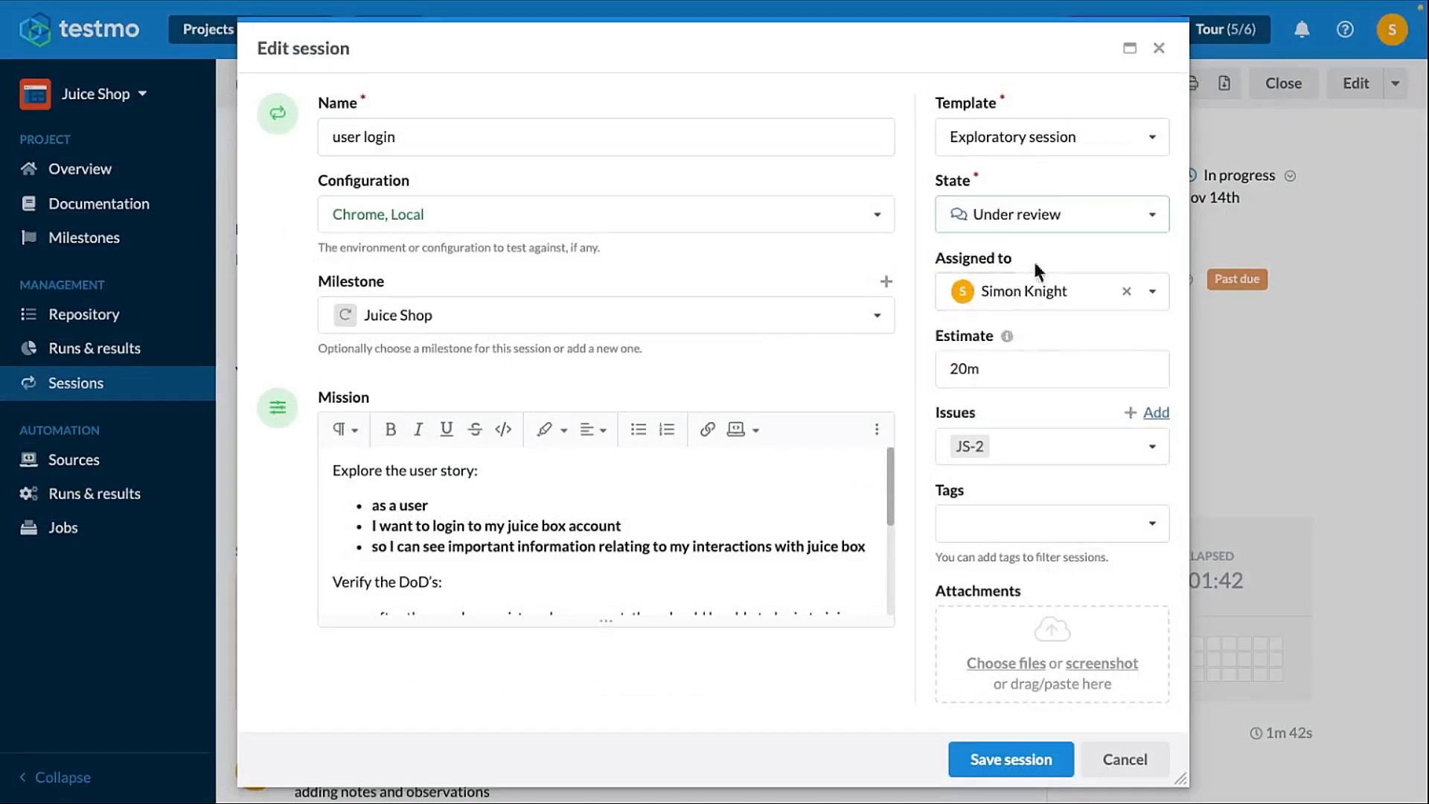
pyautogui.click(1017, 772)
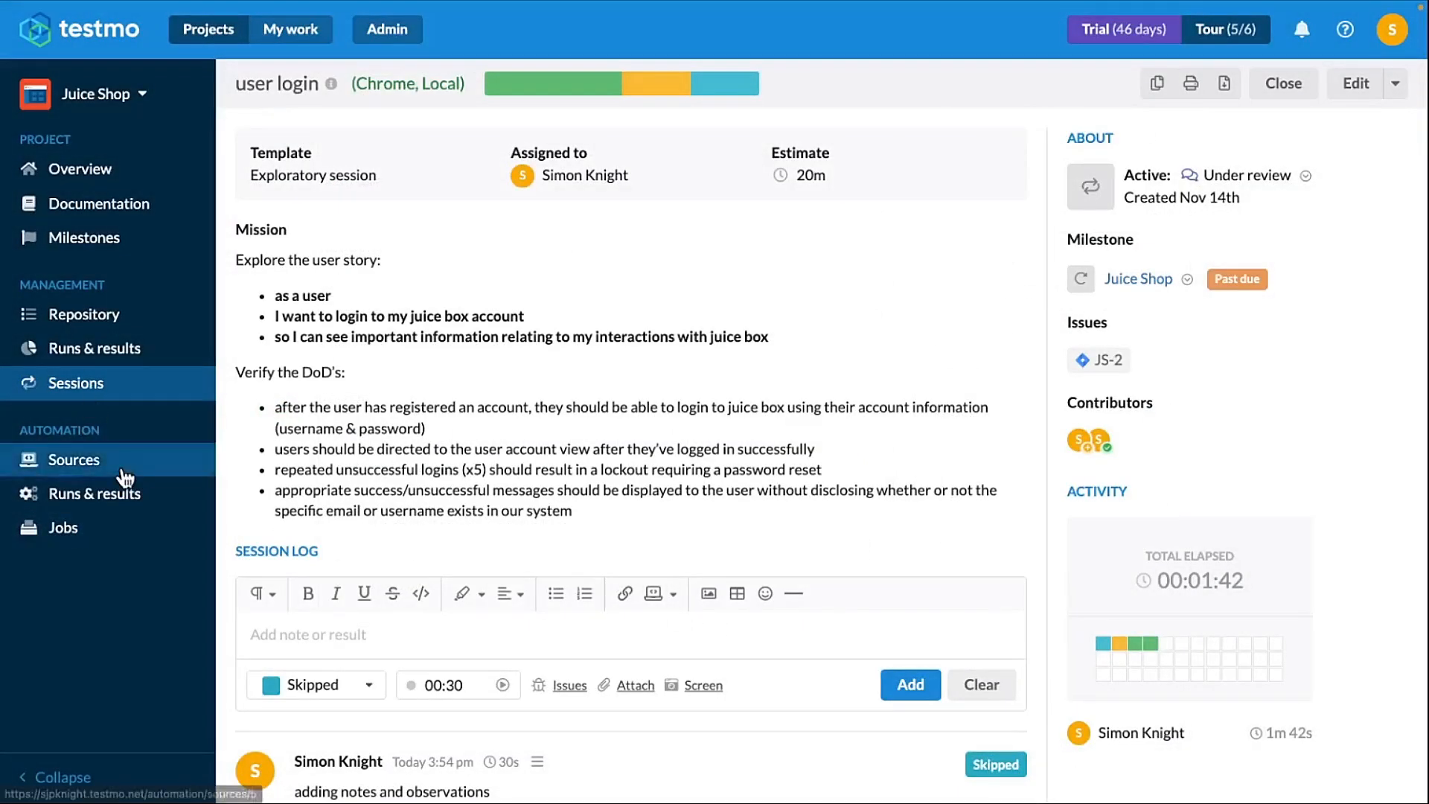
# - Filter the sessions list to show only sessions in the Under review state
pyautogui.click(119, 384)
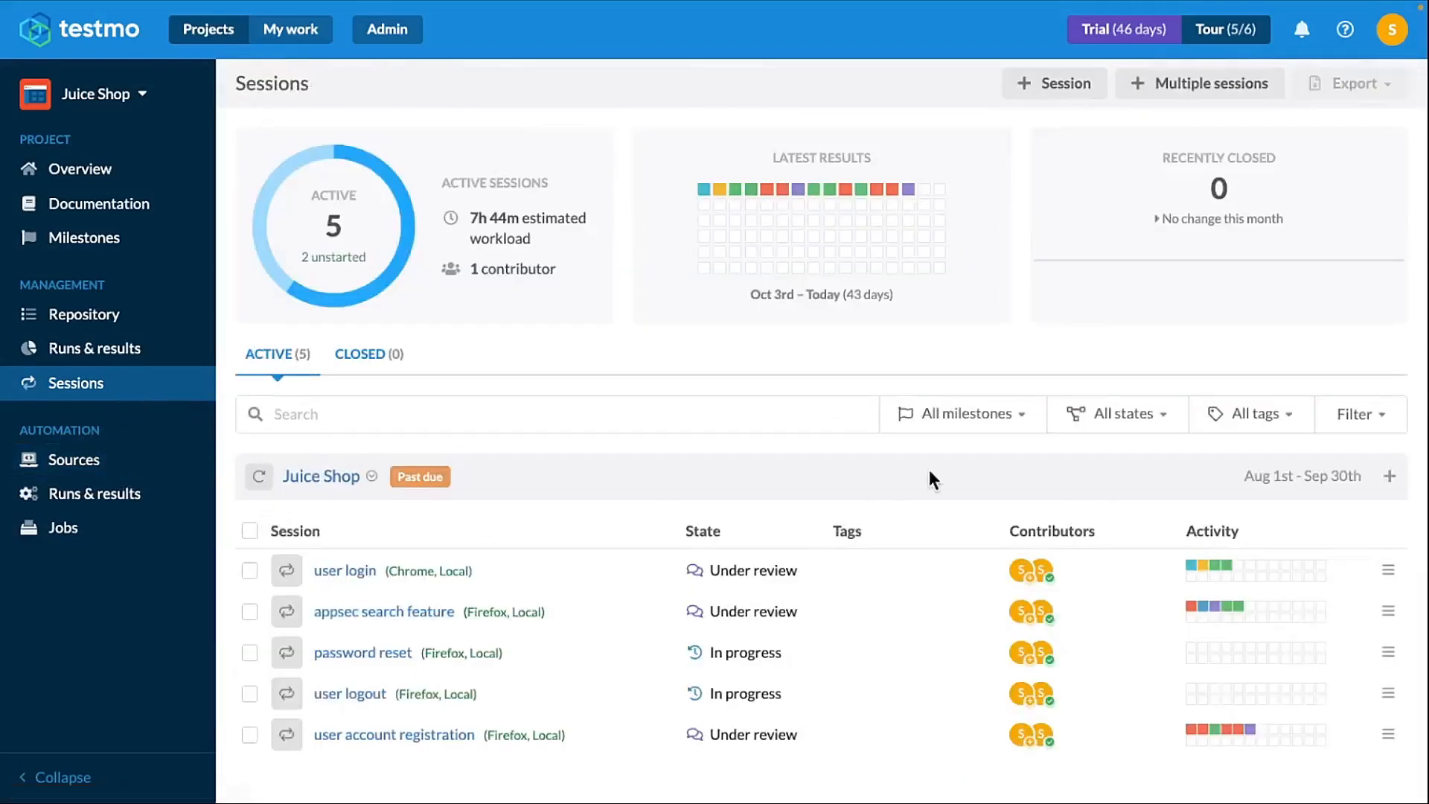
pyautogui.click(1159, 423)
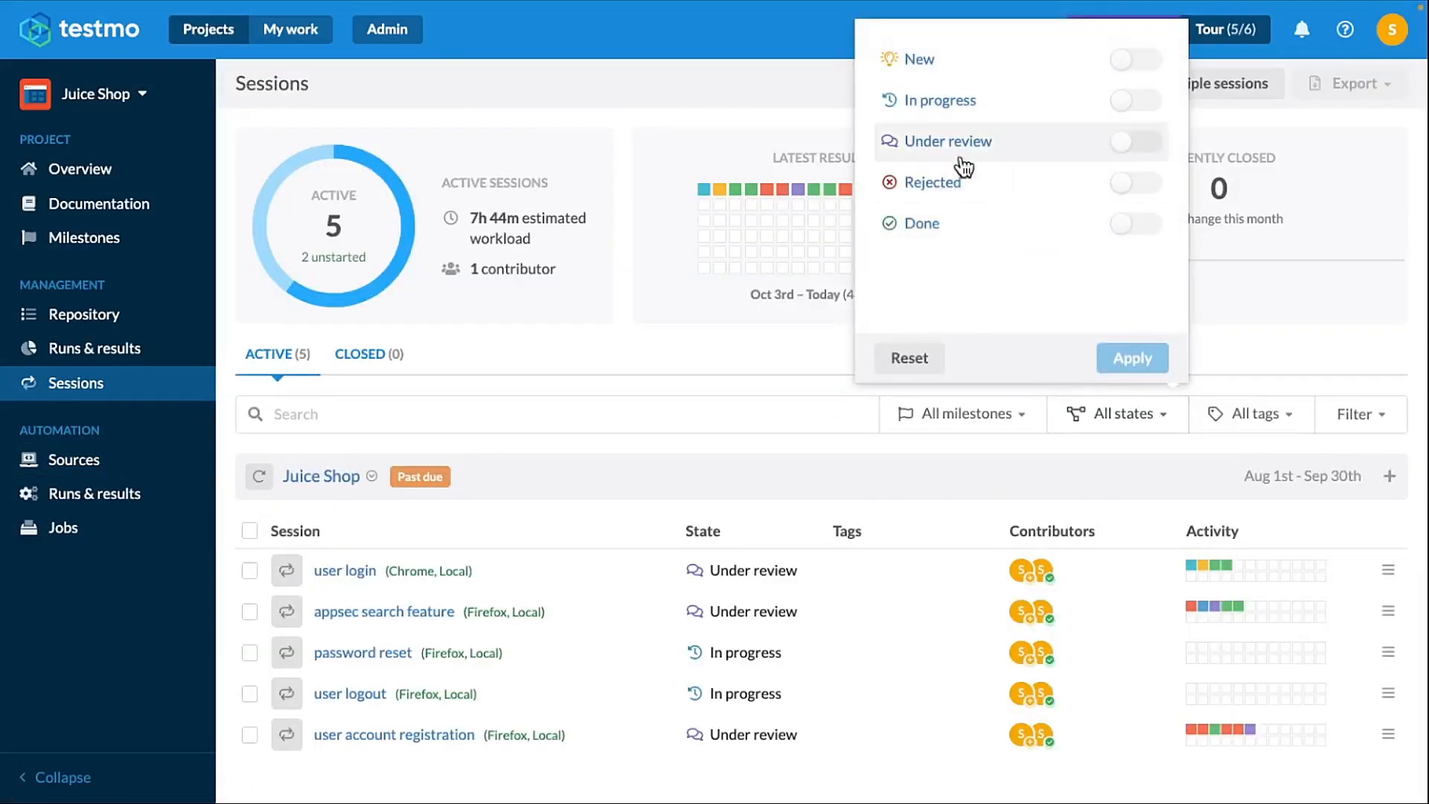
pyautogui.click(1133, 142)
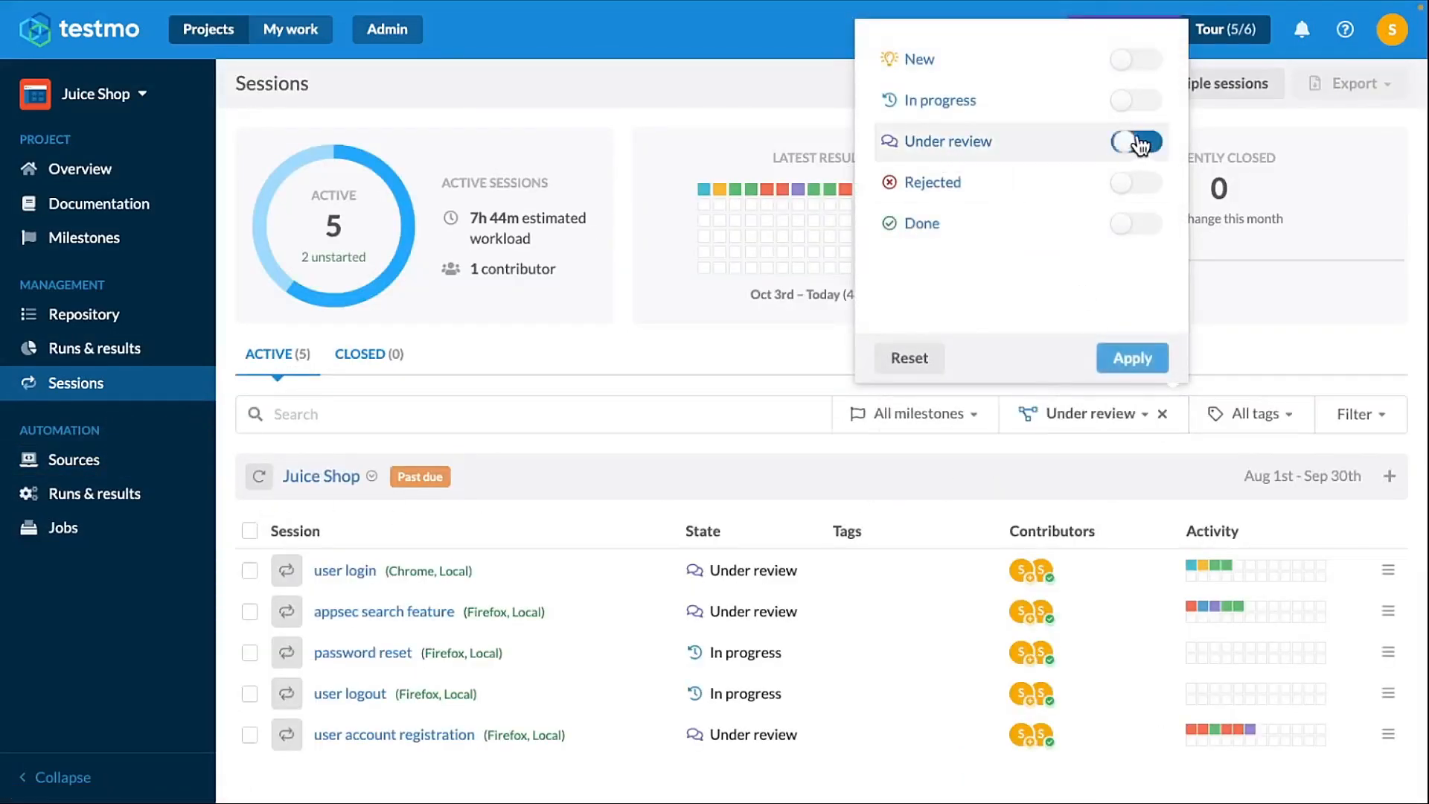
pyautogui.click(1135, 358)
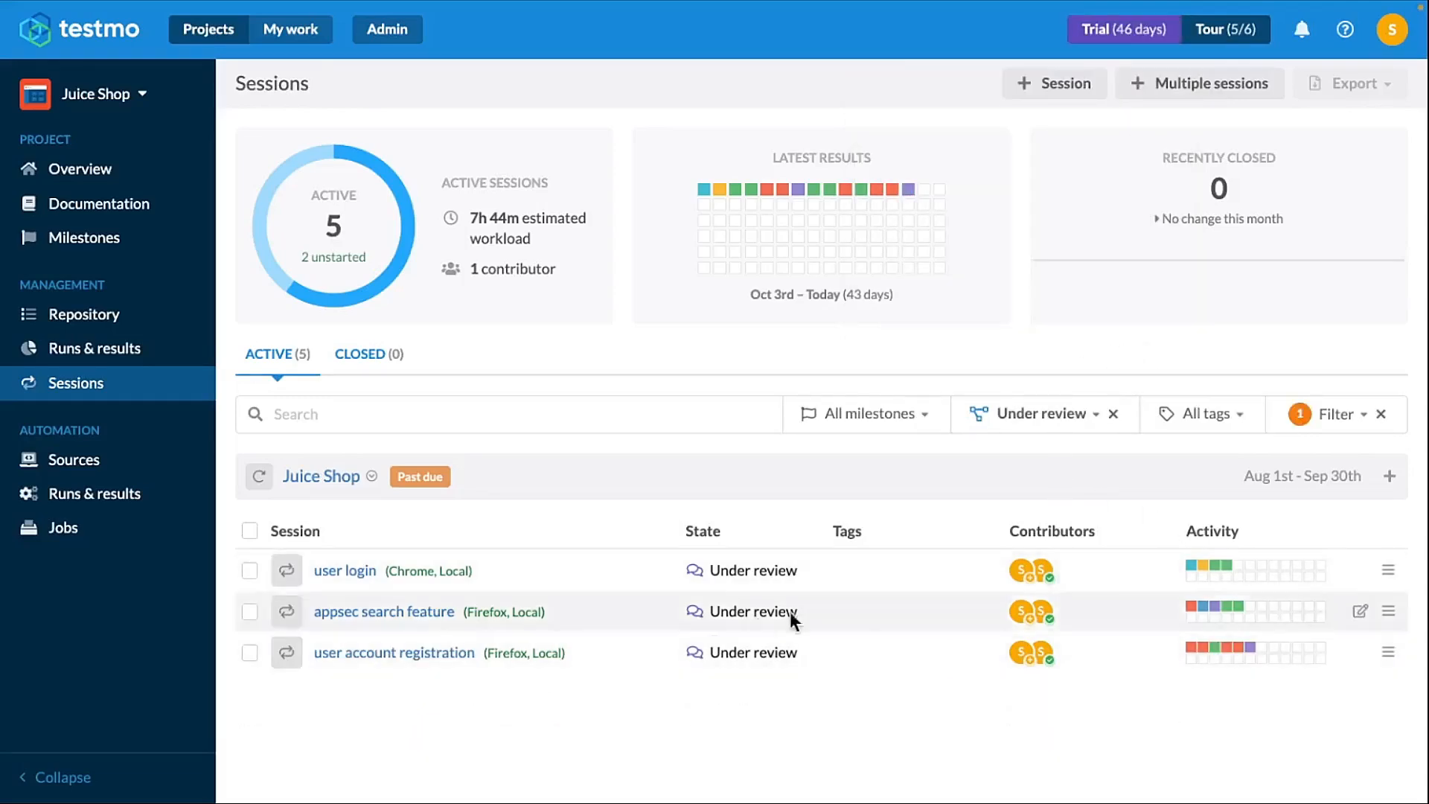
# - Open the user account registration session and read through its logged results
pyautogui.click(320, 654)
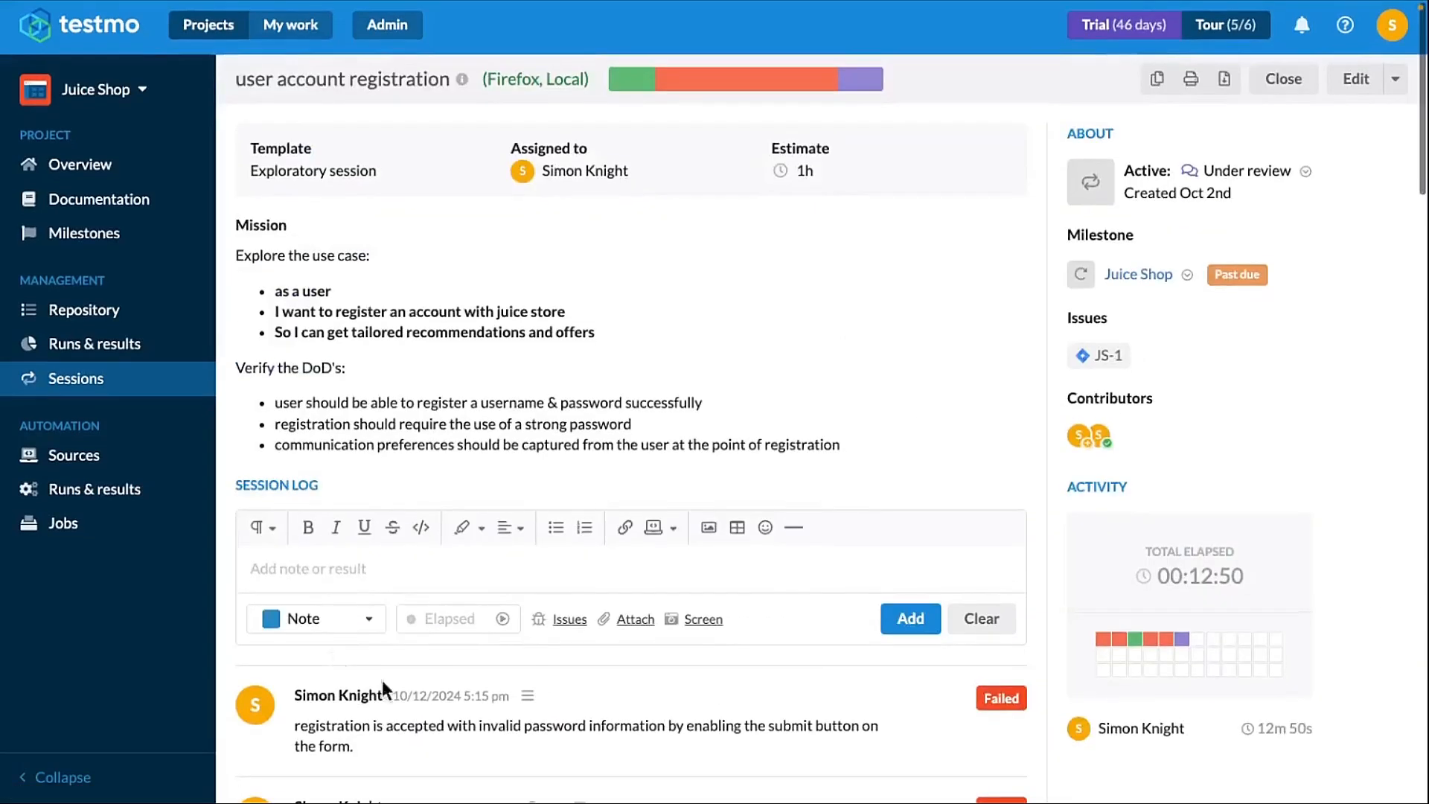
pyautogui.scroll(-15, 494, 727)
pyautogui.scroll(-15, 602, 759)
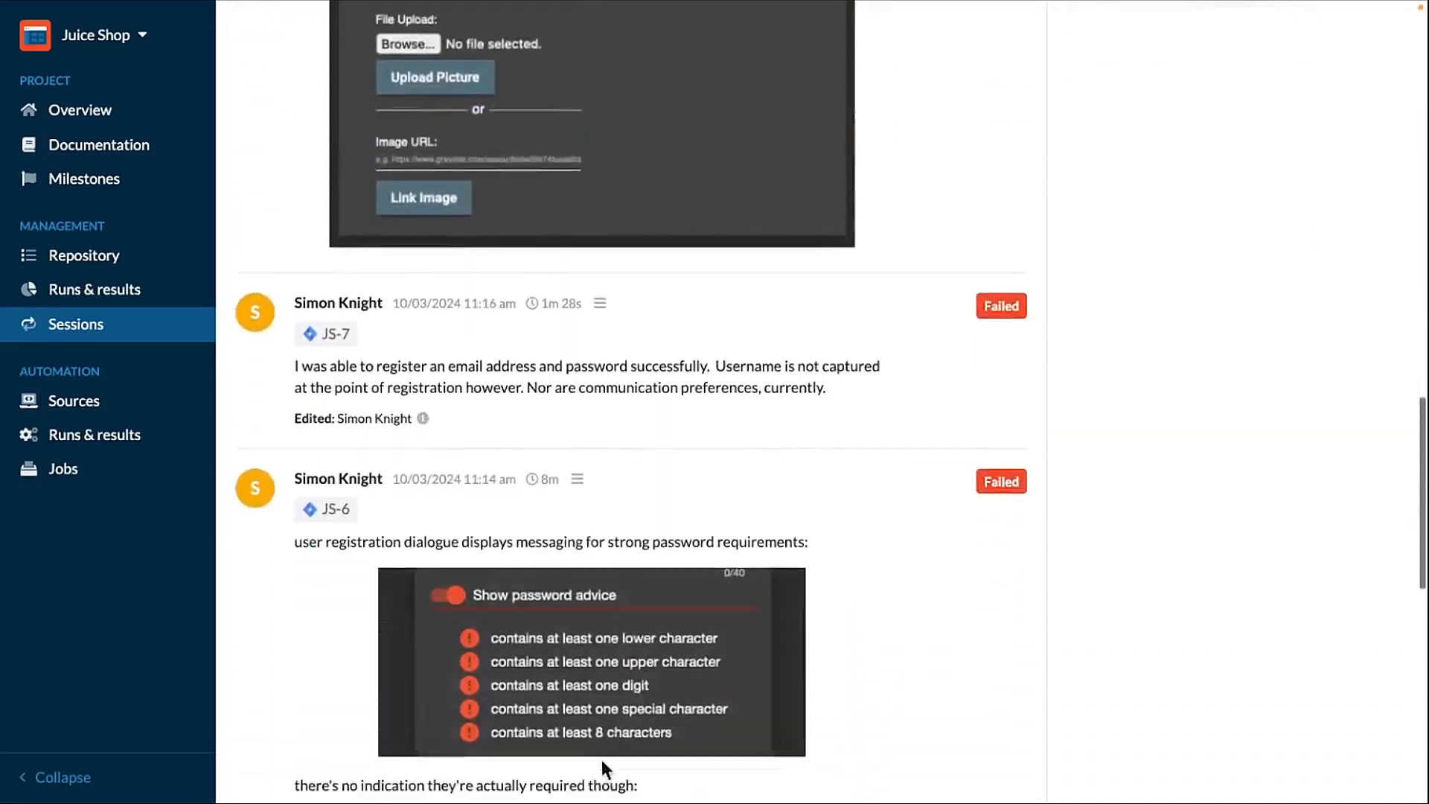
pyautogui.scroll(2, 601, 754)
pyautogui.scroll(8, 601, 756)
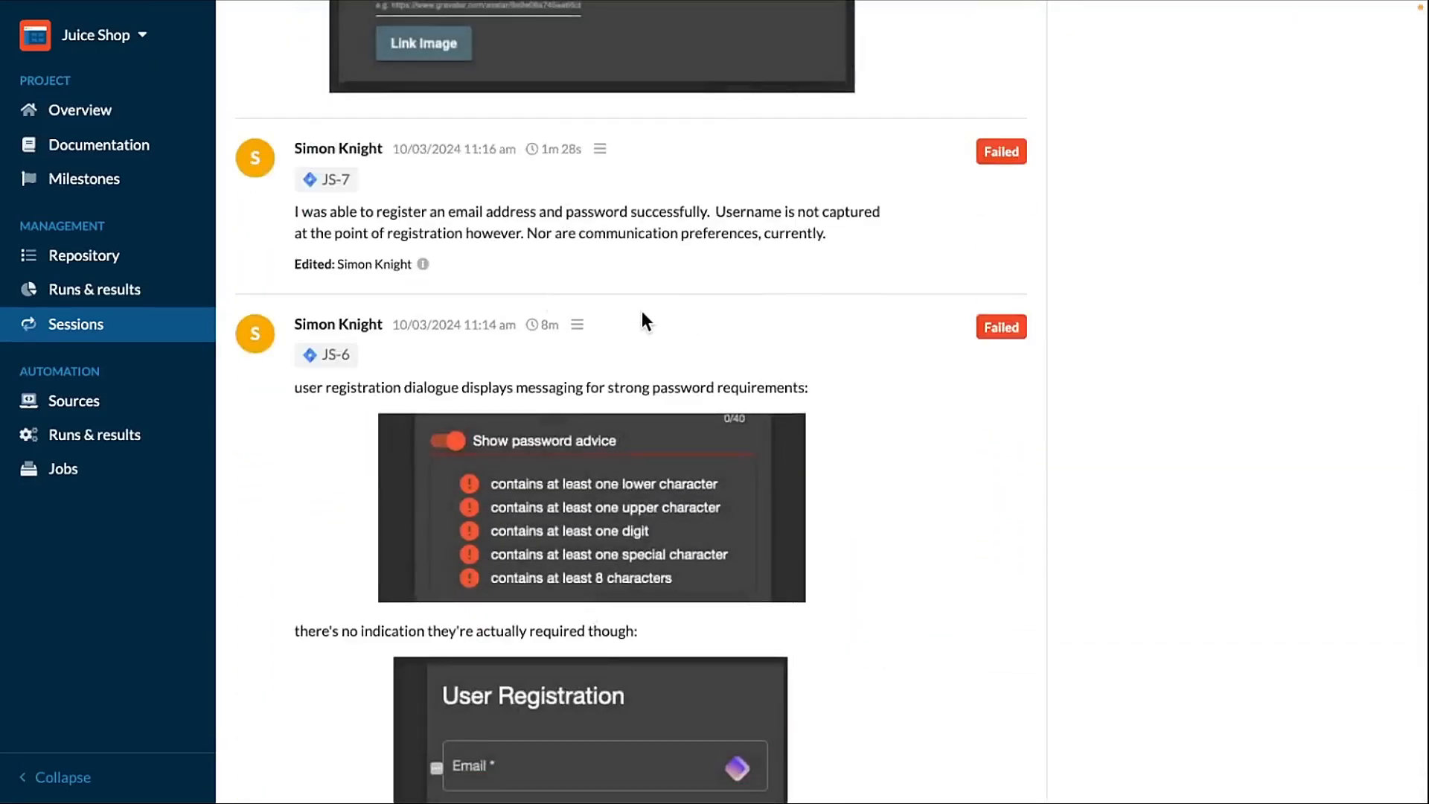
pyautogui.scroll(12, 633, 313)
pyautogui.scroll(12, 653, 594)
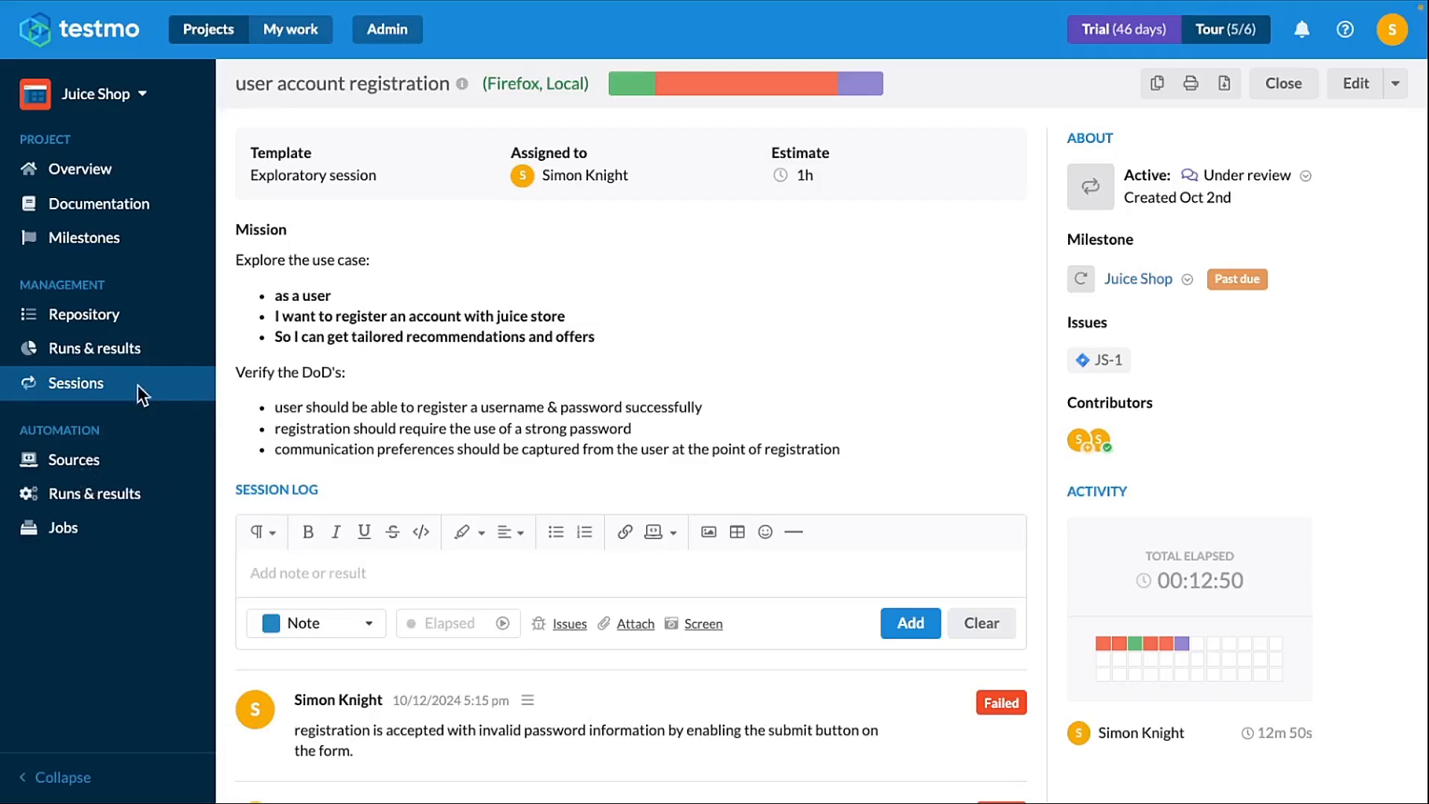
# - Return to the sessions list and clear the Under review state filter
pyautogui.click(104, 392)
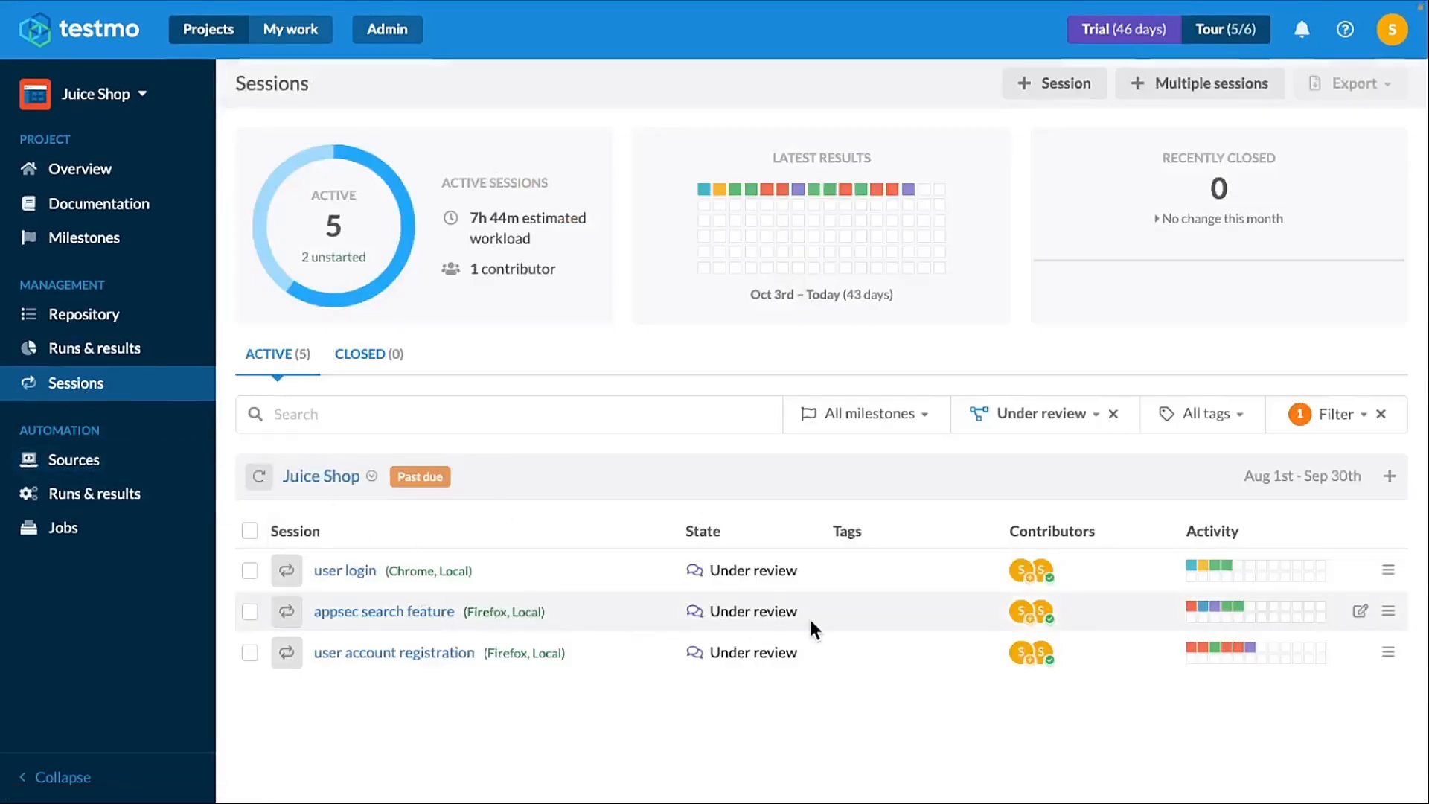
pyautogui.click(1114, 414)
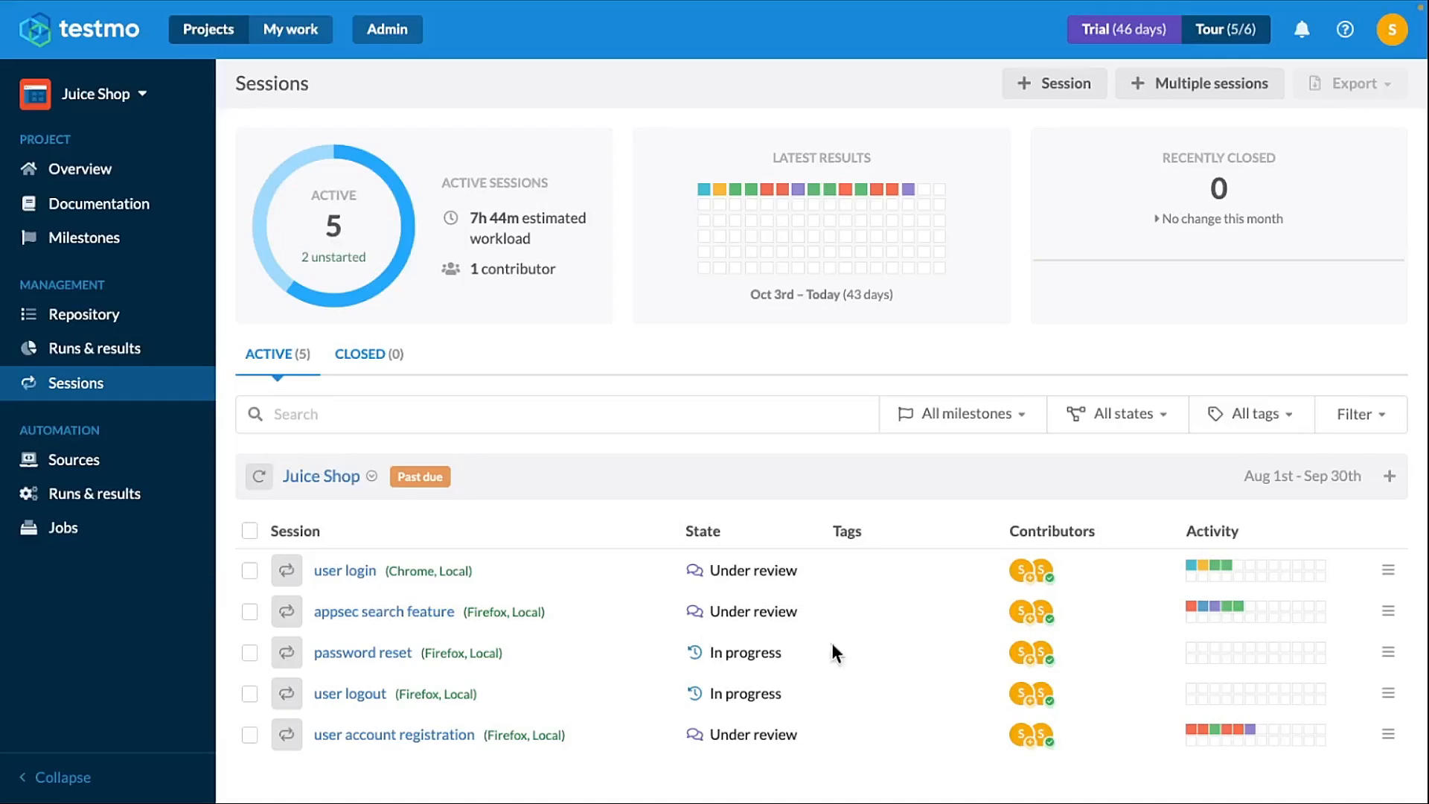
# - Open the appsec search feature session and scroll through its logged results
pyautogui.click(385, 609)
pyautogui.scroll(-1, 402, 615)
pyautogui.scroll(-3, 407, 619)
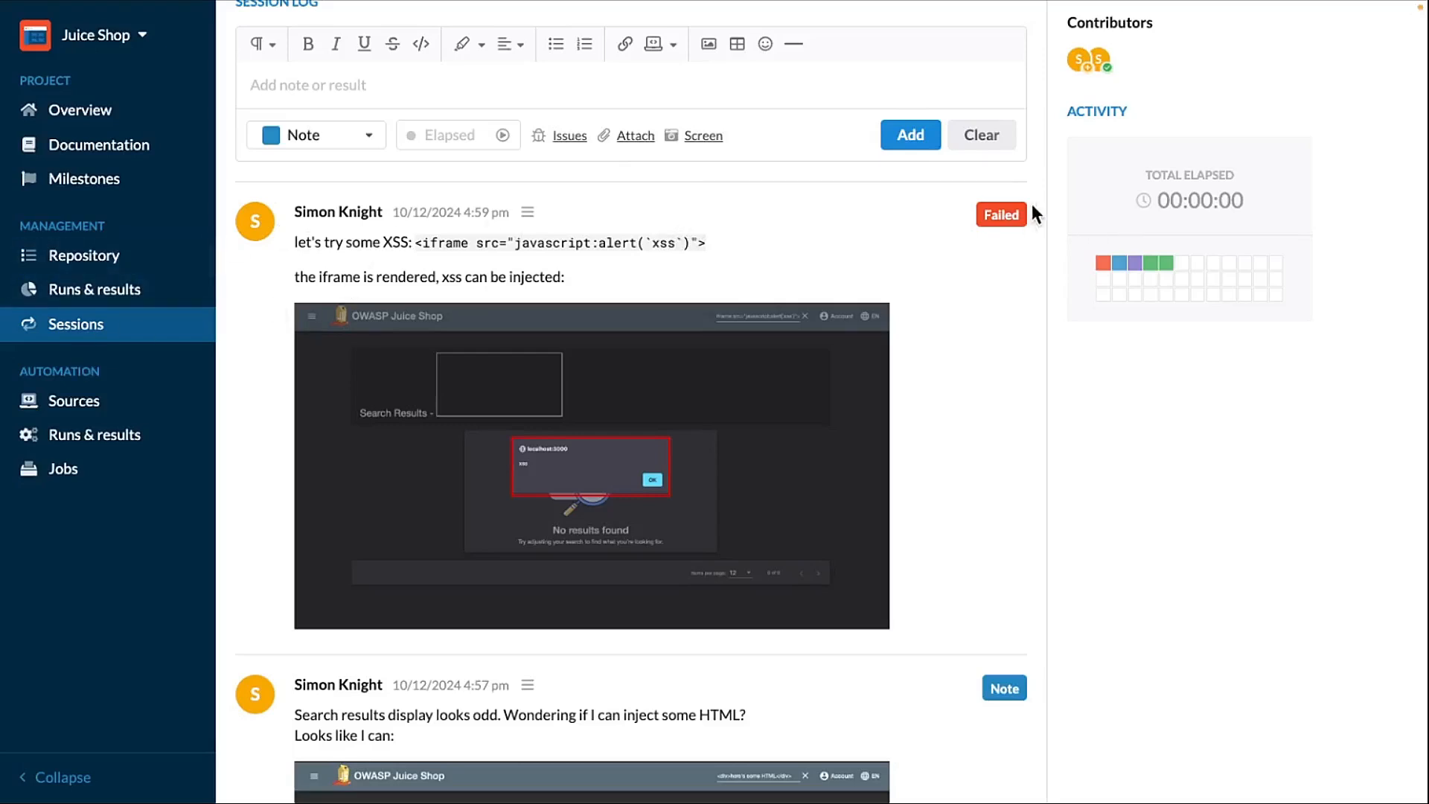
pyautogui.scroll(-15, 1002, 664)
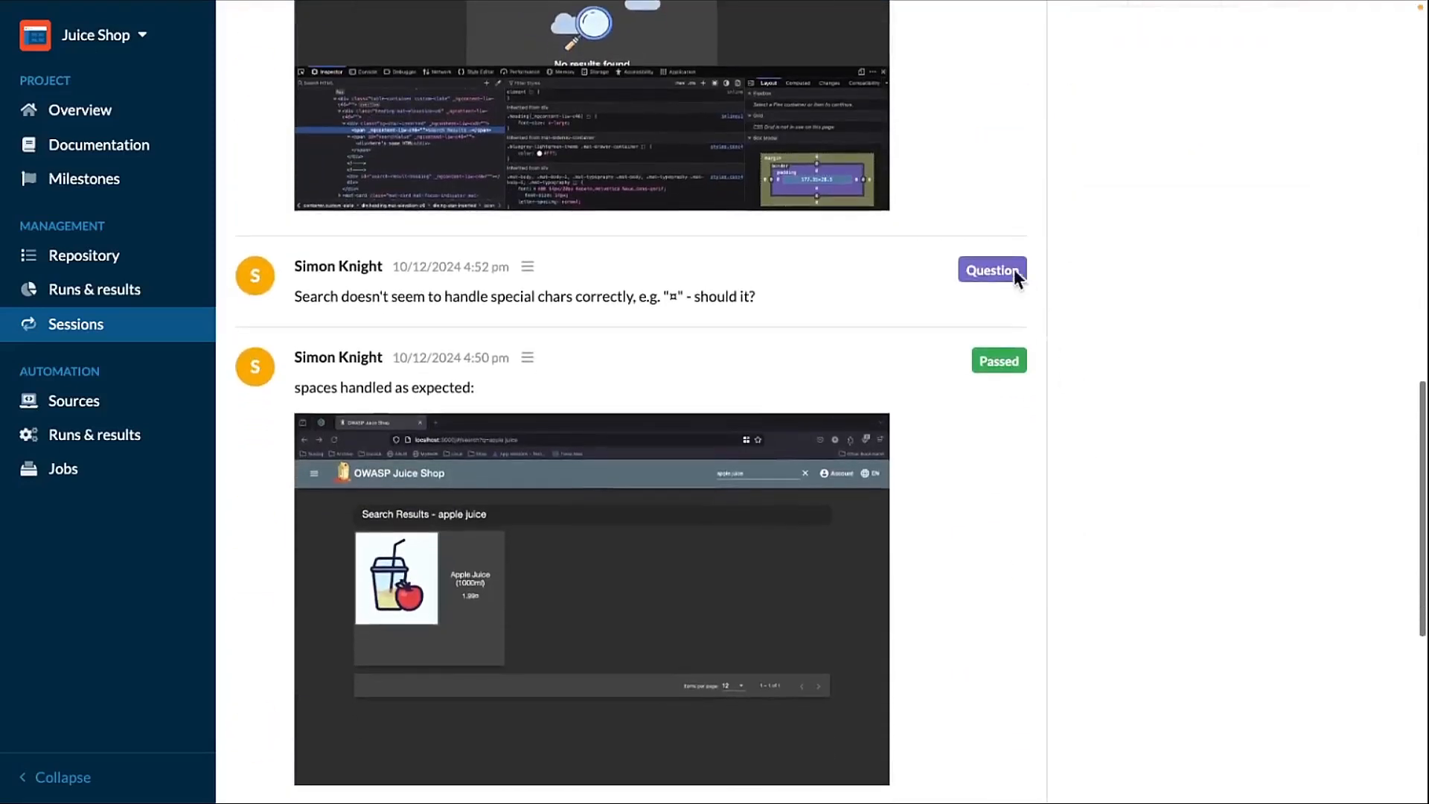
pyautogui.scroll(-7, 997, 484)
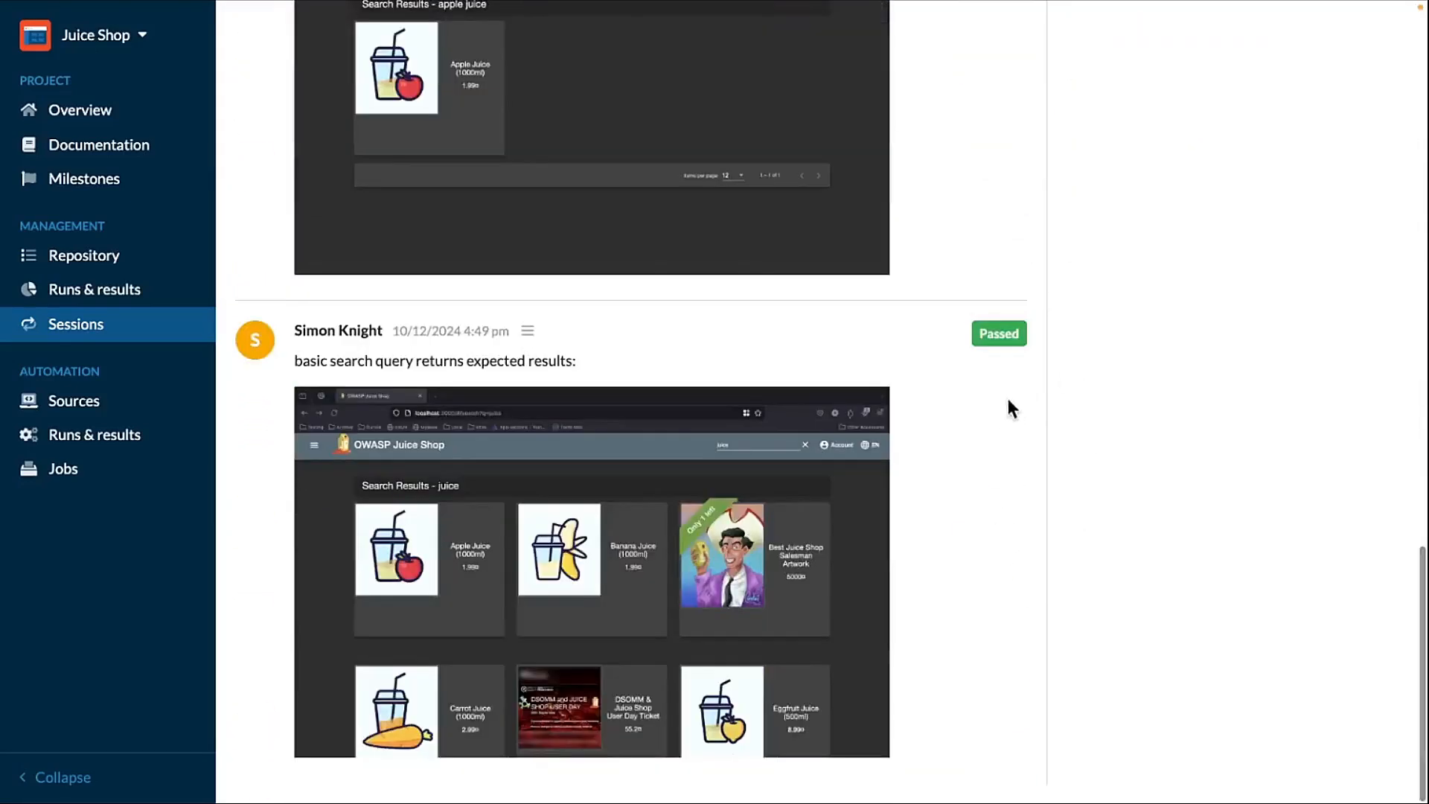
pyautogui.scroll(20, 955, 481)
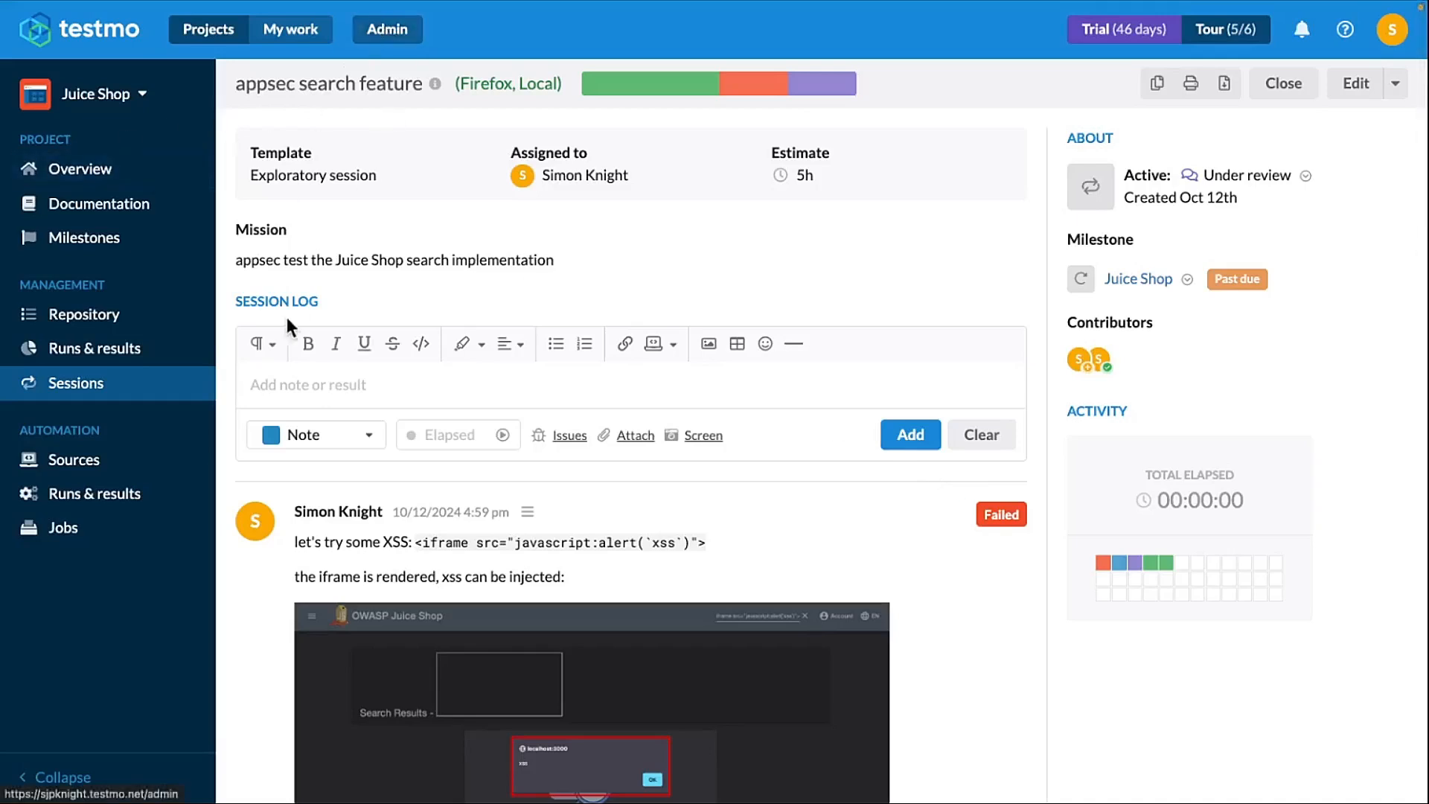
# - Return to the sessions list and open a passed result from the latest results chart
pyautogui.click(82, 393)
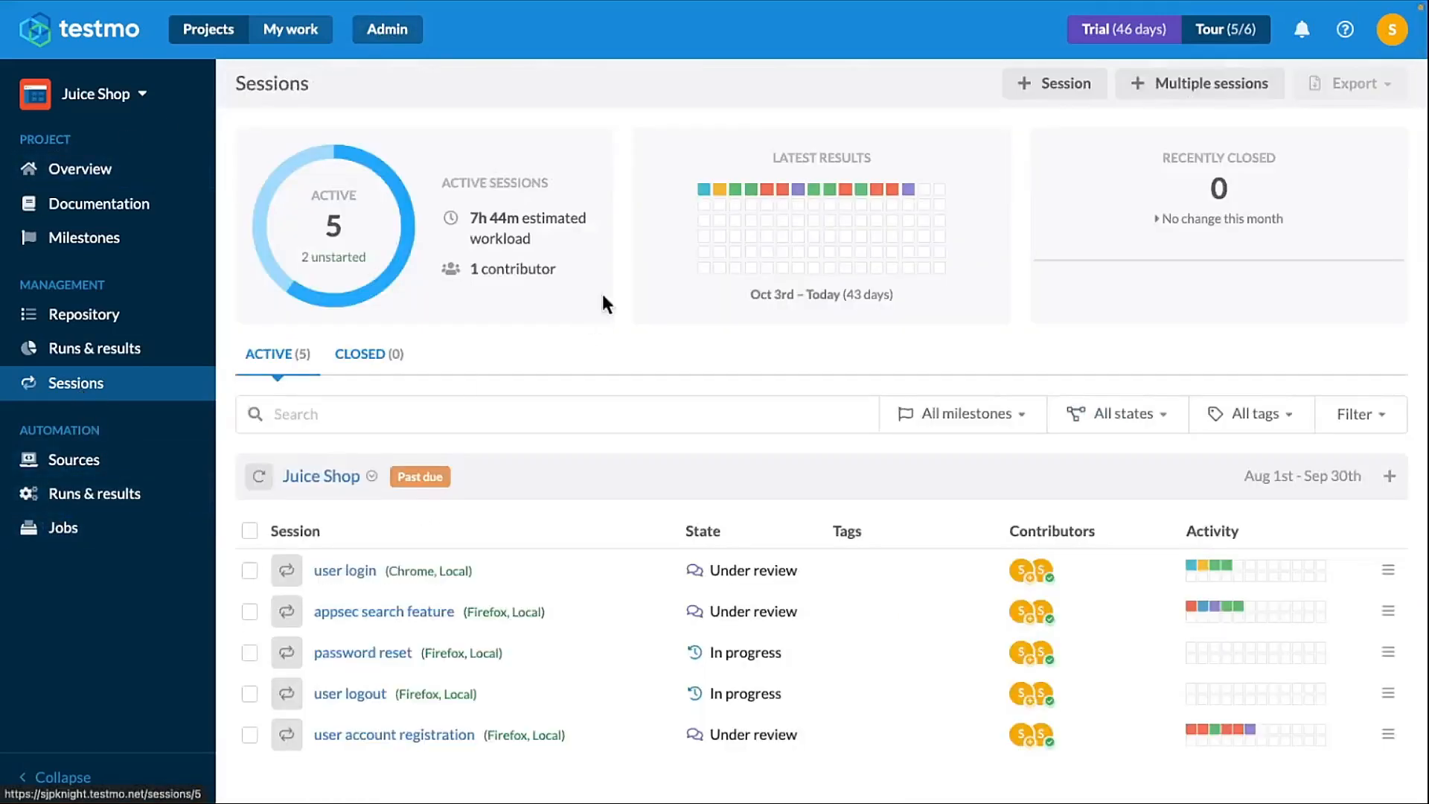
pyautogui.moveTo(832, 197)
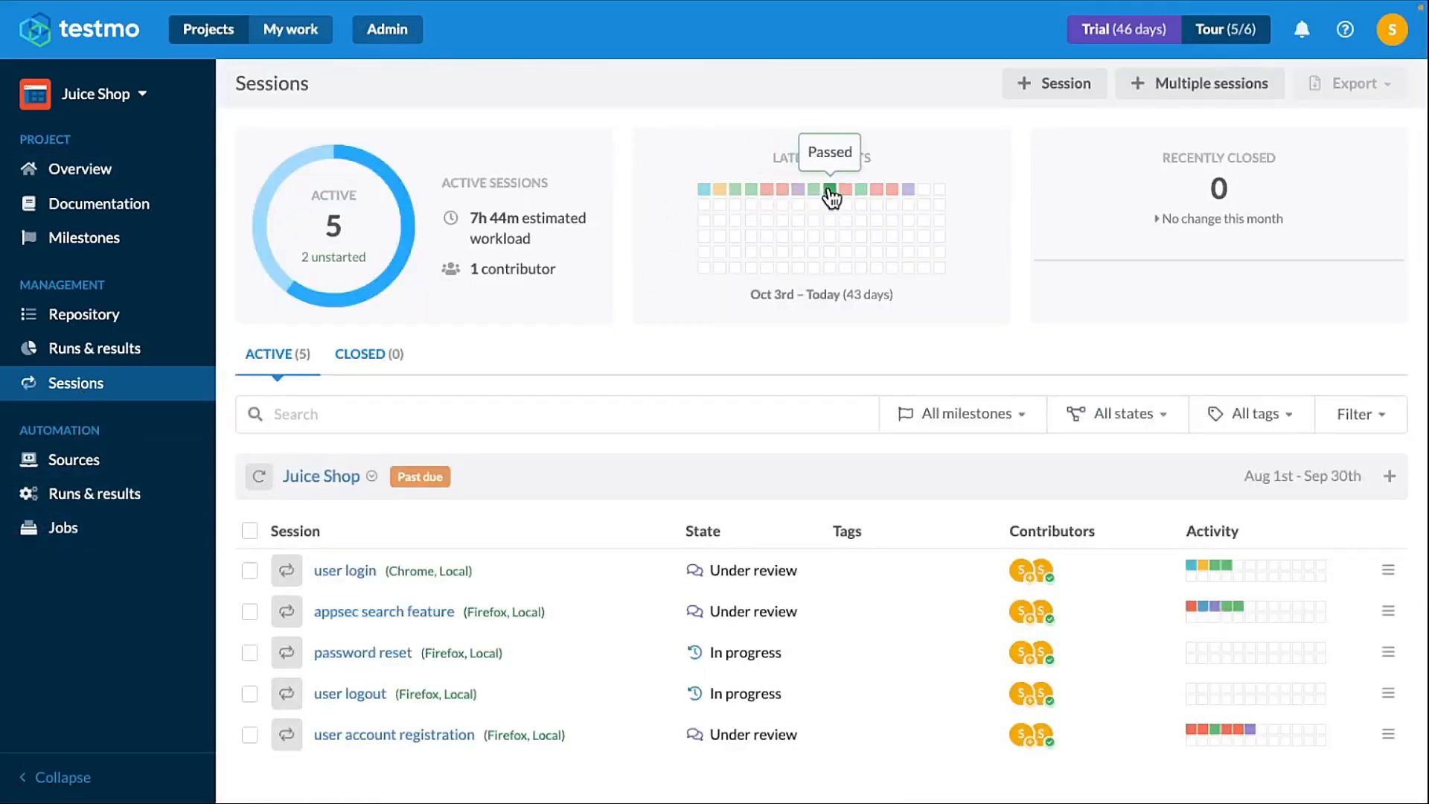
pyautogui.click(853, 192)
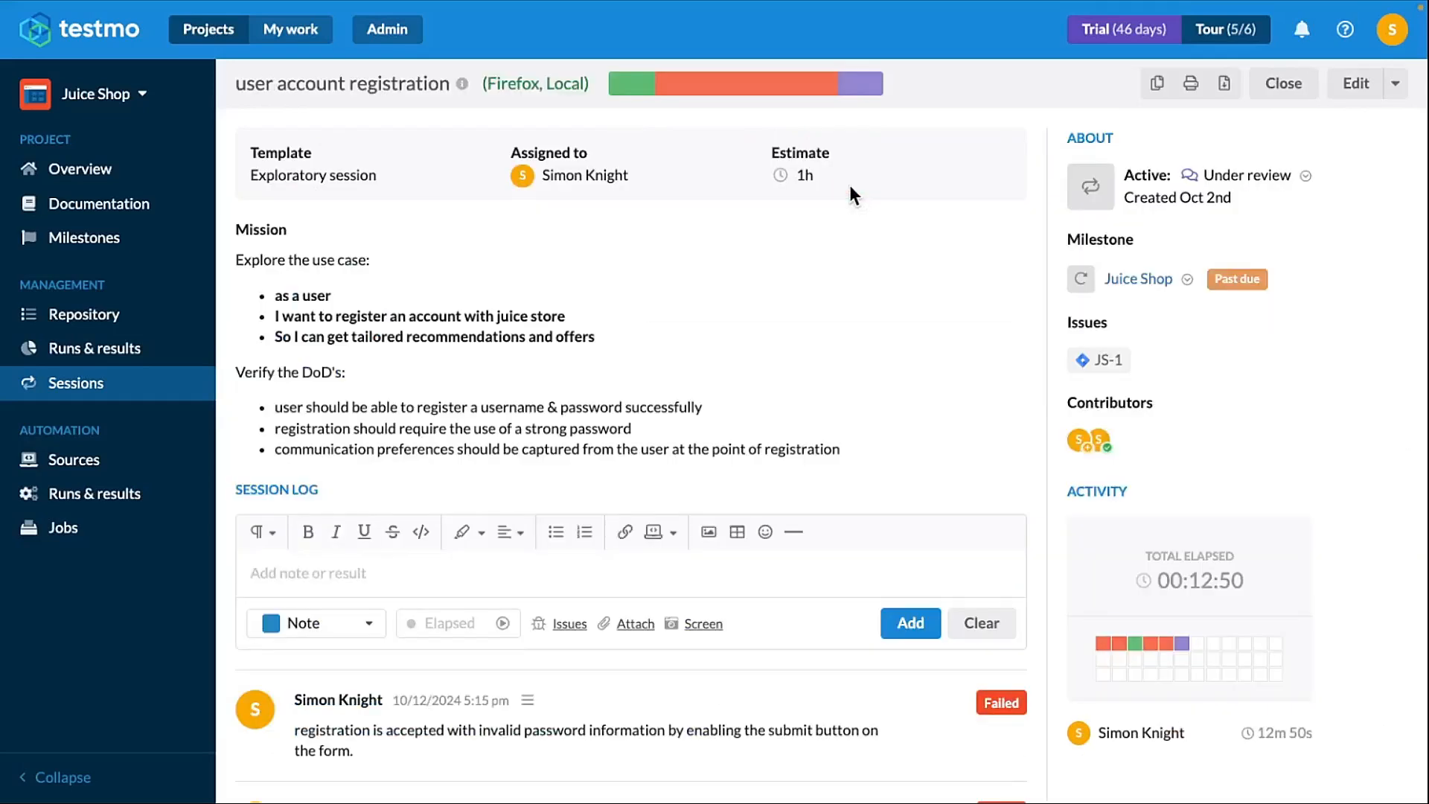